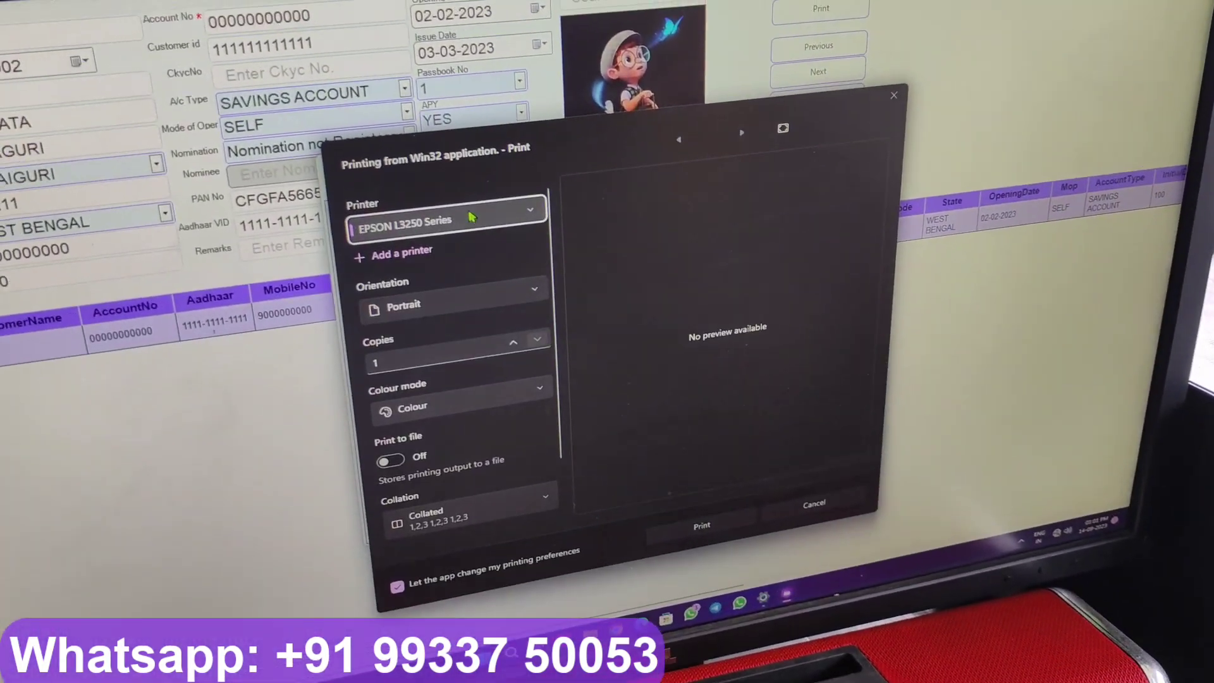
# Step: Print the customer record on the EPSON PLQ-30 printer
pyautogui.click(488, 229)
pyautogui.click(430, 261)
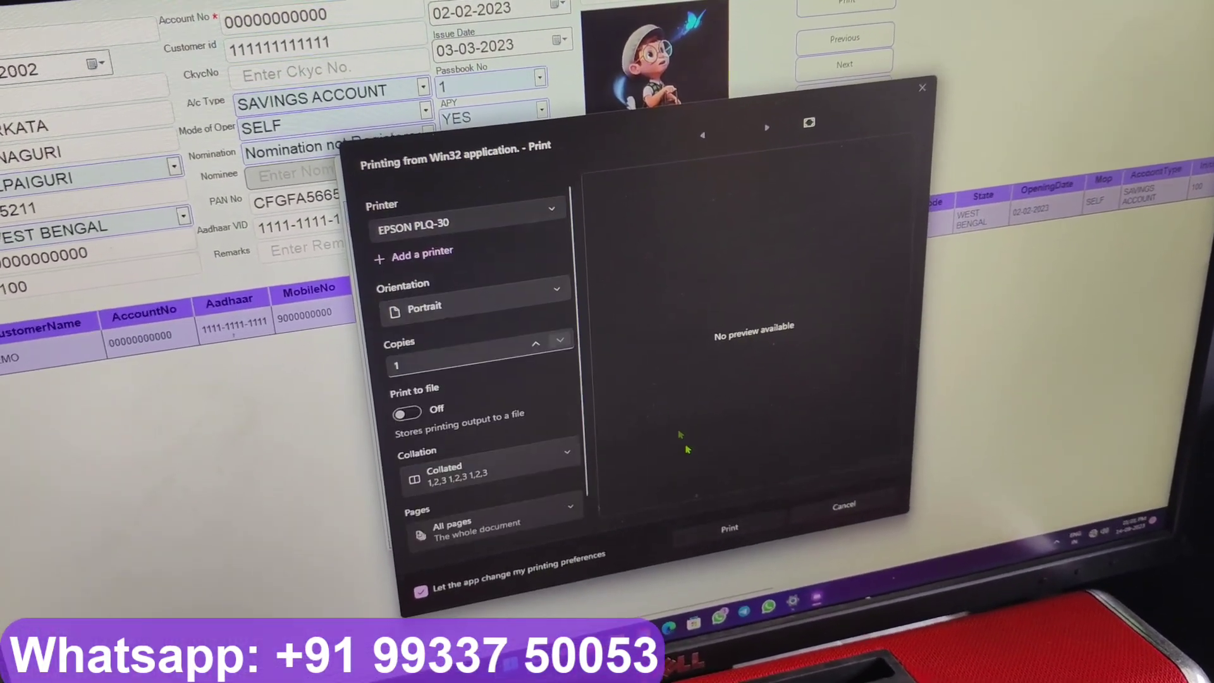
pyautogui.click(715, 537)
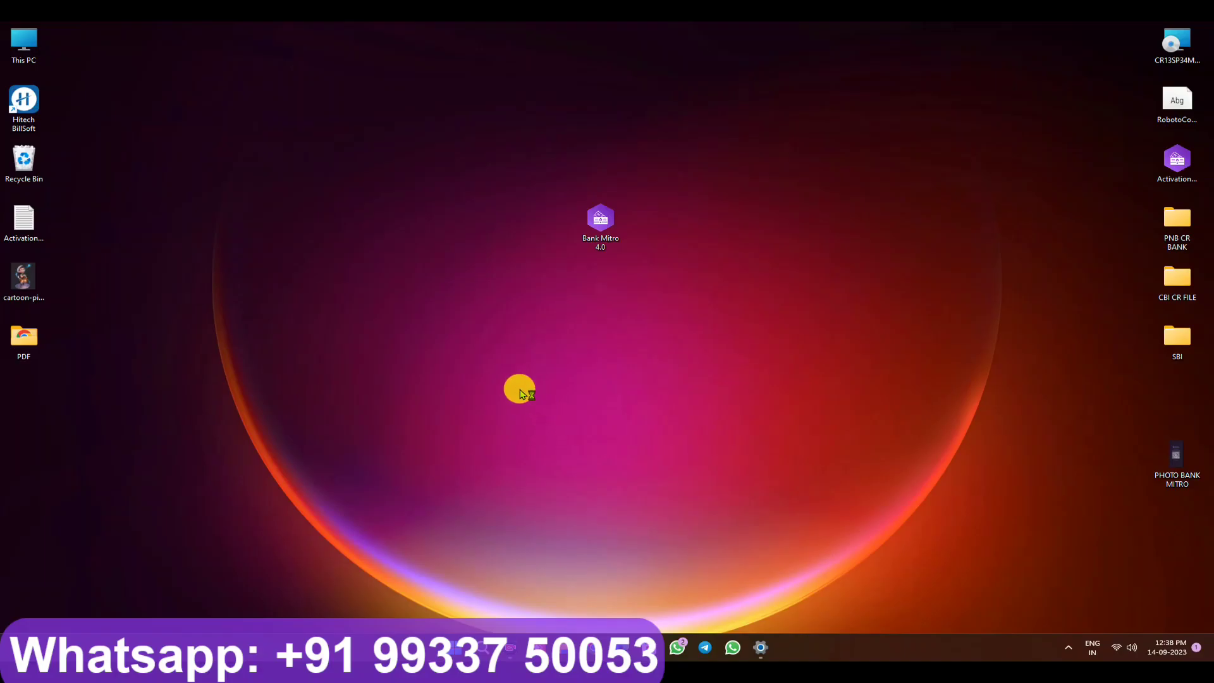
# Step: Accept the licence agreement and enter the installation password
pyautogui.click(514, 413)
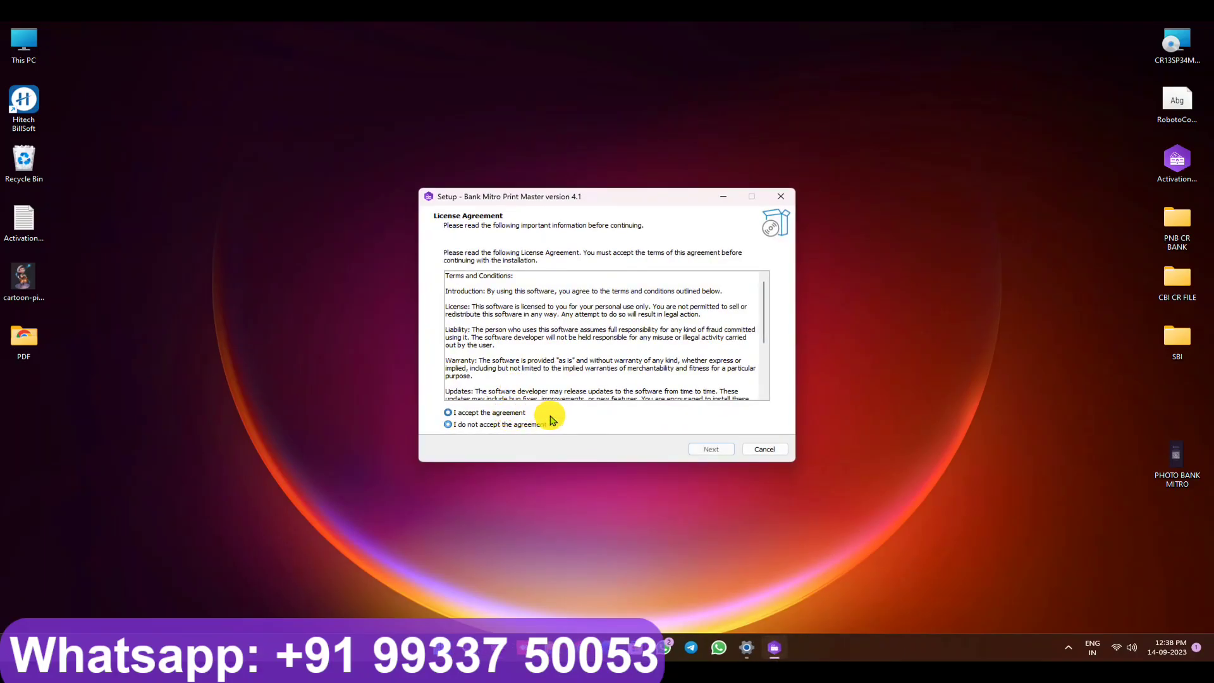
pyautogui.scroll(-4, 612, 333)
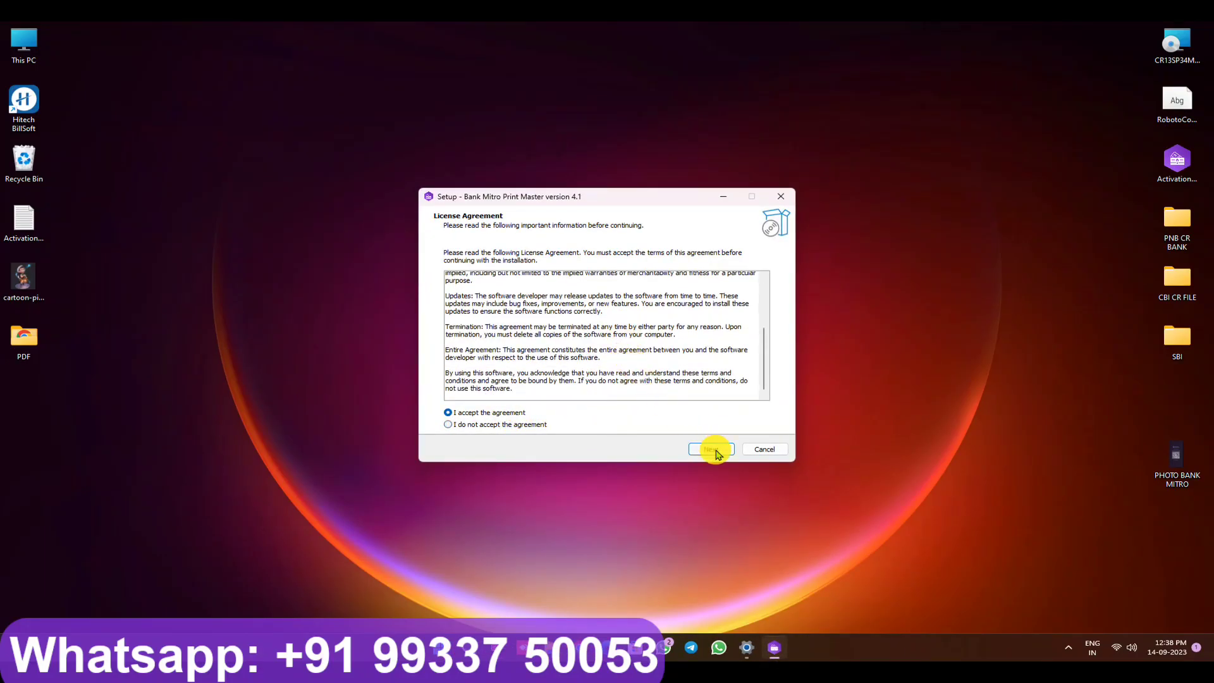
pyautogui.click(711, 449)
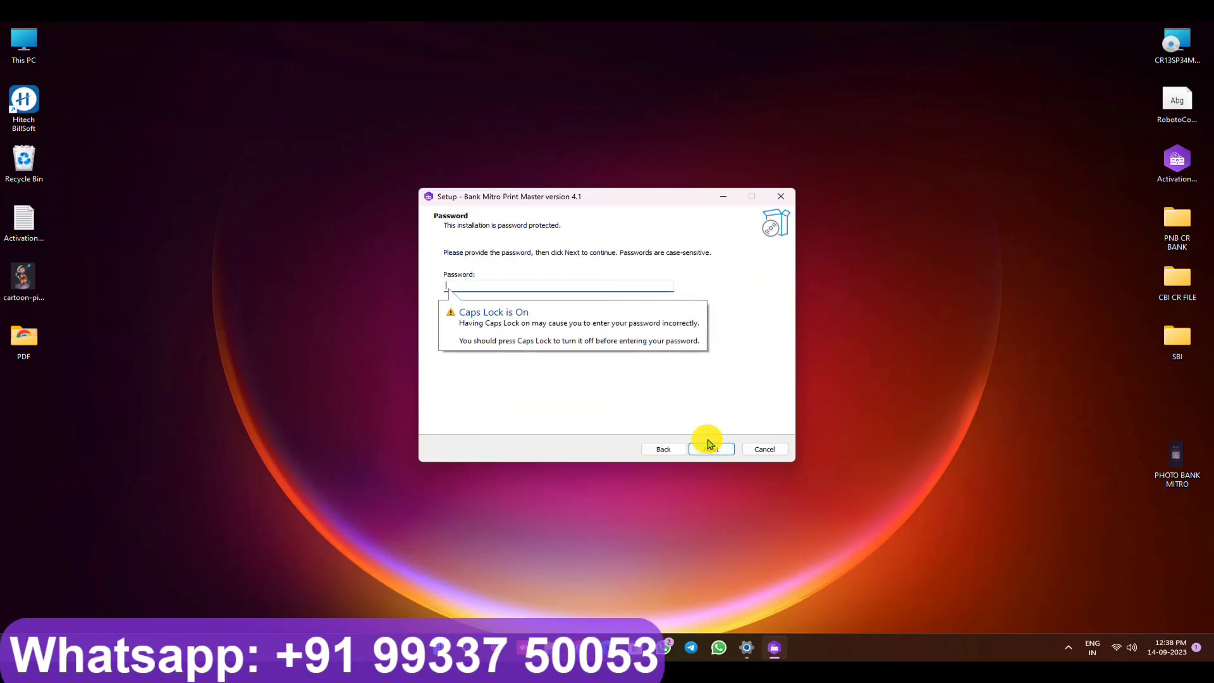
pyautogui.write('••')
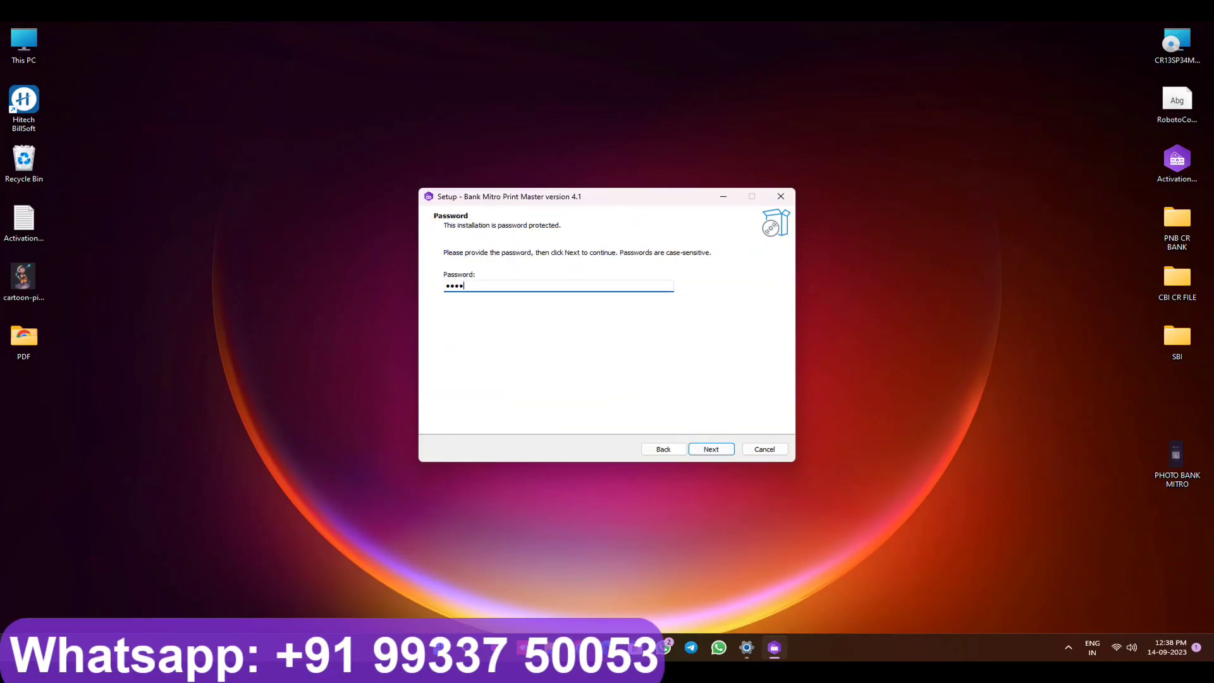
pyautogui.click(705, 446)
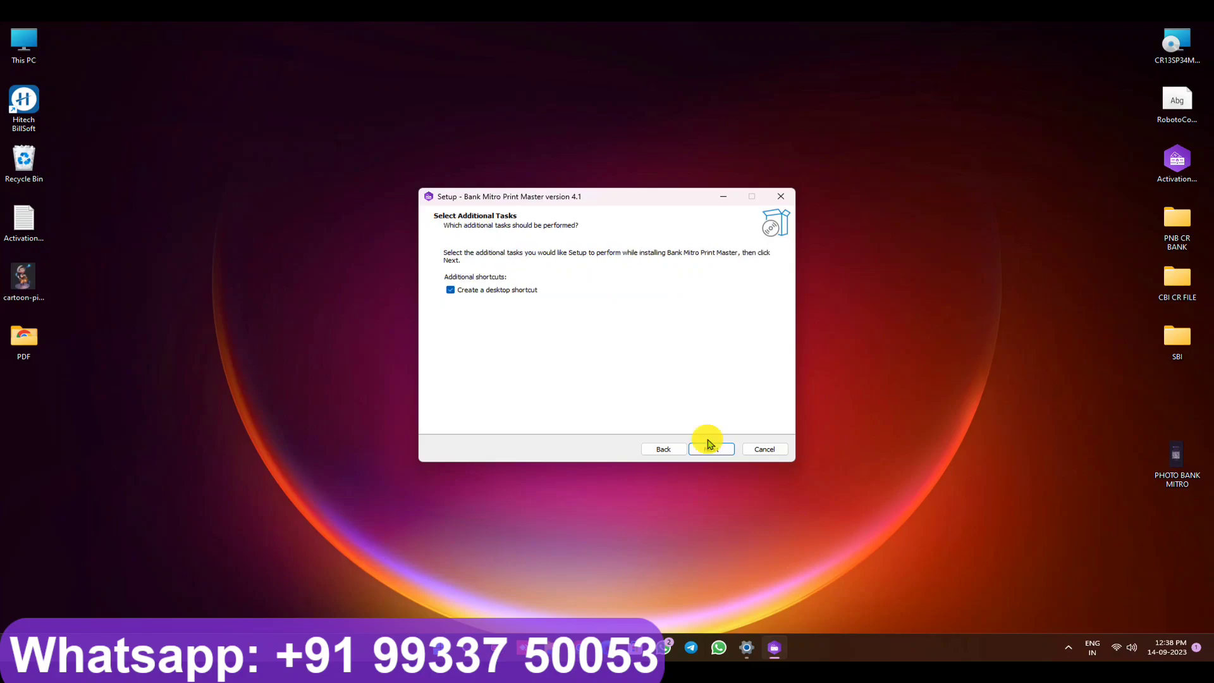
# Step: Keep the desktop shortcut option, install version 4.1 and close the finished wizard
pyautogui.click(708, 446)
pyautogui.click(710, 446)
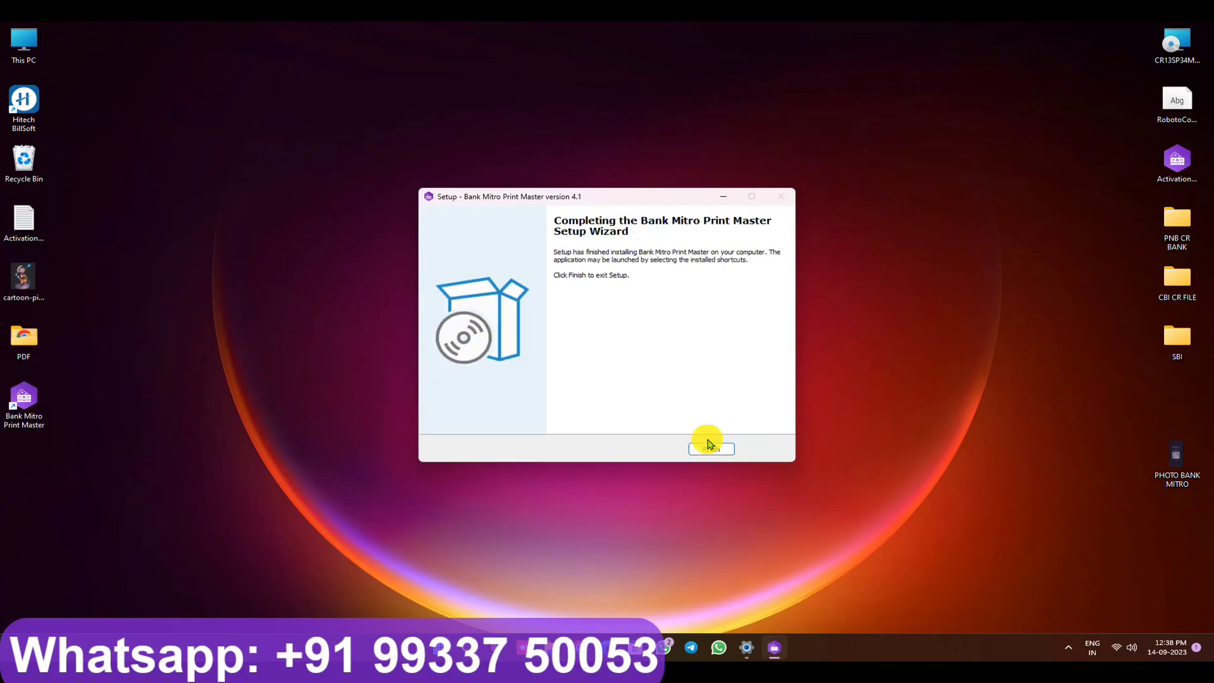
pyautogui.click(708, 446)
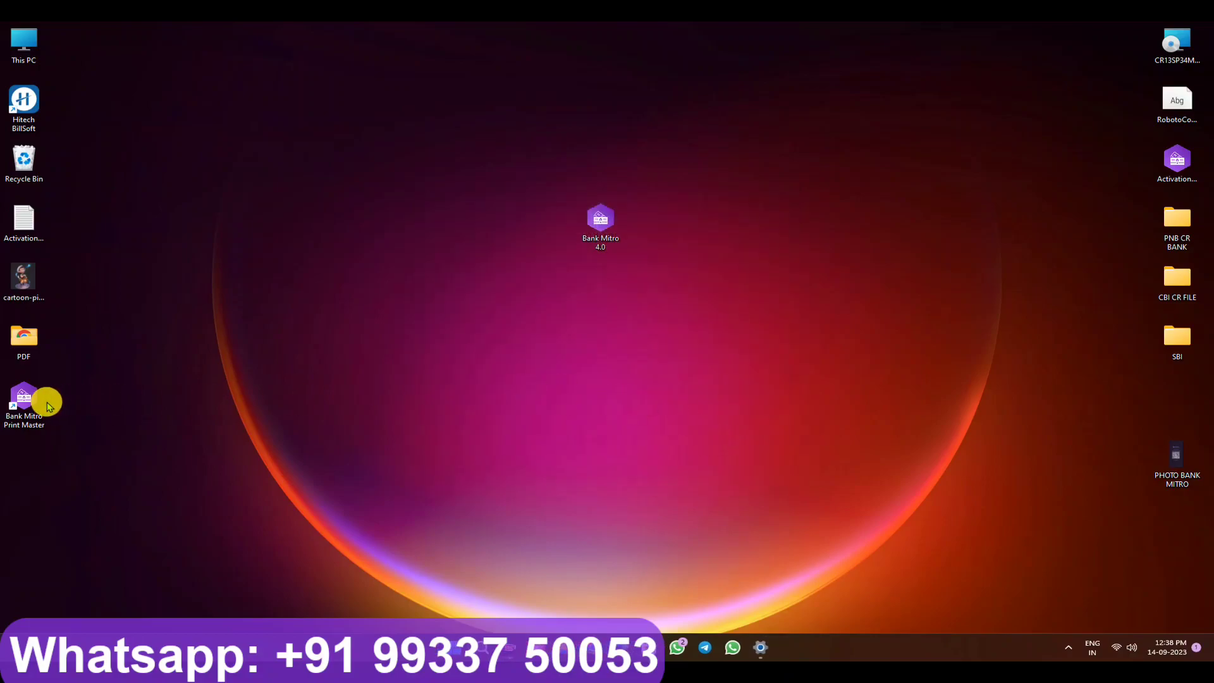
# Step: Launch Bank Mitro Print Master from the new desktop shortcut and paste the admin login password
pyautogui.moveTo(24, 408); pyautogui.dragTo(455, 235)
pyautogui.doubleClick(456, 227)
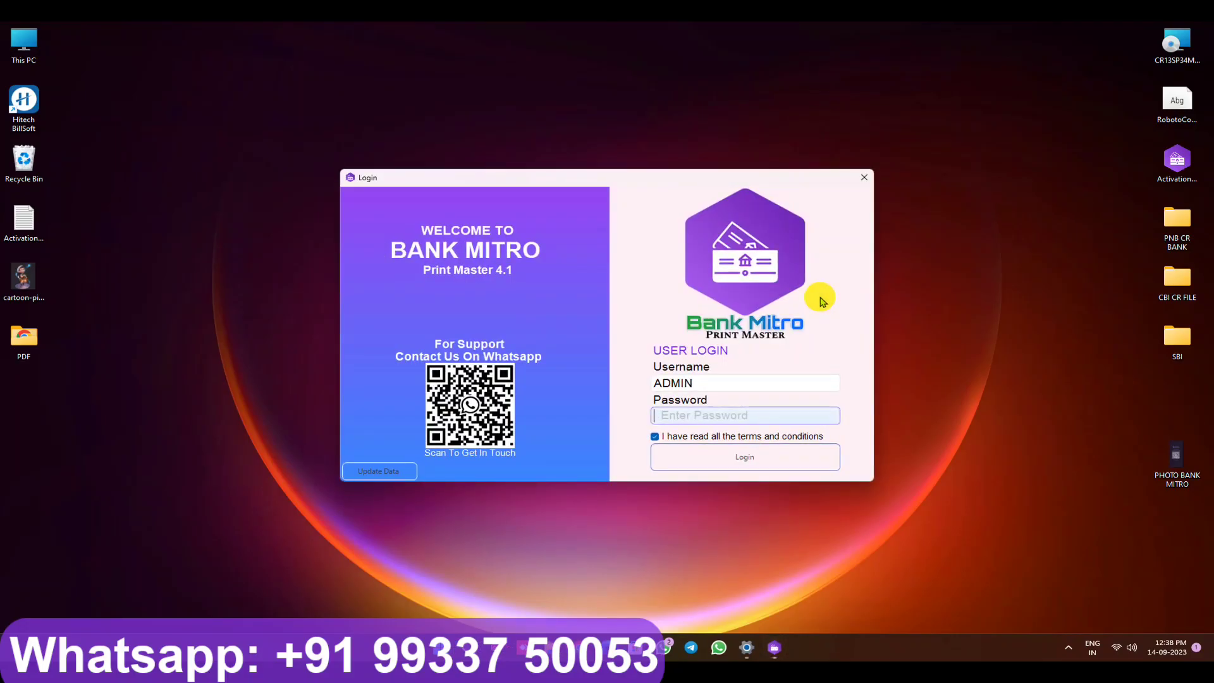
pyautogui.moveTo(612, 185); pyautogui.dragTo(634, 164)
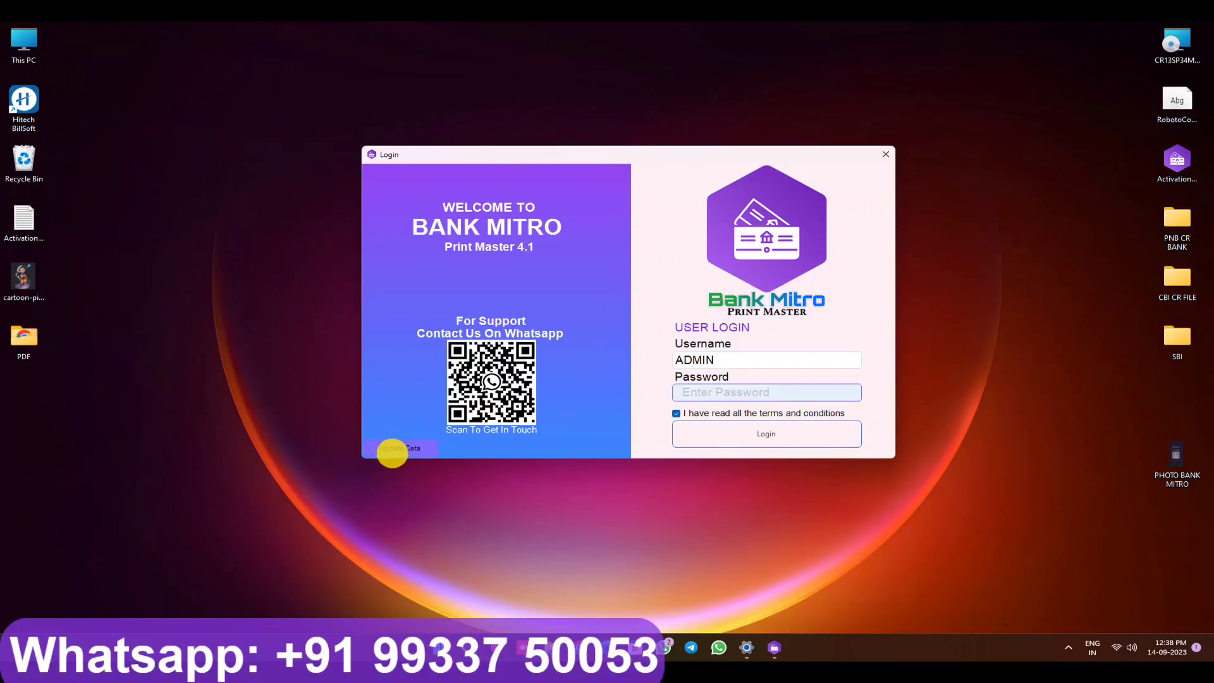
pyautogui.click(698, 391)
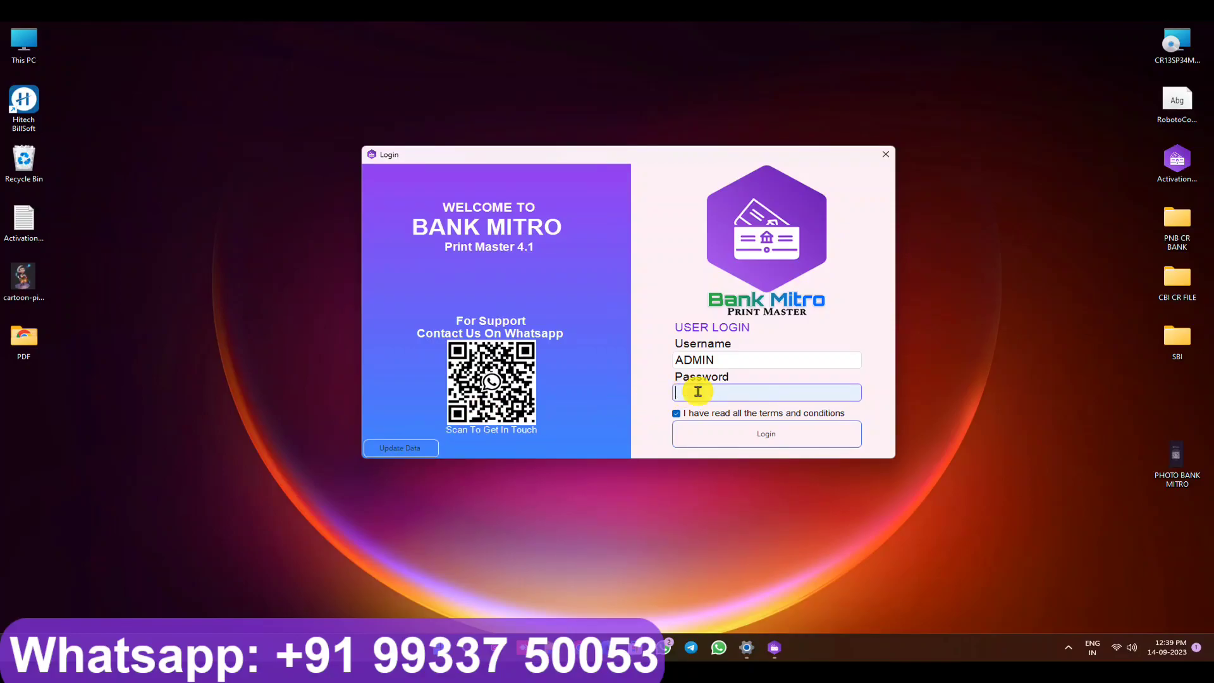
pyautogui.hotkey('ctrl', 'v')
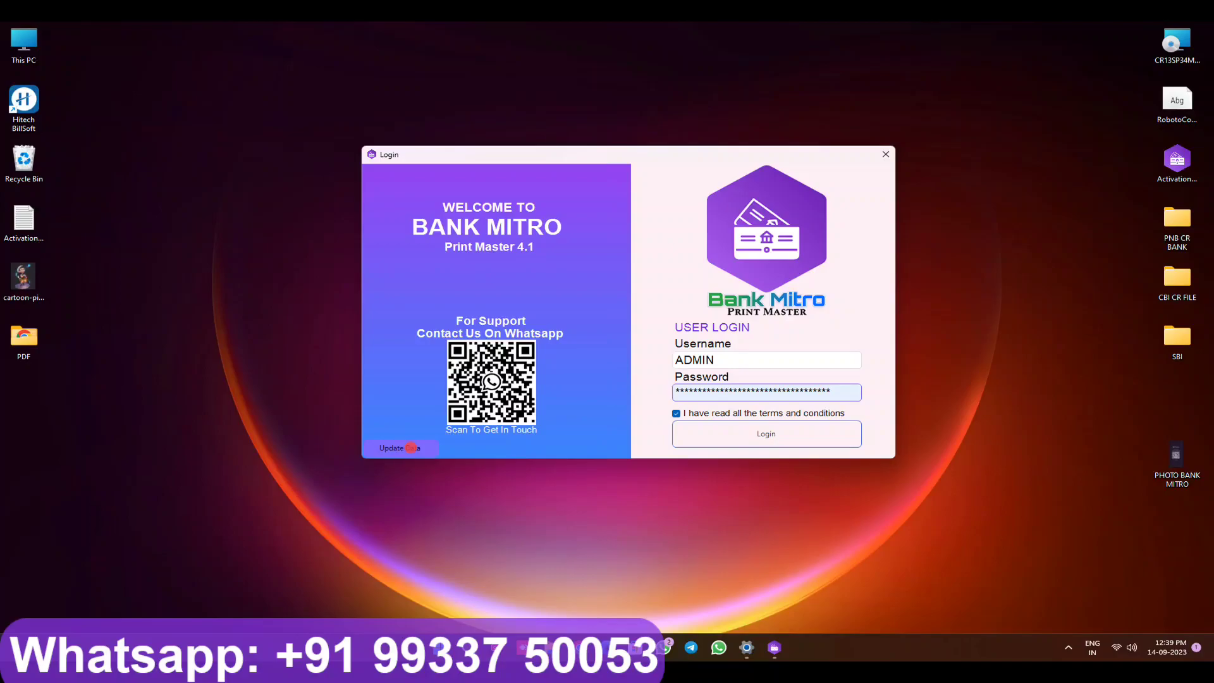
# Step: In Update Data, add JALPAIGURI to the district list and WEST BENGAL to the state list
pyautogui.click(337, 169)
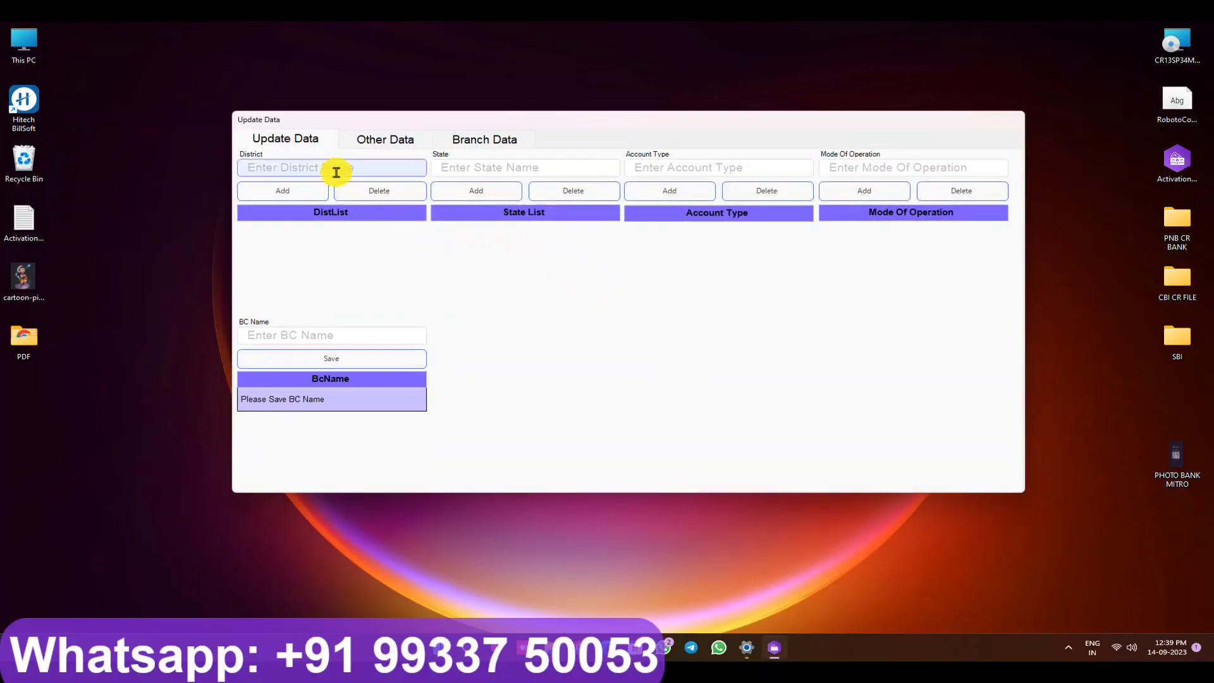
pyautogui.write('JALPAIGURI')
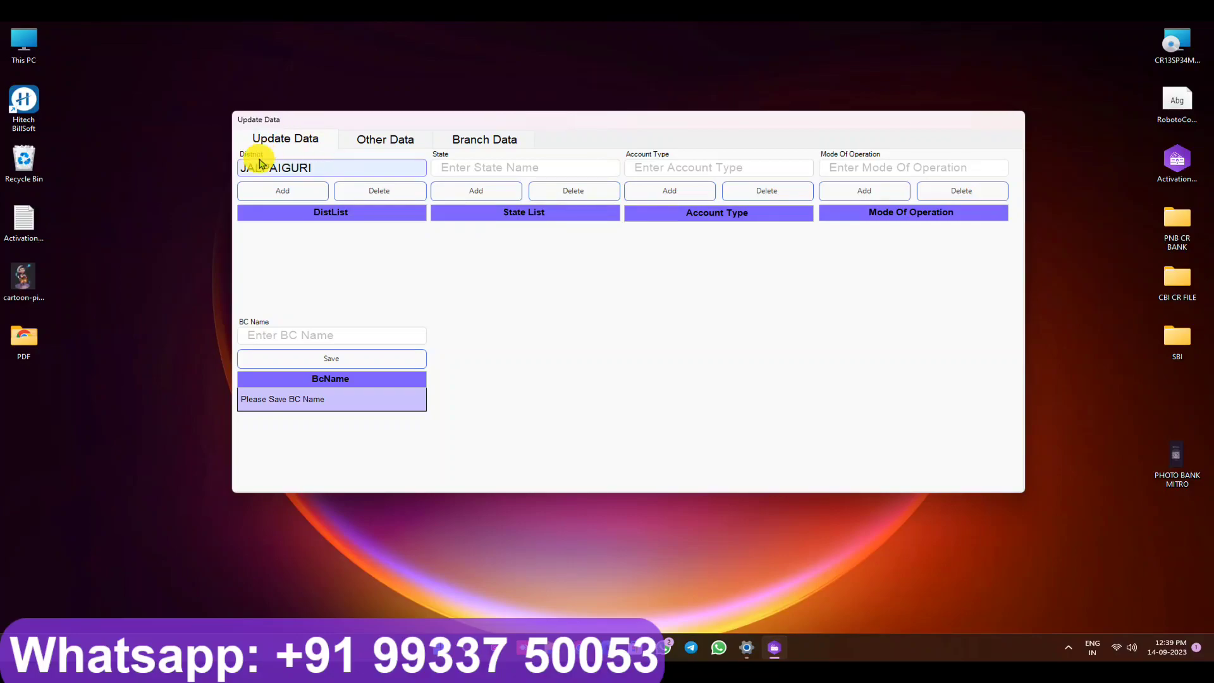
pyautogui.click(261, 190)
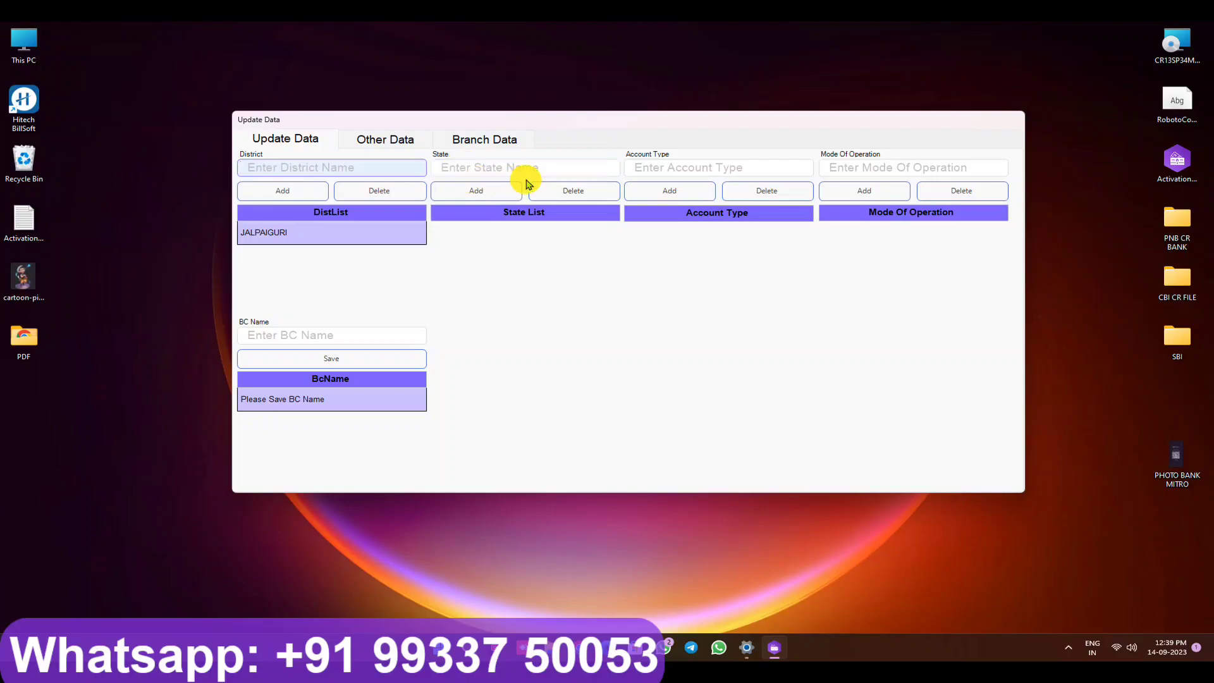
pyautogui.click(489, 169)
pyautogui.write('WE')
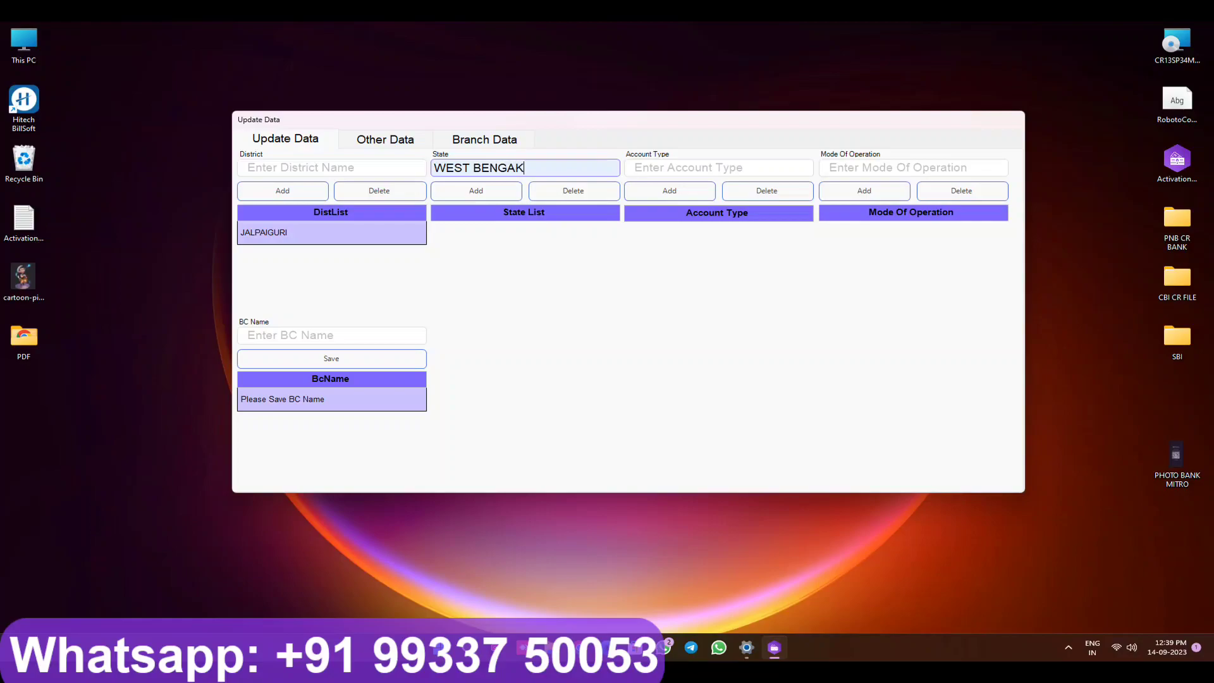
pyautogui.write('ST BENGAL')
pyautogui.click(499, 189)
# Step: Save SUBHAS as the BC name and confirm the saved message
pyautogui.click(650, 170)
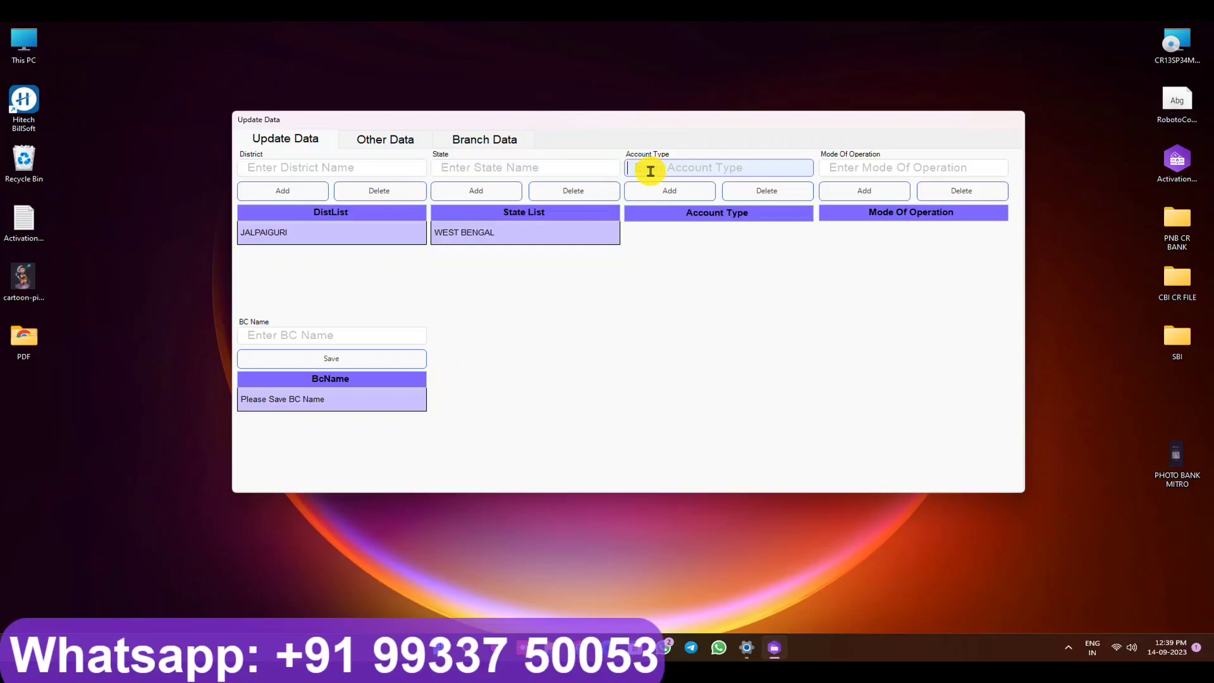
pyautogui.click(876, 168)
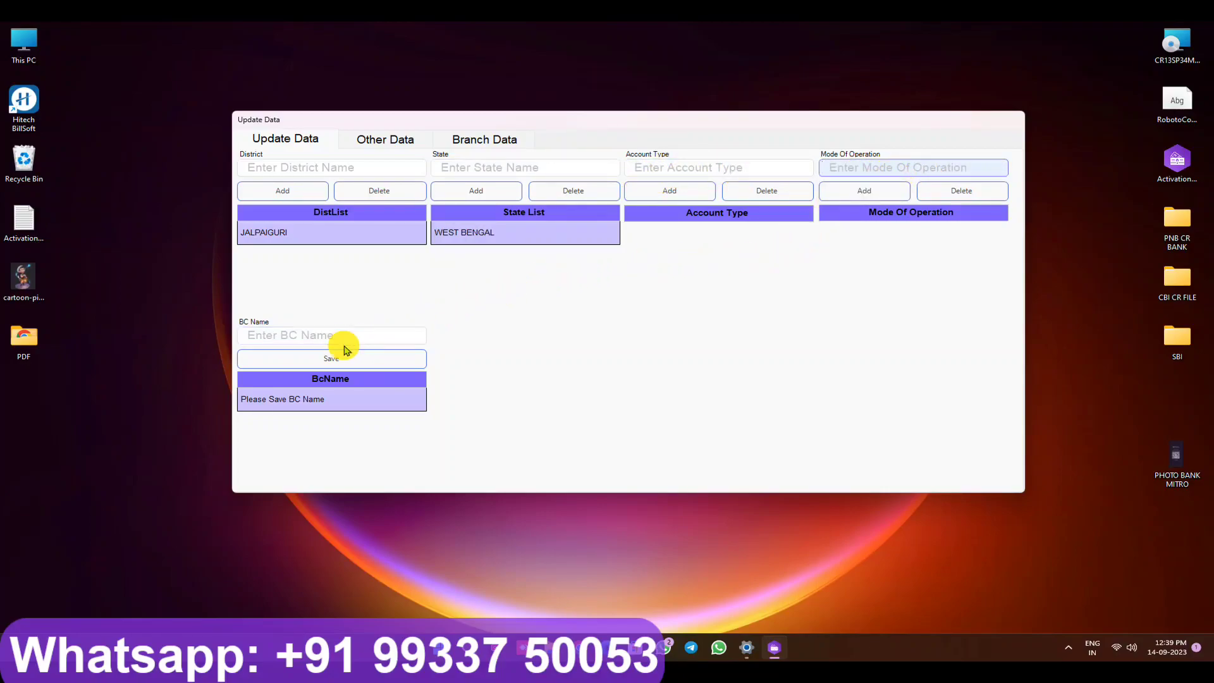
pyautogui.click(317, 336)
pyautogui.write('SUBHAS')
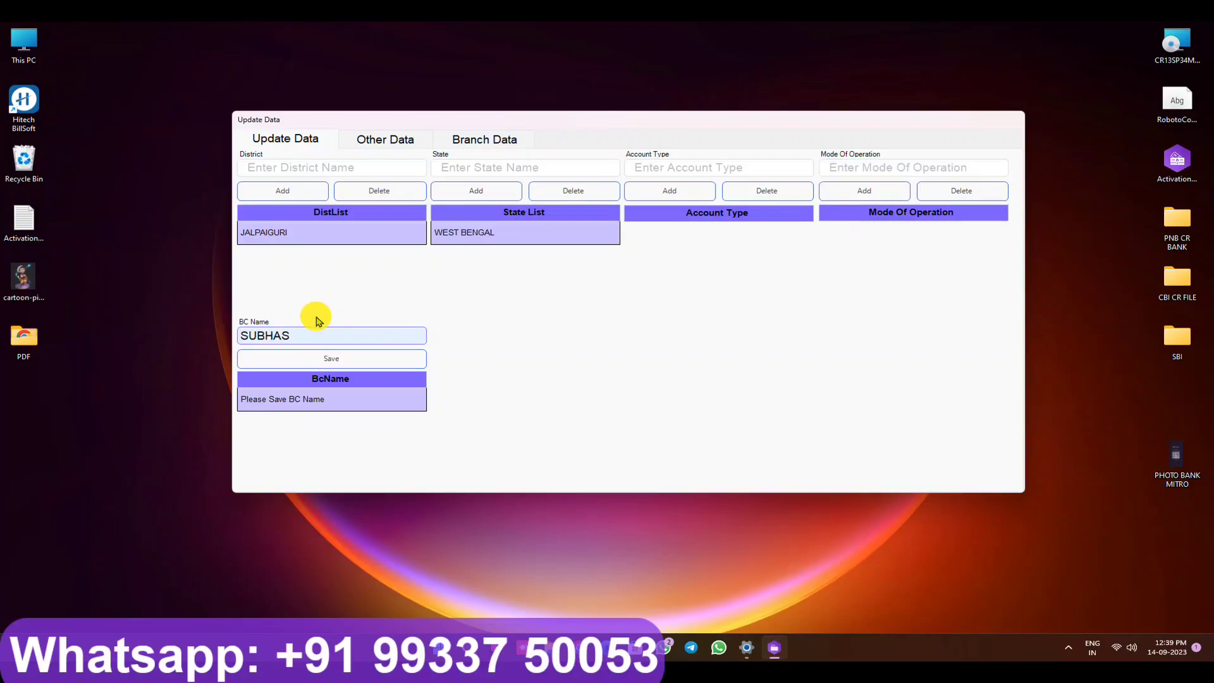
pyautogui.click(335, 358)
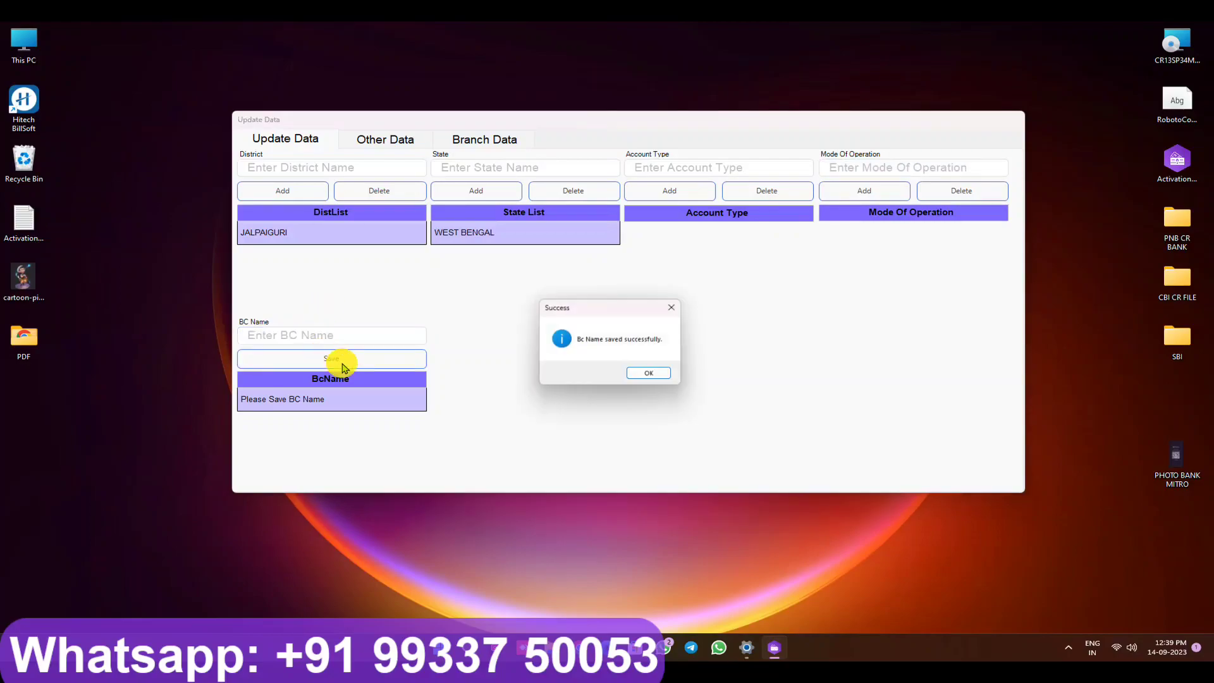
pyautogui.click(651, 377)
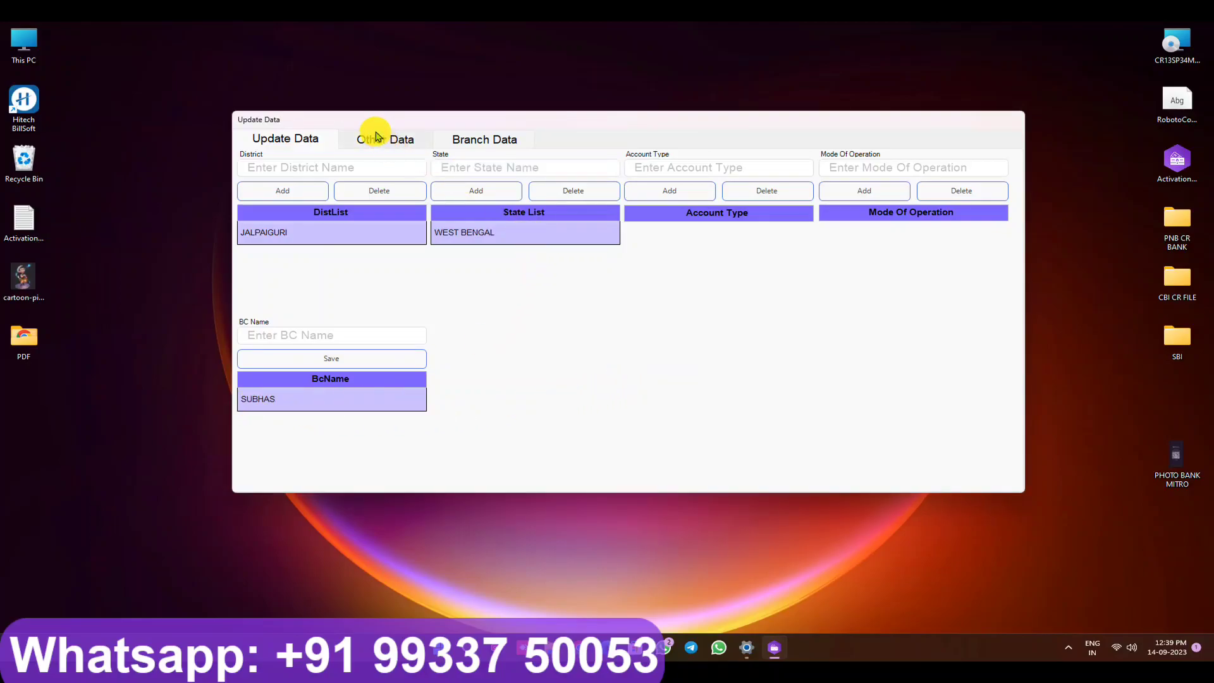
pyautogui.click(376, 142)
# Step: Add GAIRKATA and BINNAGURI to both the Address 1 and Address 2 autofill lists
pyautogui.click(302, 171)
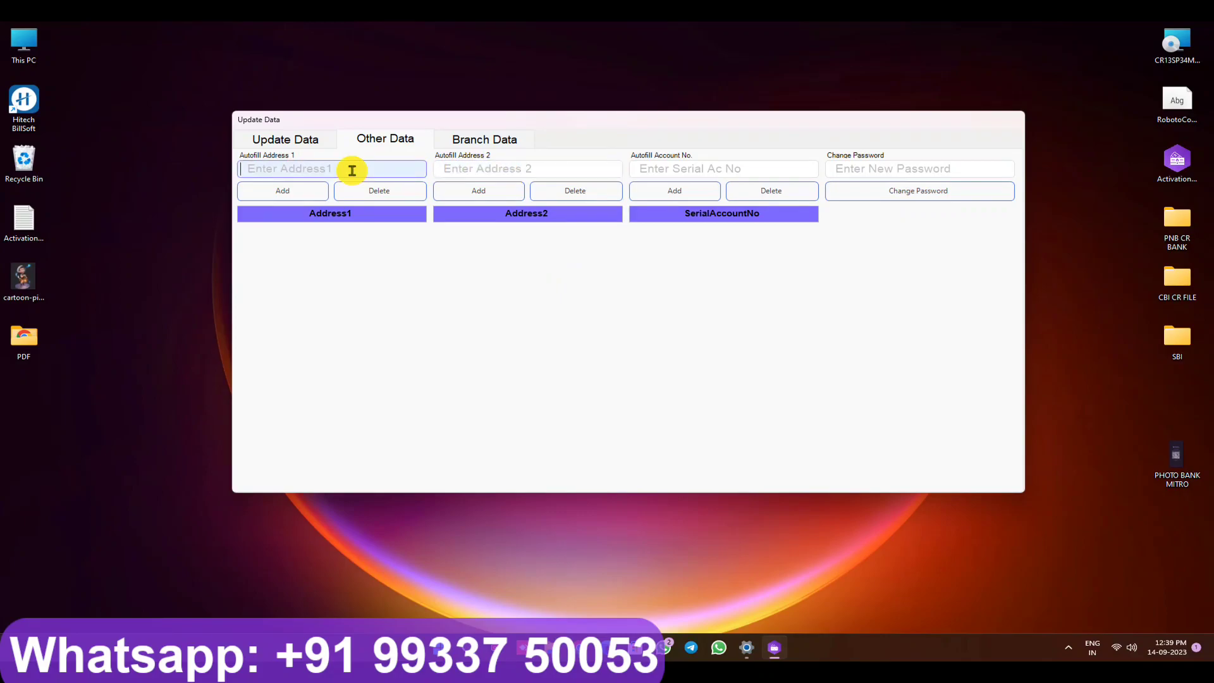
pyautogui.write('GAI')
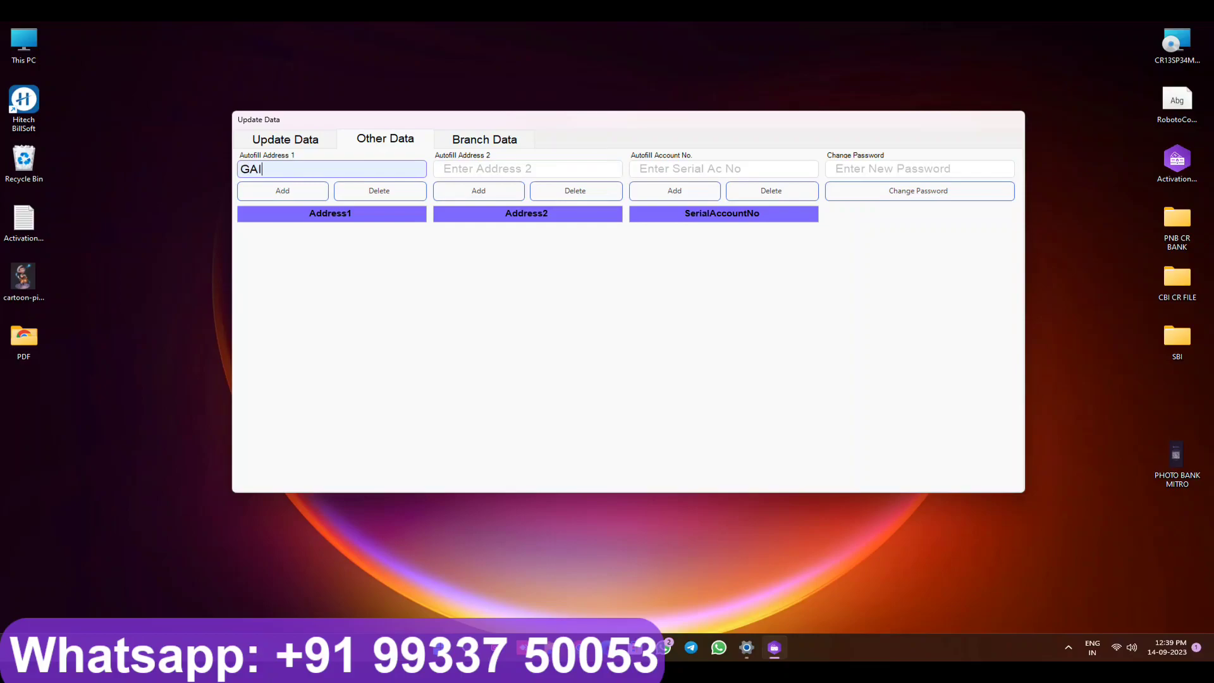
pyautogui.write('RKATA')
pyautogui.click(293, 189)
pyautogui.write('BINNAGUR')
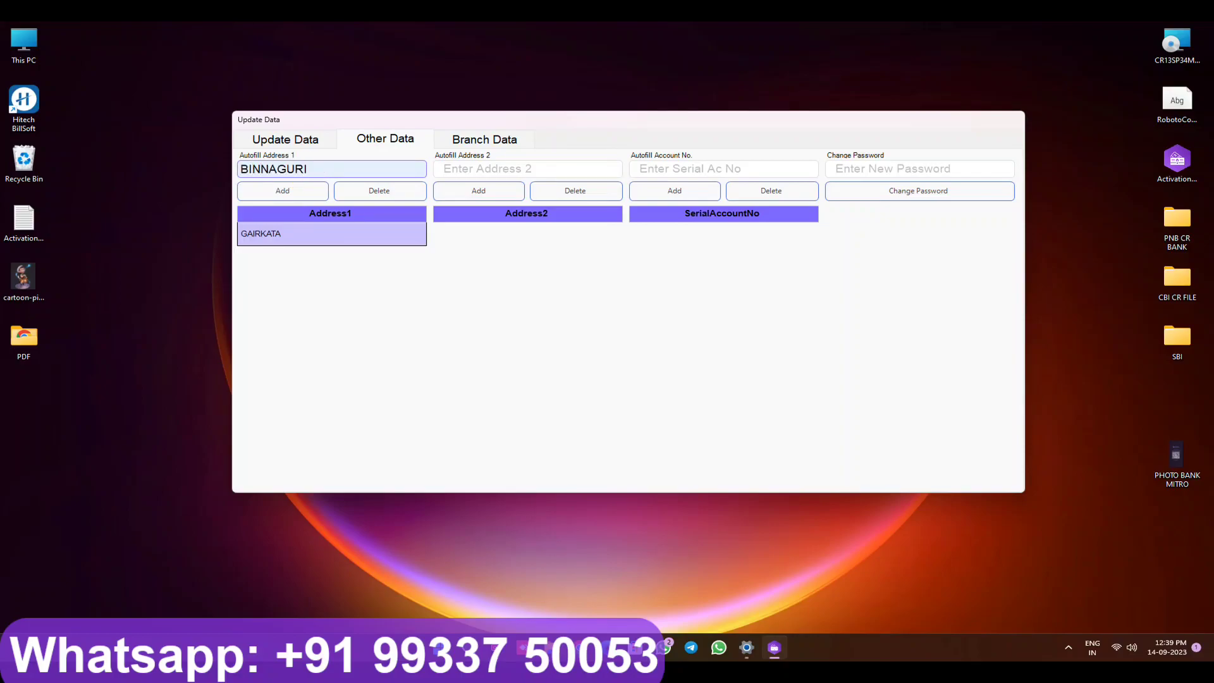
pyautogui.click(293, 189)
pyautogui.click(483, 170)
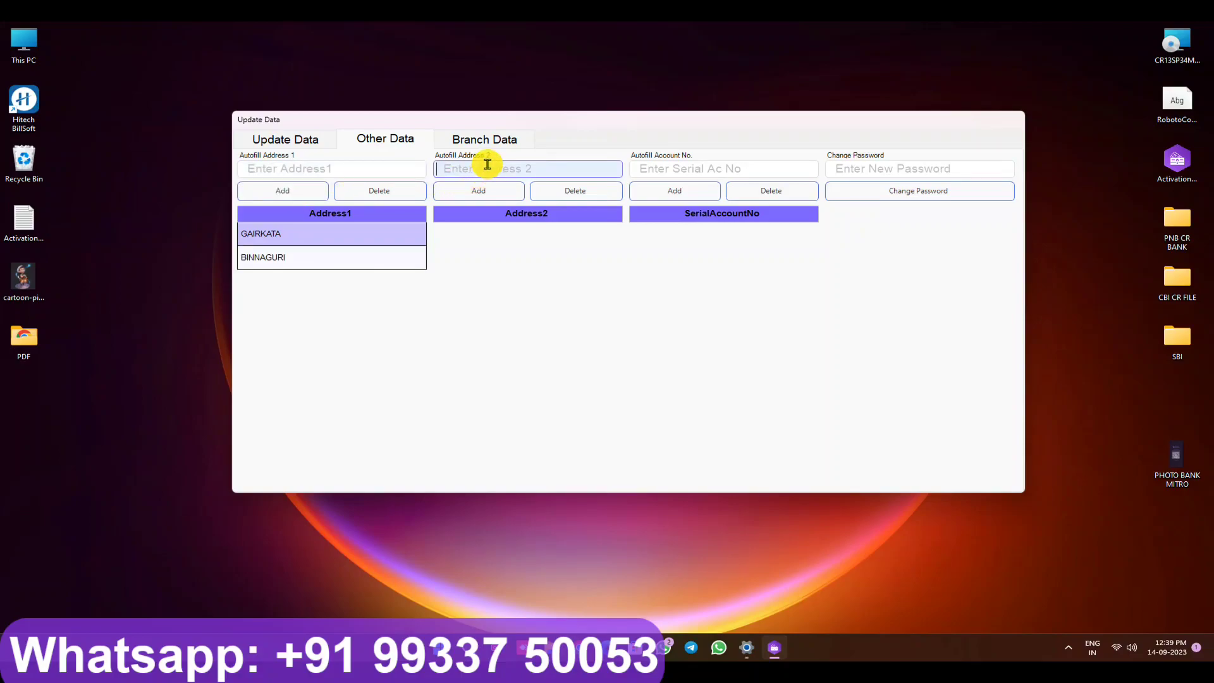
pyautogui.write('BINNA')
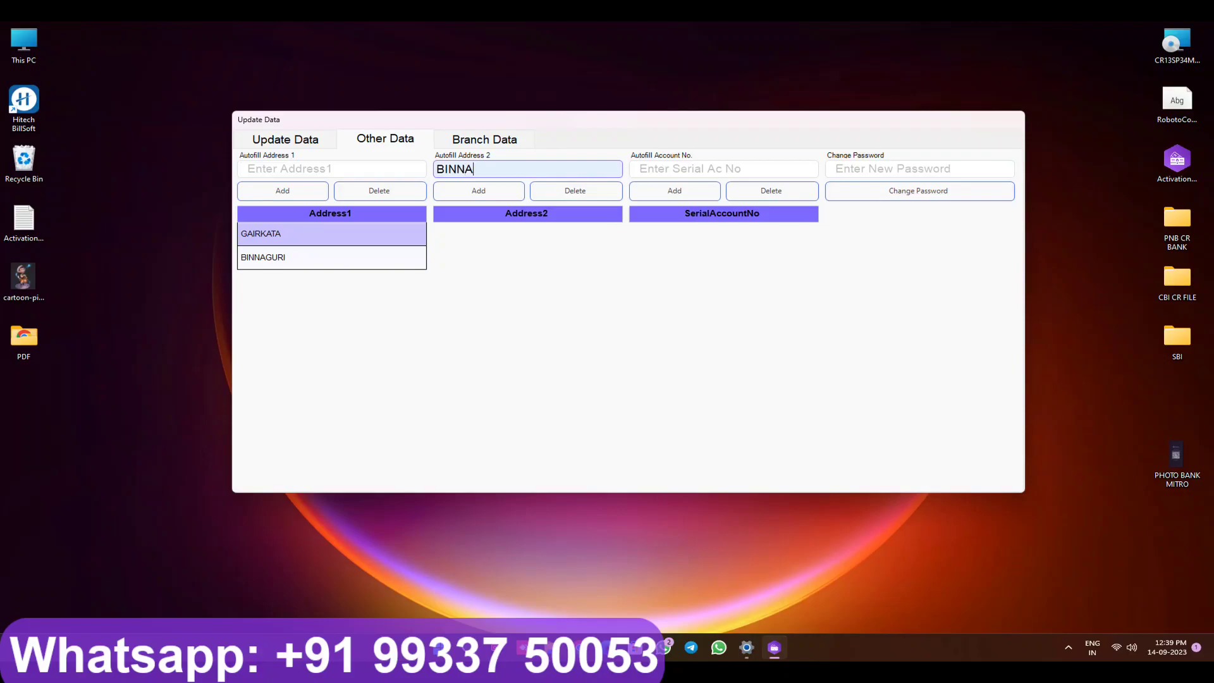
pyautogui.write('GURI')
pyautogui.click(475, 190)
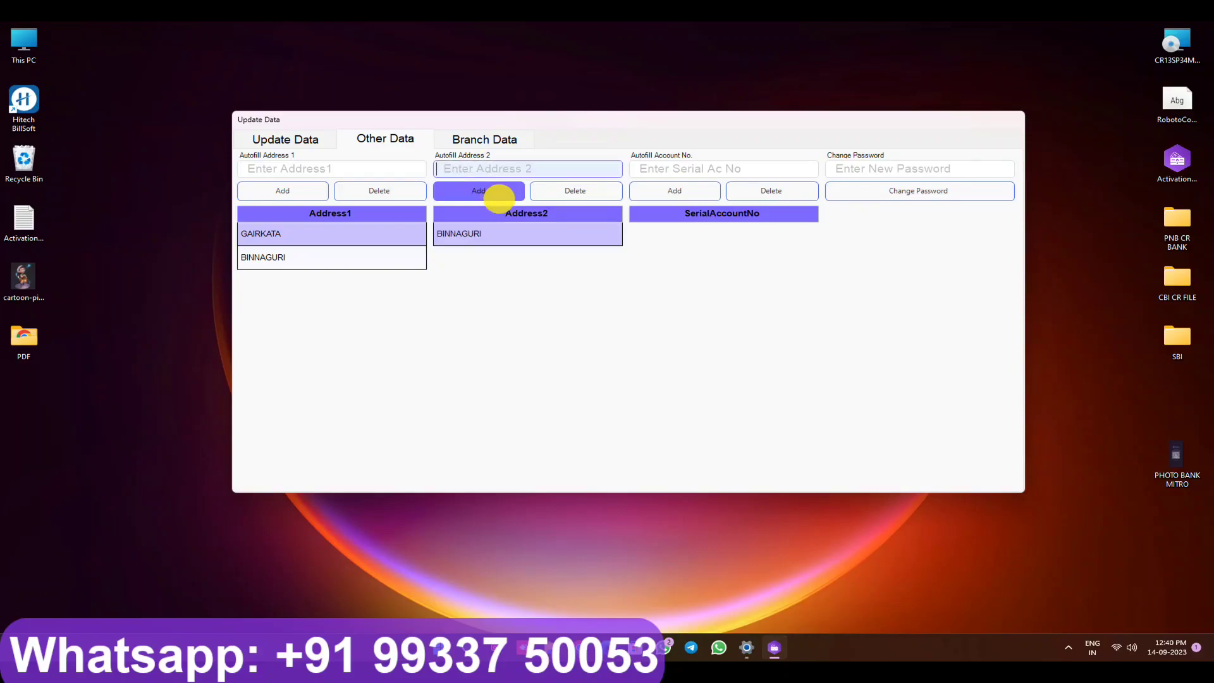
pyautogui.write('GAIRKATA')
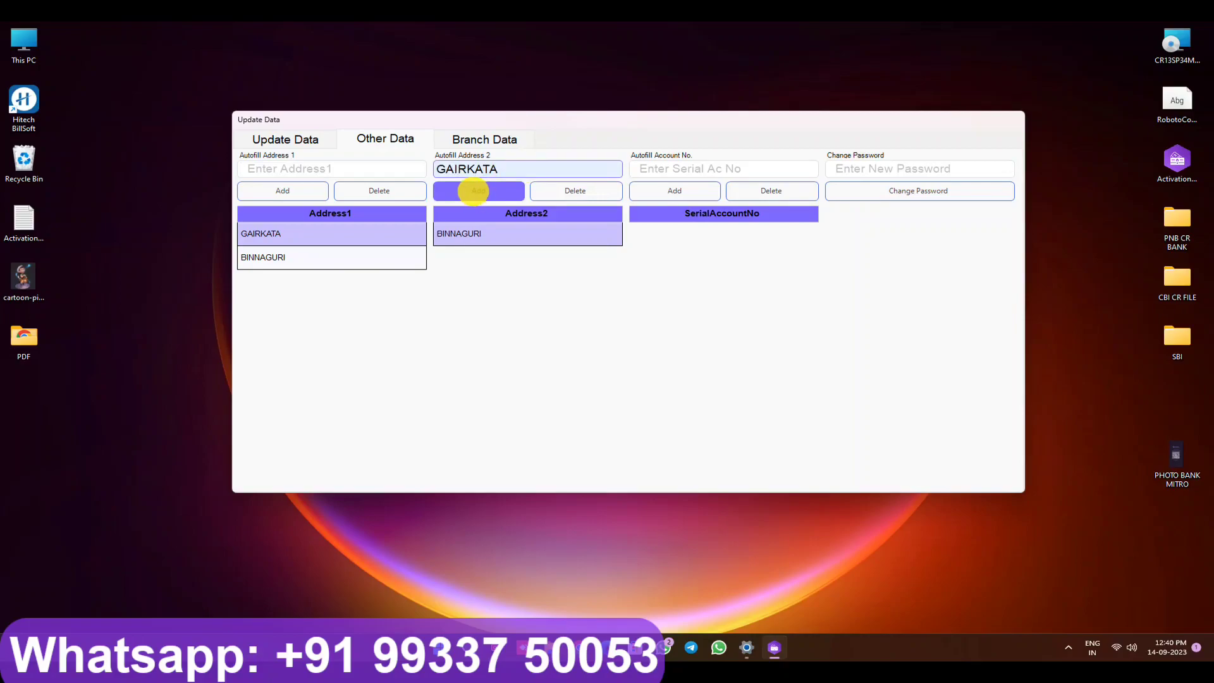
pyautogui.click(476, 191)
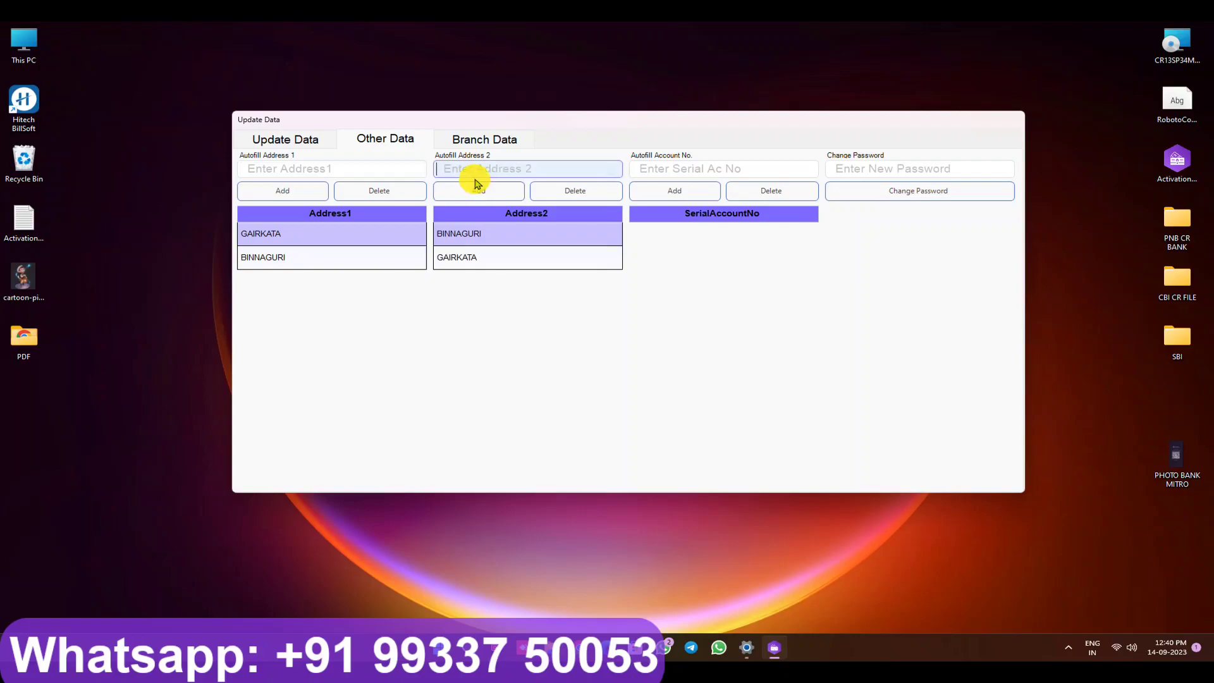
# Step: Change the login password to a new value and confirm the saved message
pyautogui.click(658, 169)
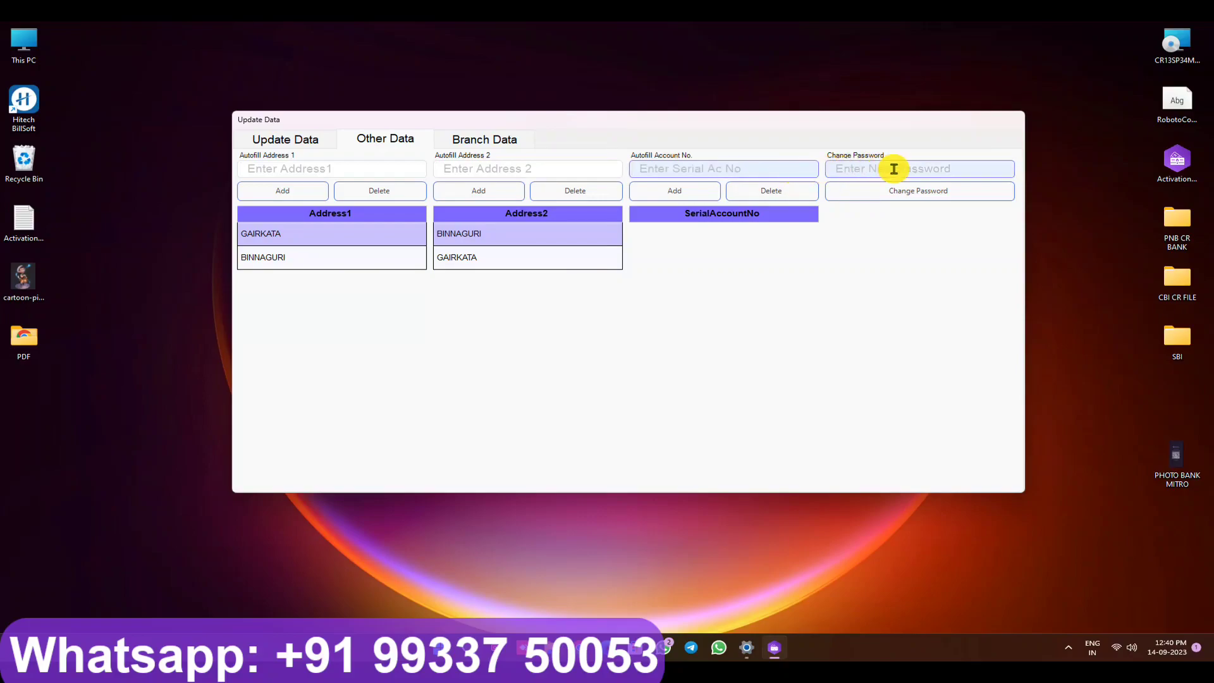
pyautogui.click(866, 168)
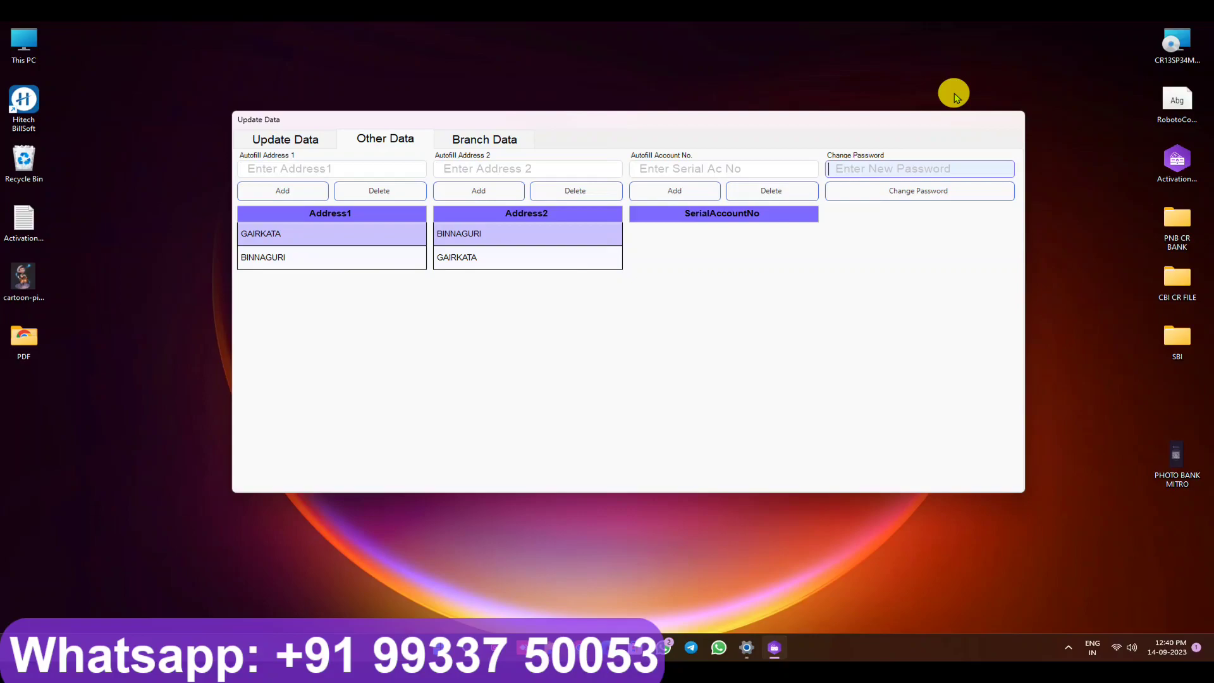
pyautogui.write('1234')
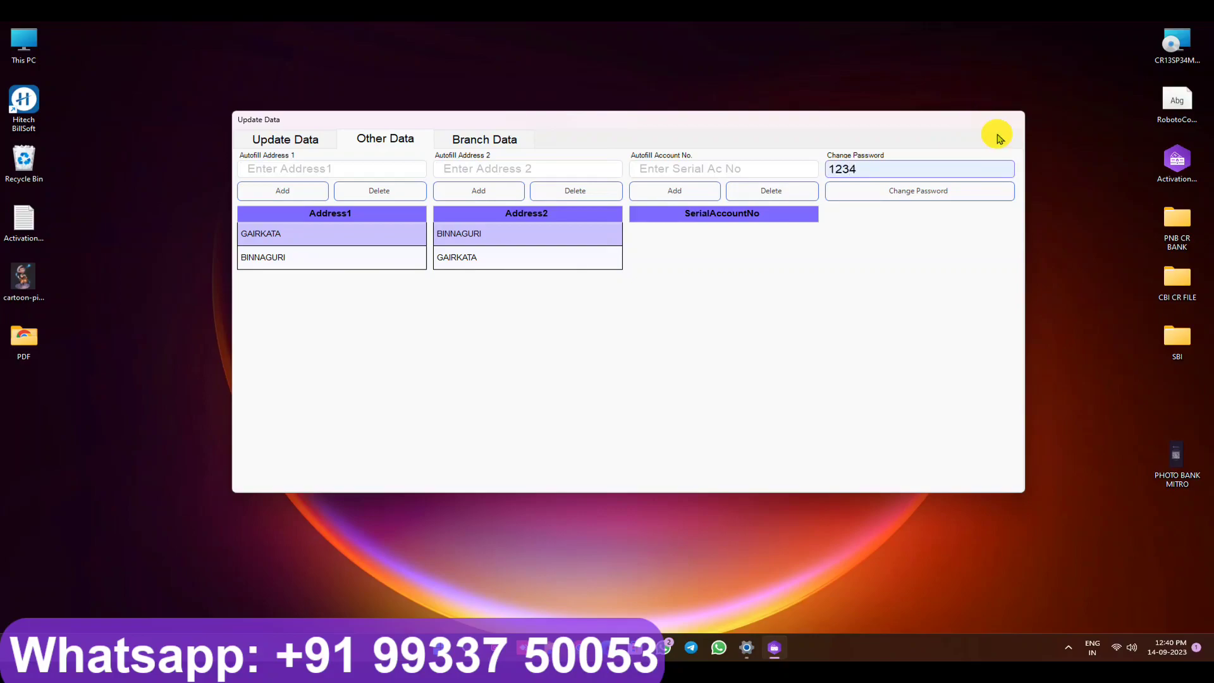
pyautogui.click(947, 191)
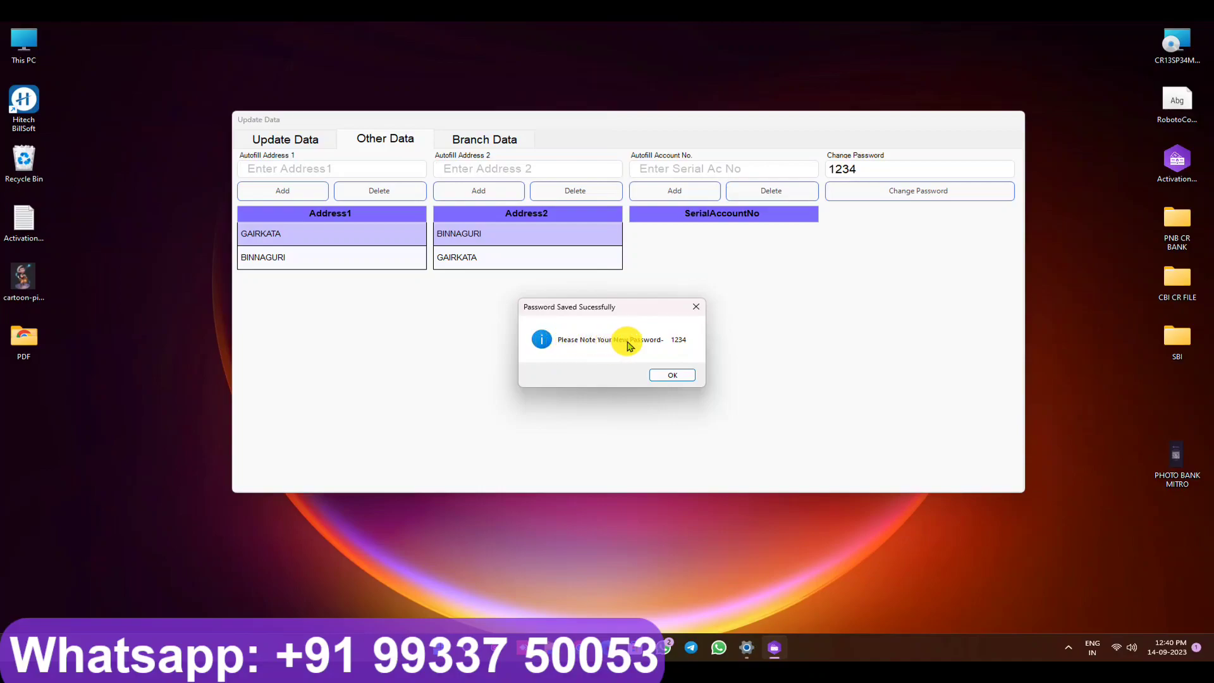
pyautogui.click(673, 375)
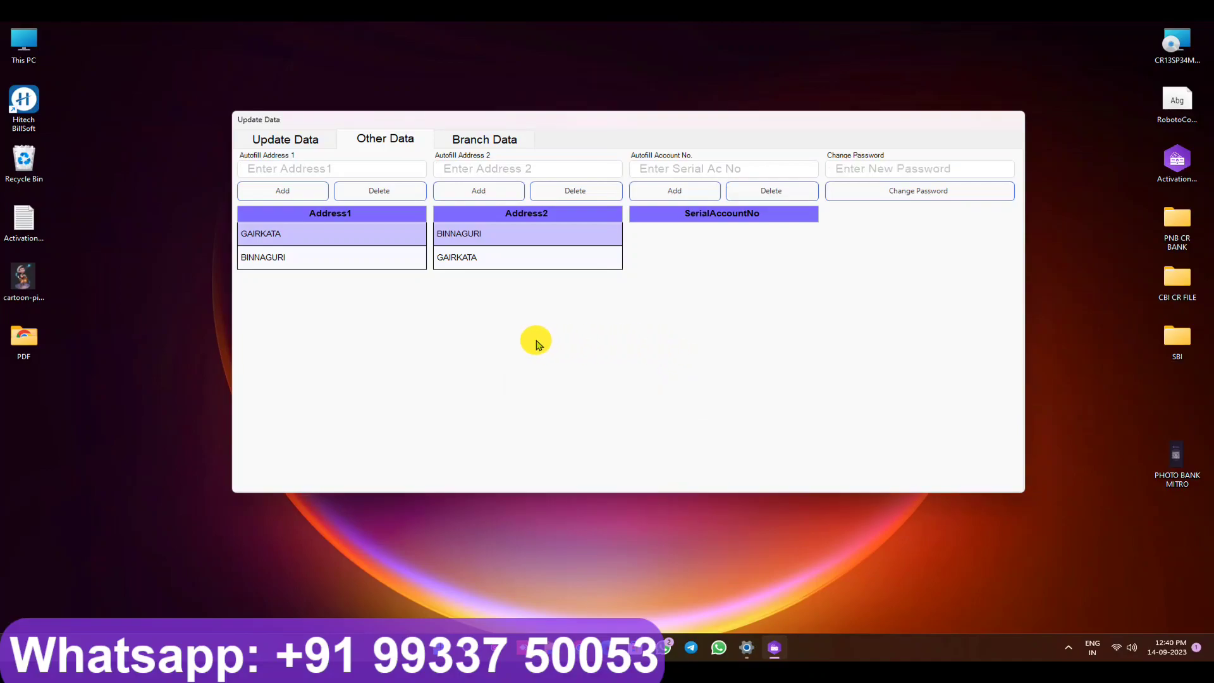
# Step: On Branch Data, save the branch name BRANCH NAME and IFSC code IFSC000001
pyautogui.click(470, 141)
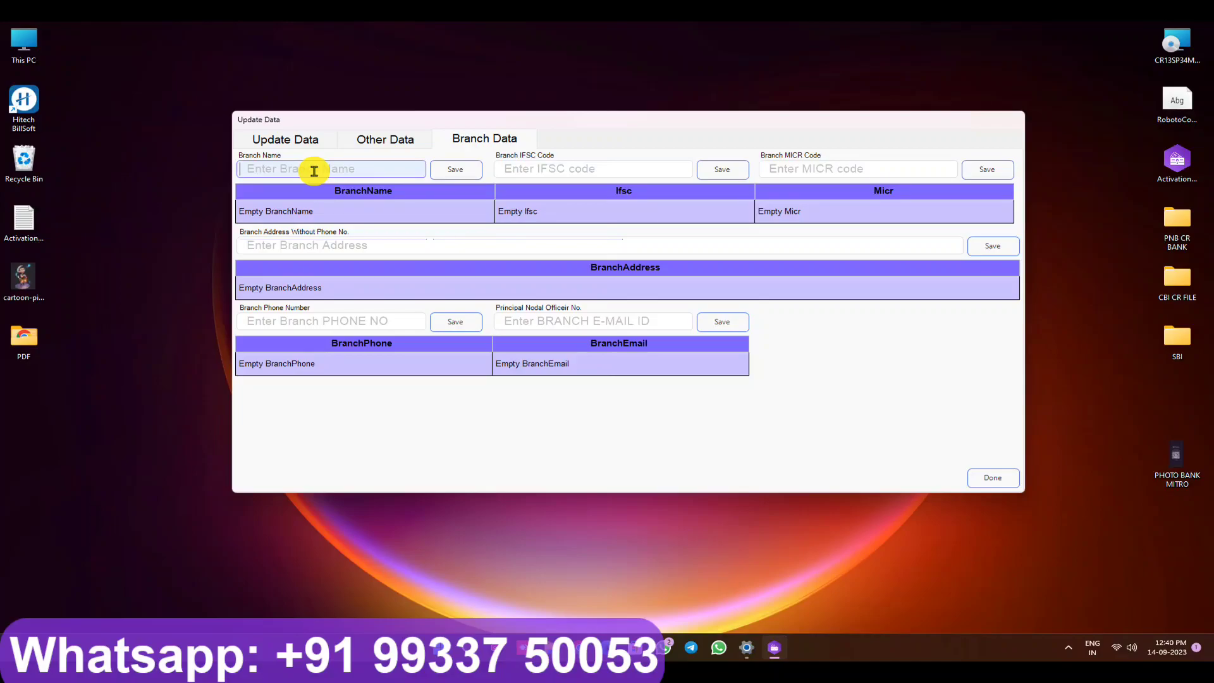
pyautogui.write('BRANCH NAME')
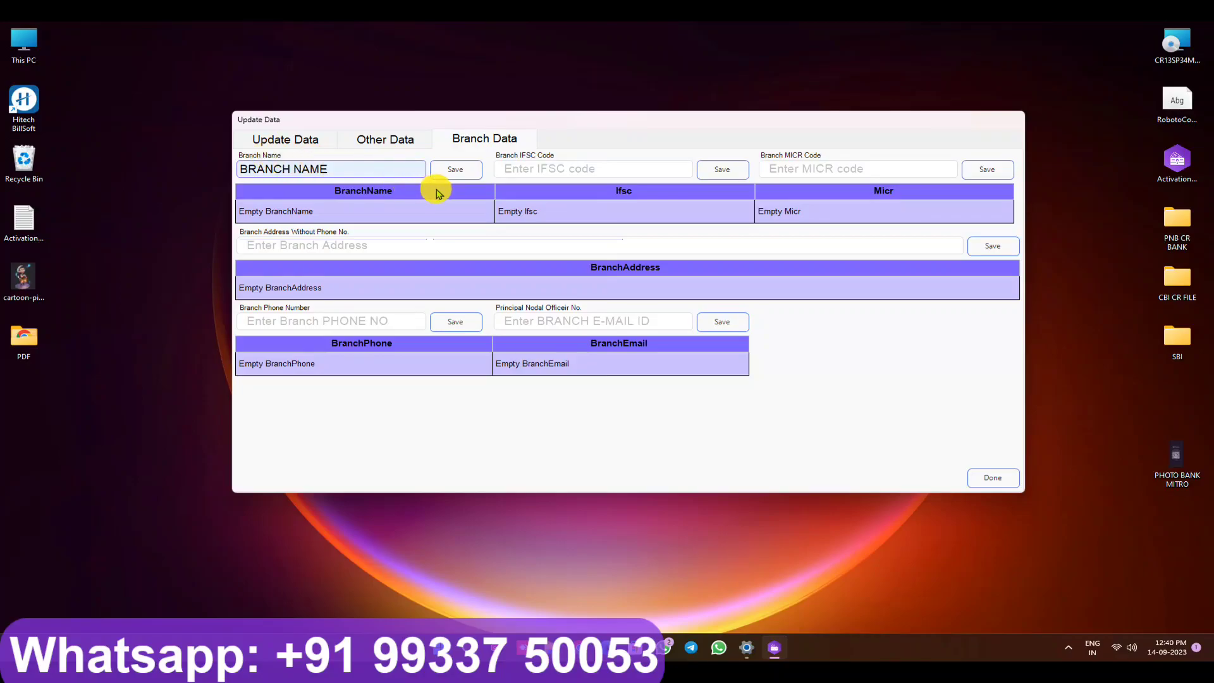
pyautogui.click(455, 170)
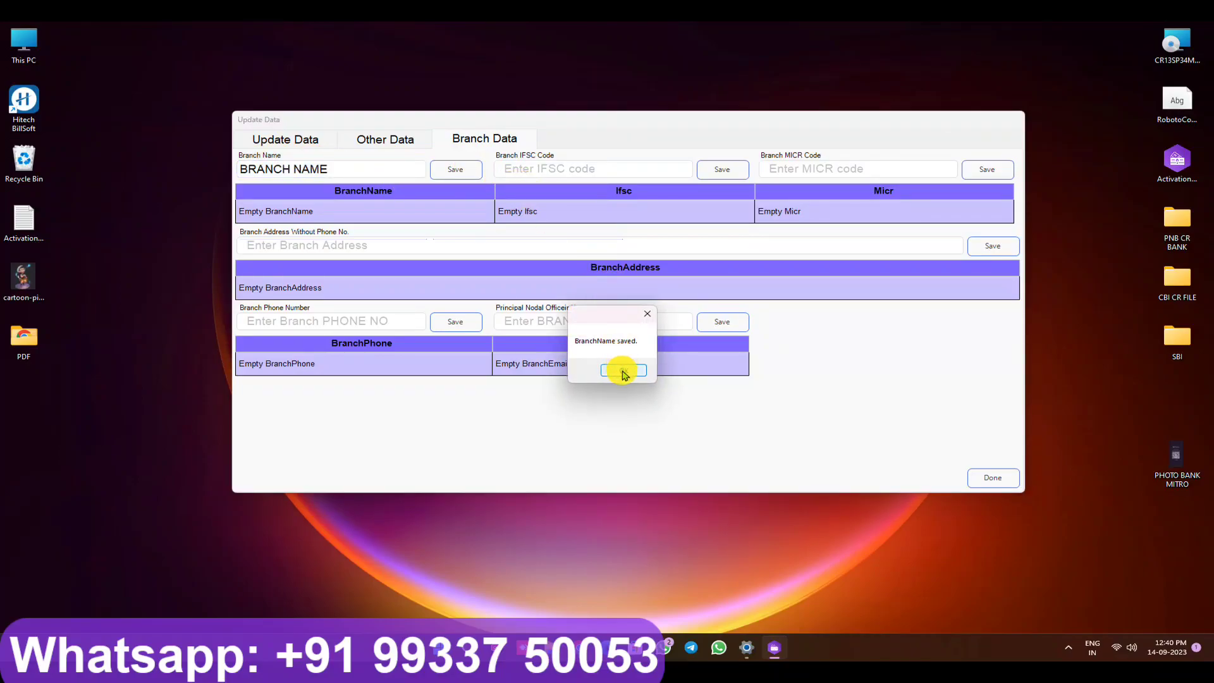
pyautogui.click(623, 369)
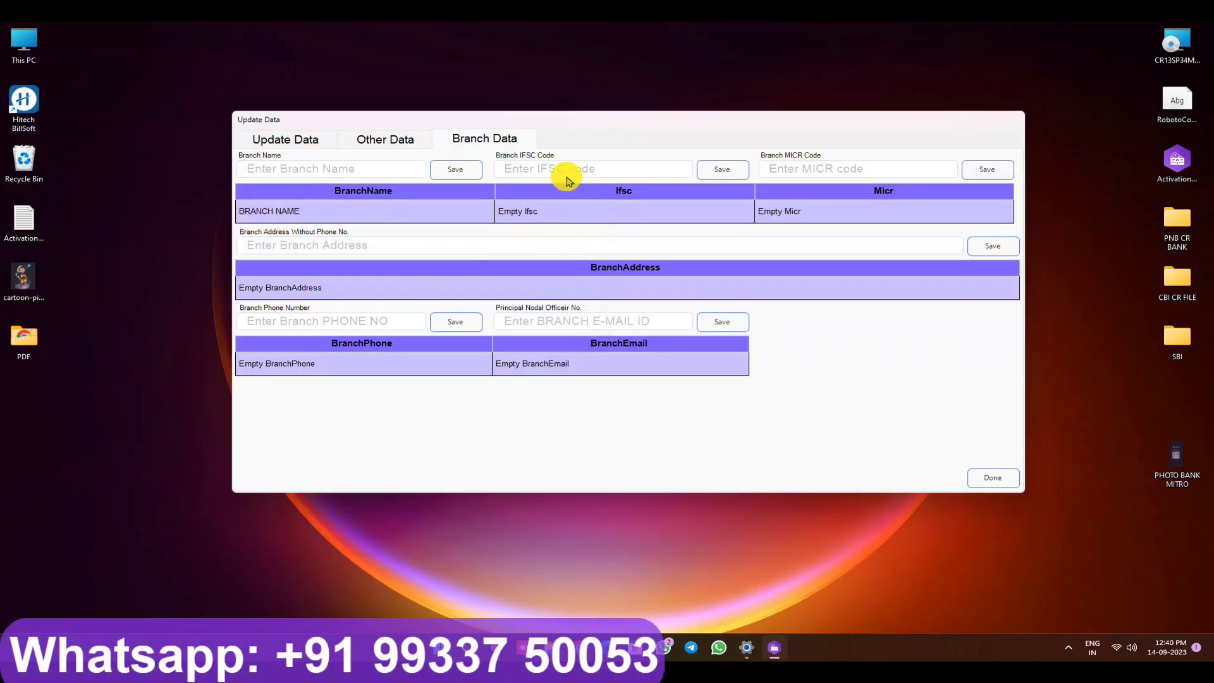
pyautogui.click(533, 169)
pyautogui.write('IFSC000001')
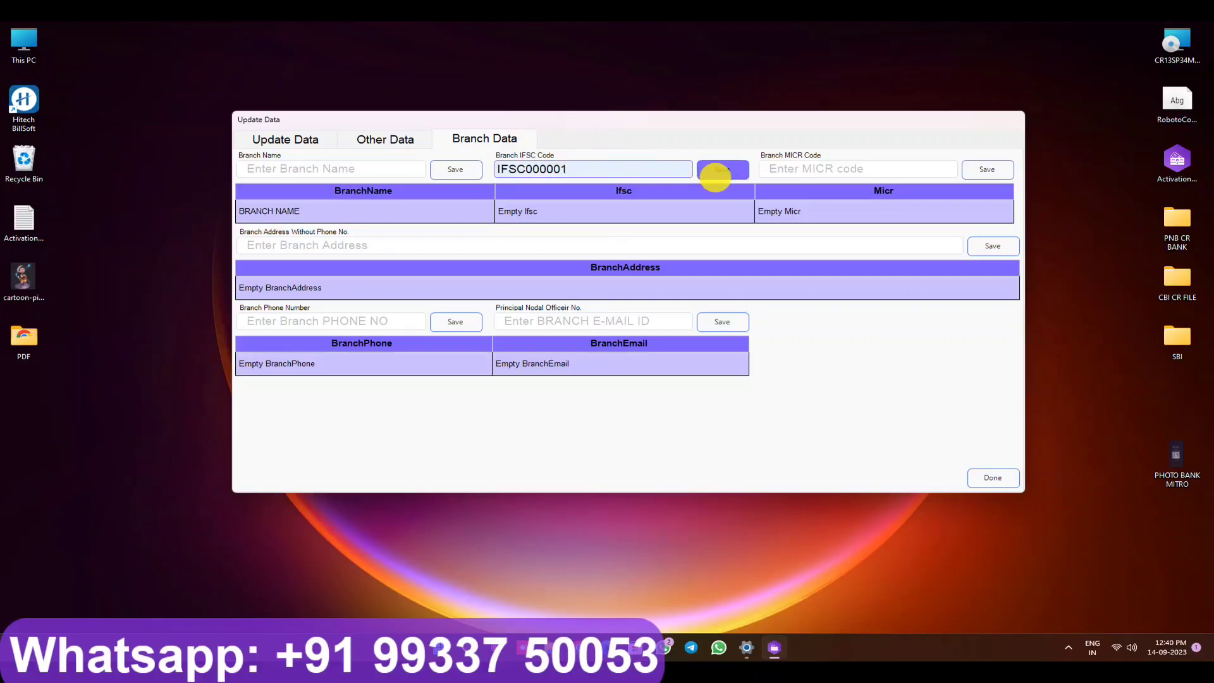
pyautogui.click(715, 172)
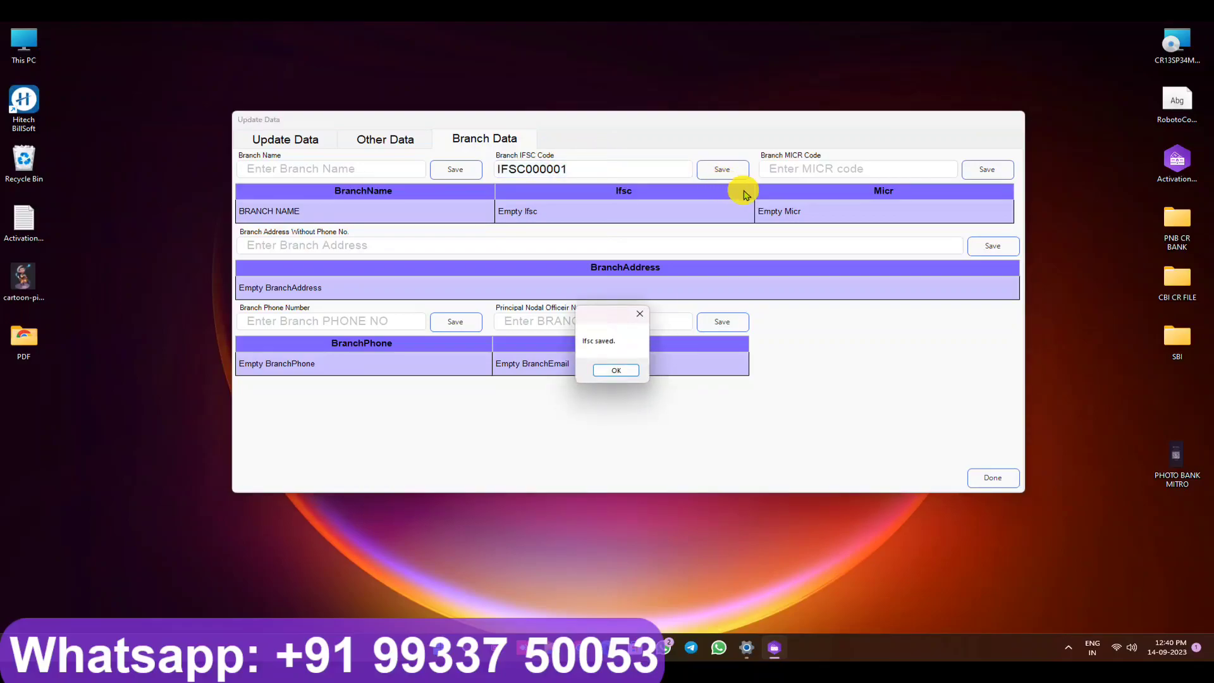
pyautogui.click(635, 370)
pyautogui.click(844, 172)
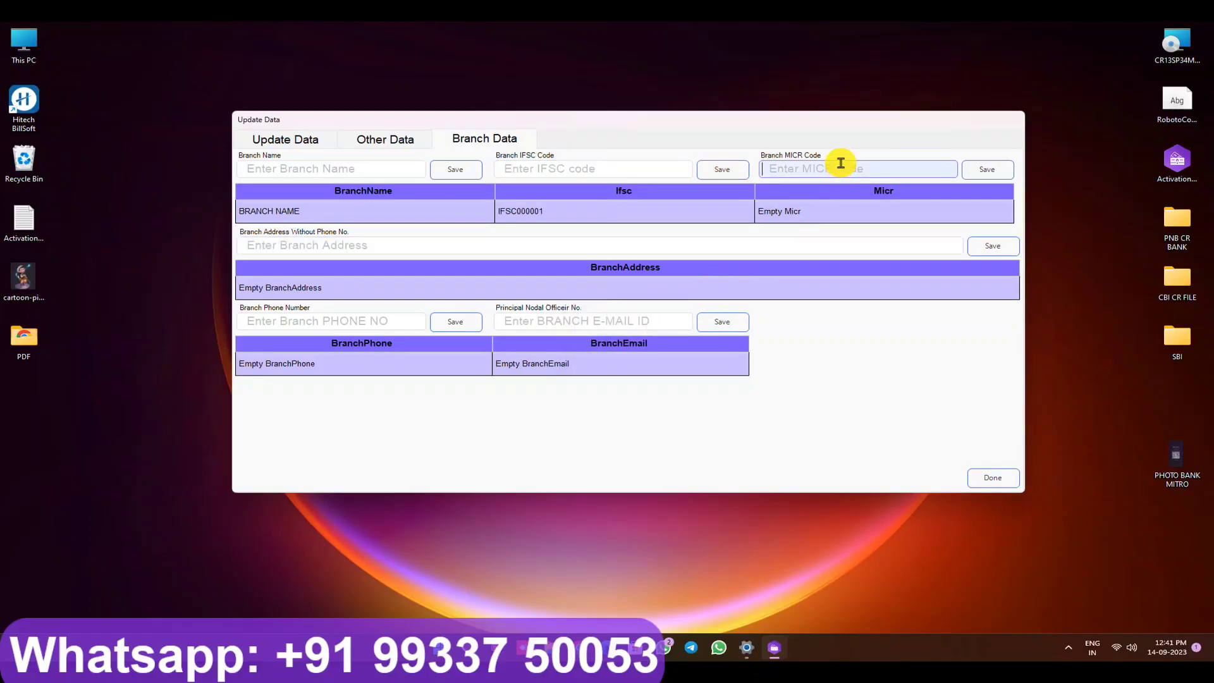
pyautogui.write('11111111111')
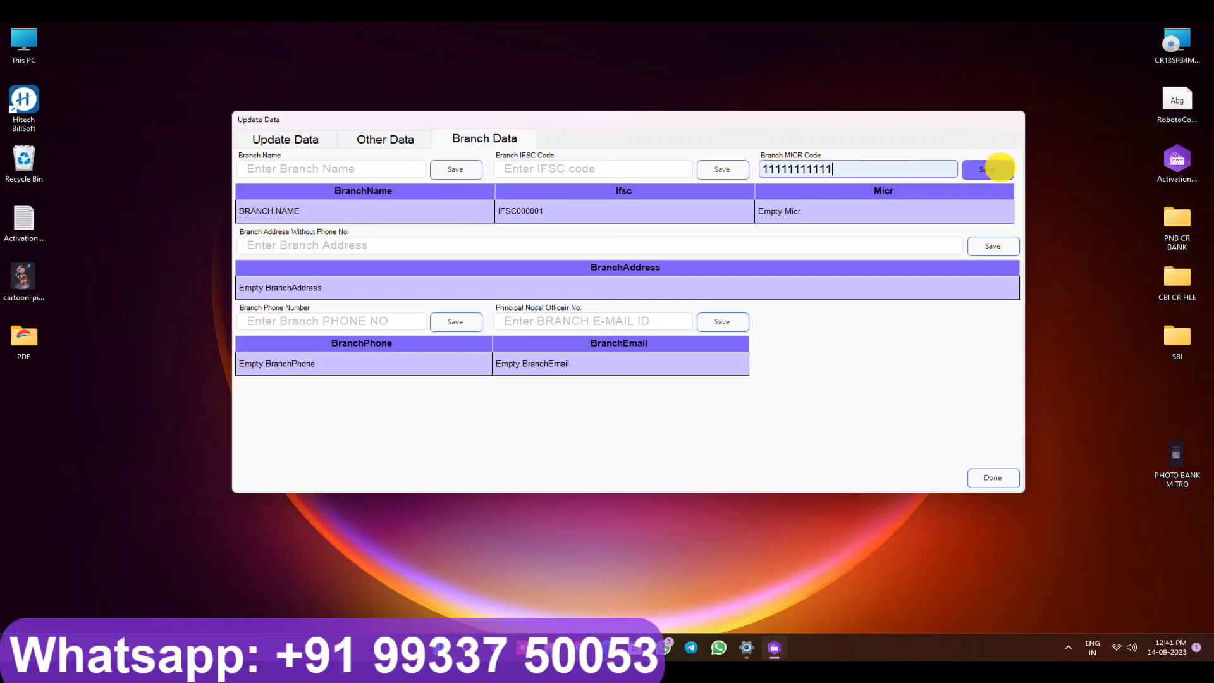
pyautogui.click(993, 169)
pyautogui.click(616, 371)
pyautogui.click(395, 245)
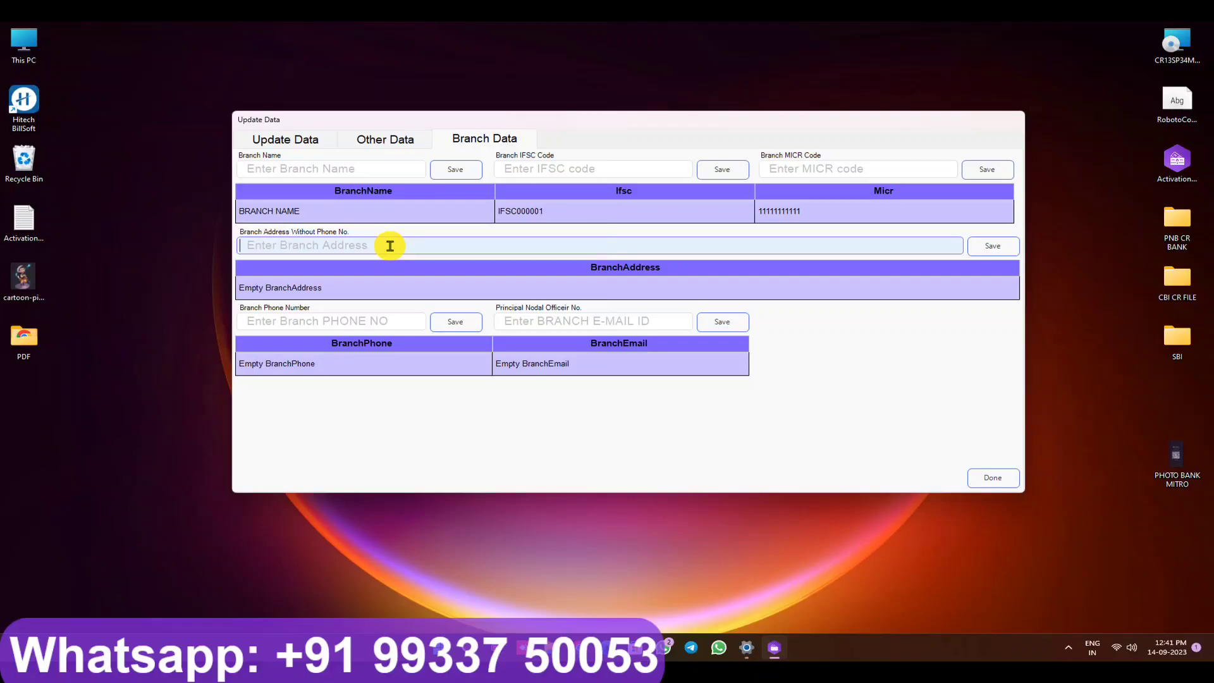
pyautogui.write('MY BRA')
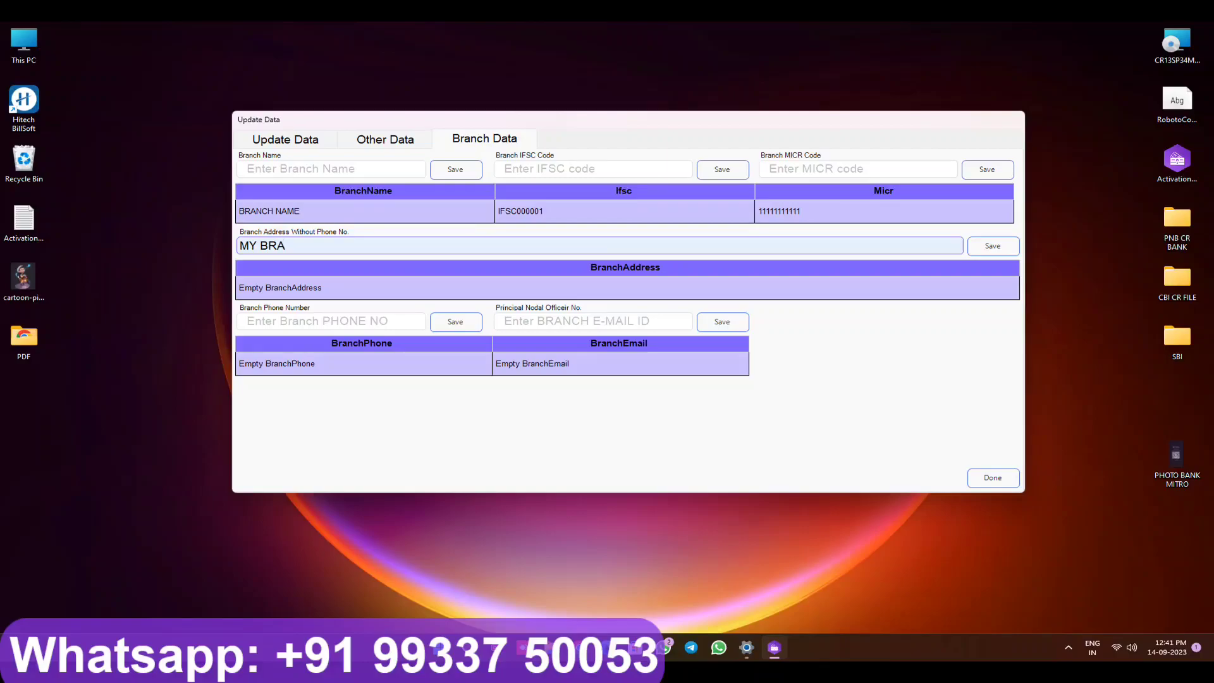
pyautogui.write('NCH ADDREES')
pyautogui.click(993, 254)
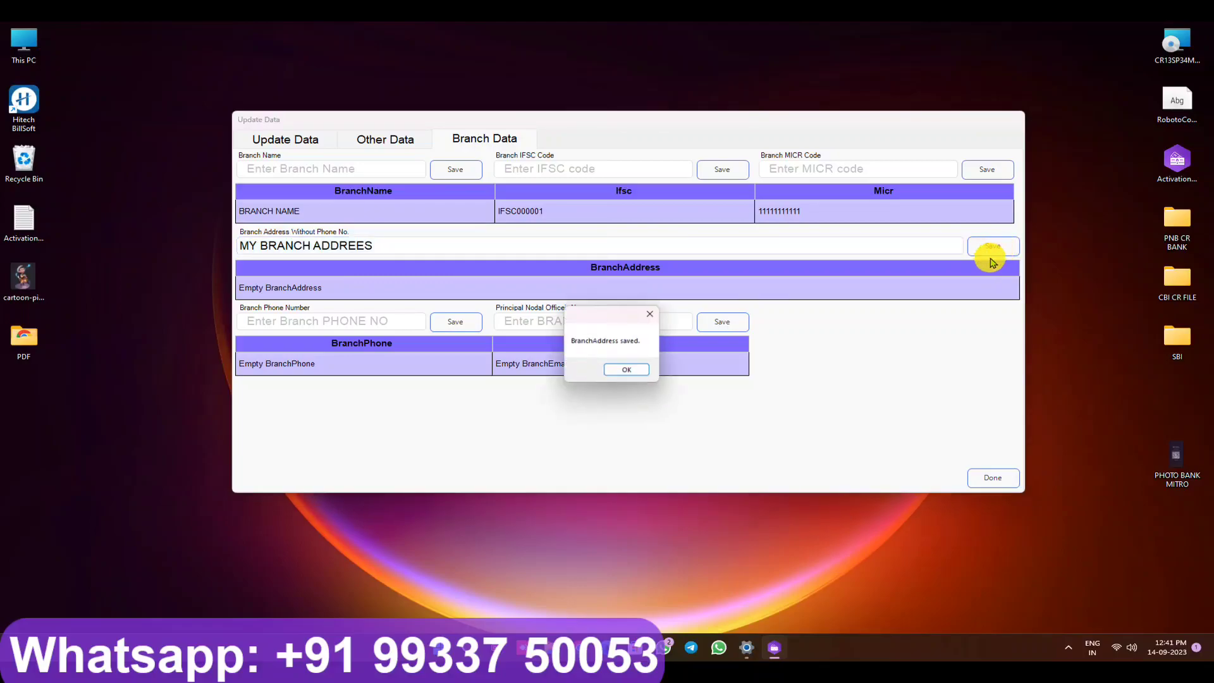
pyautogui.click(627, 370)
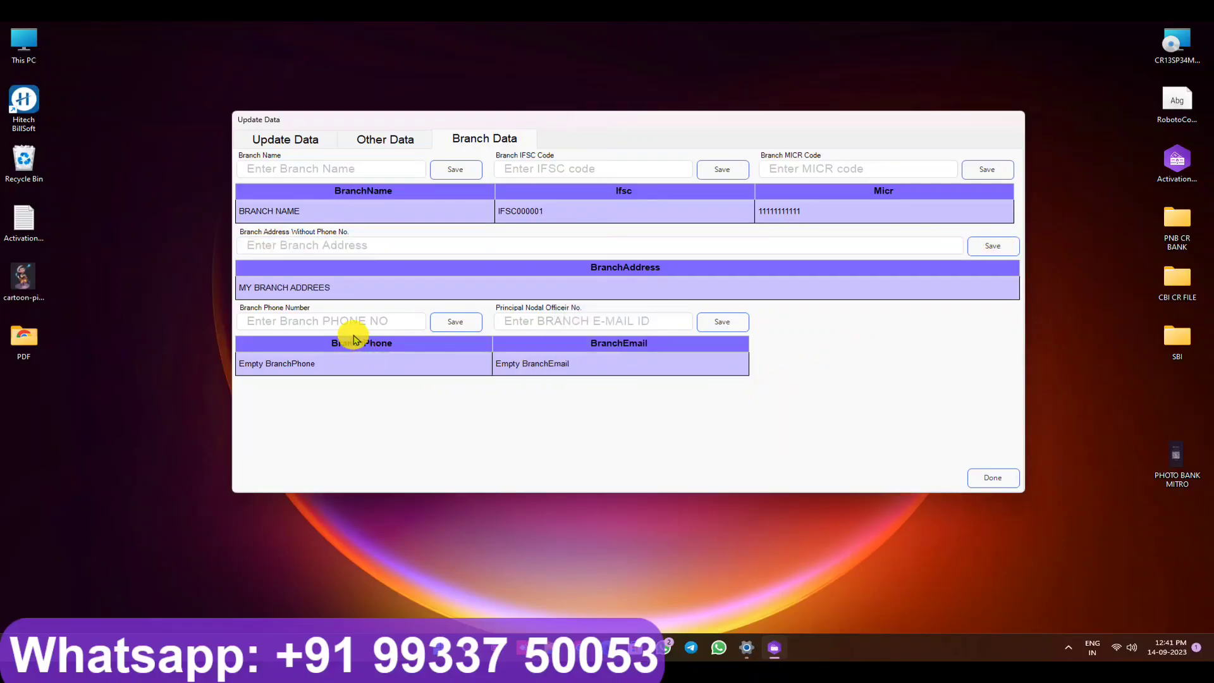
# Step: Enter and save the branch phone number
pyautogui.click(330, 321)
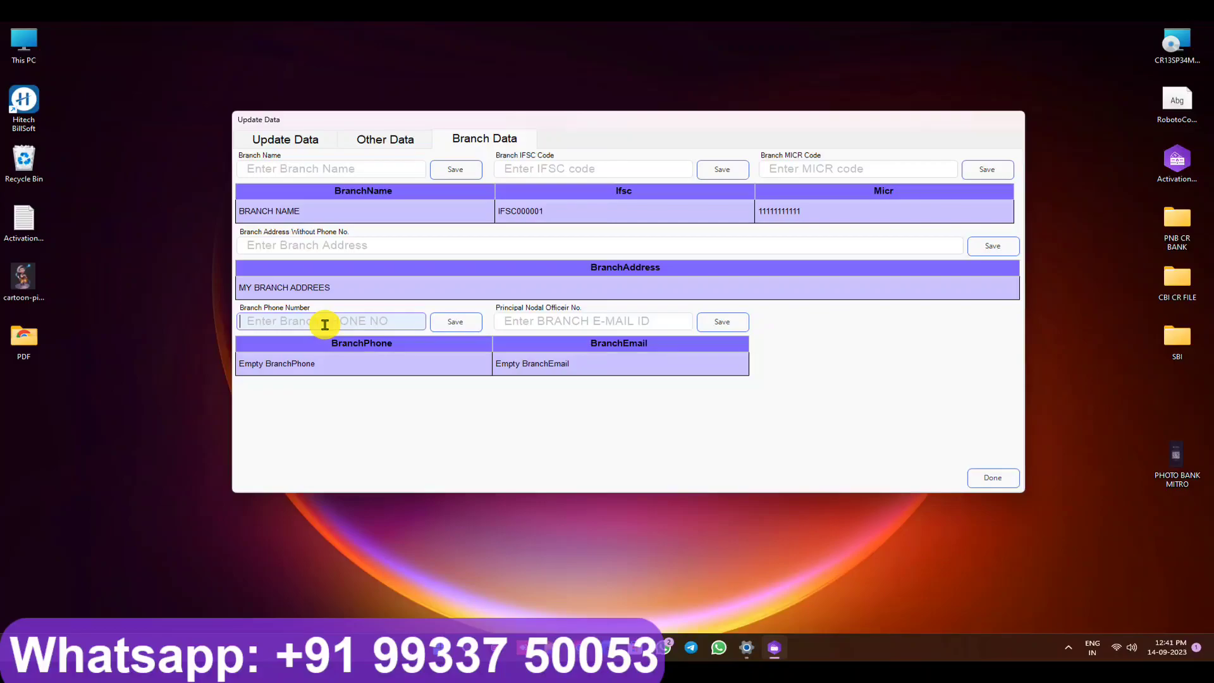
pyautogui.write('11111111111')
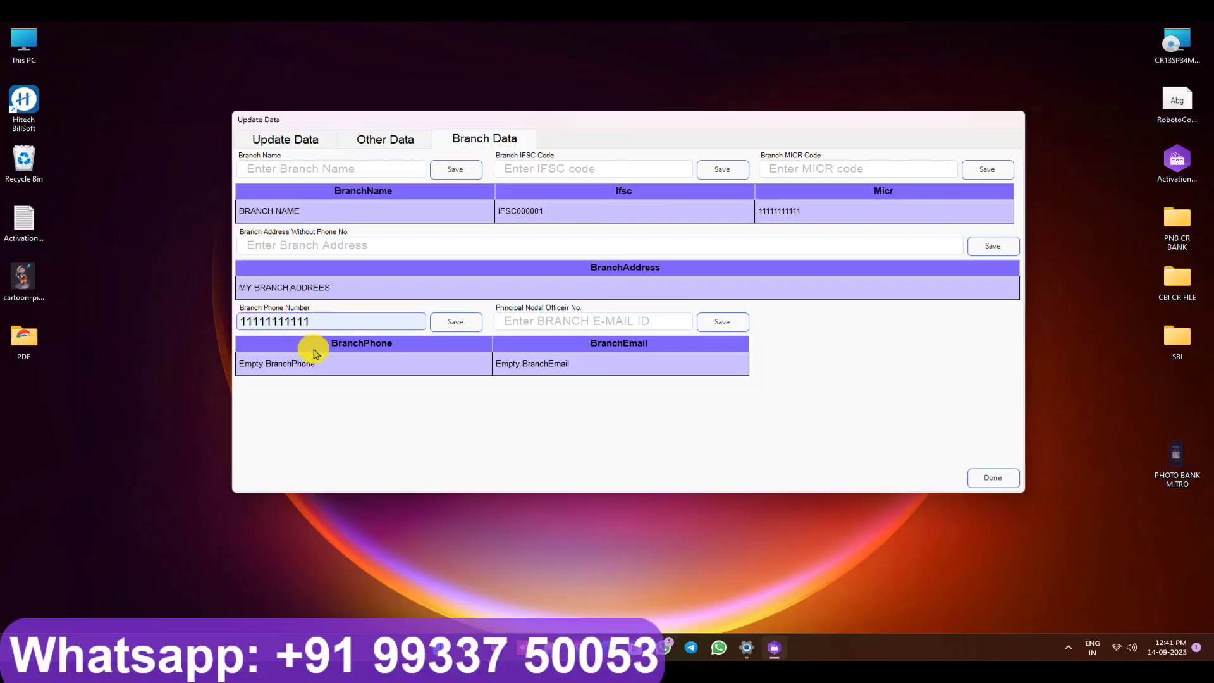
pyautogui.click(452, 321)
pyautogui.click(623, 371)
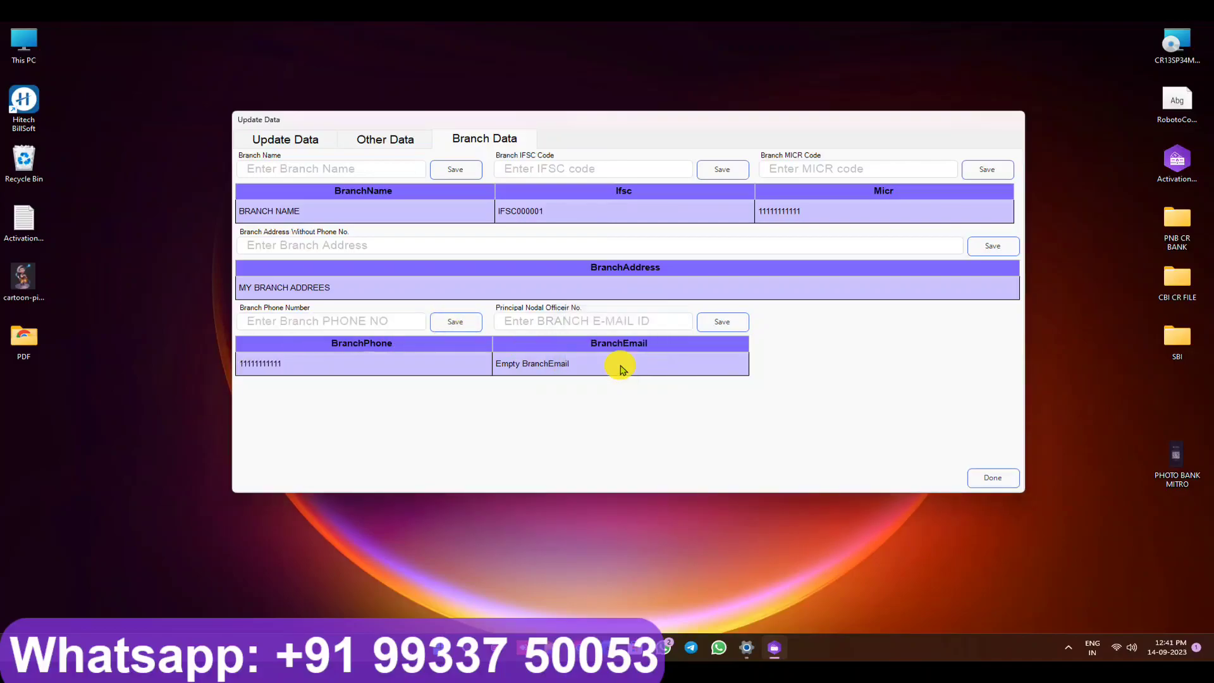
# Step: Enter and save the branch e-mail address, then finish the data update
pyautogui.click(536, 323)
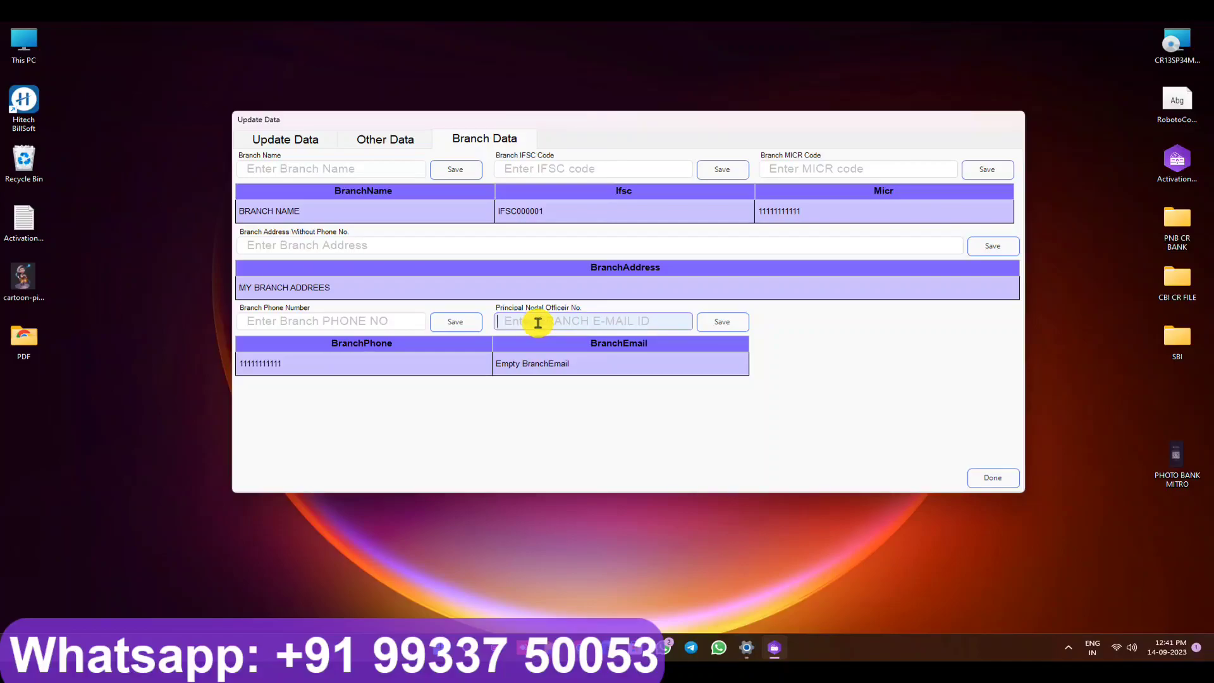
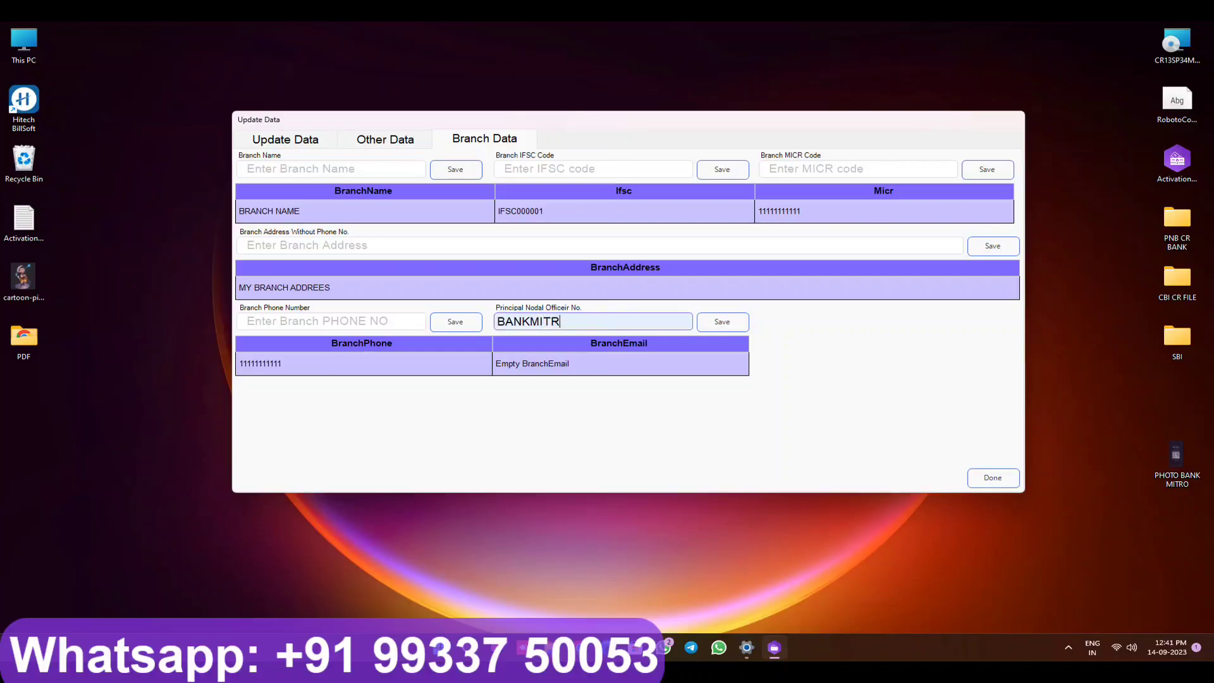
pyautogui.click(720, 321)
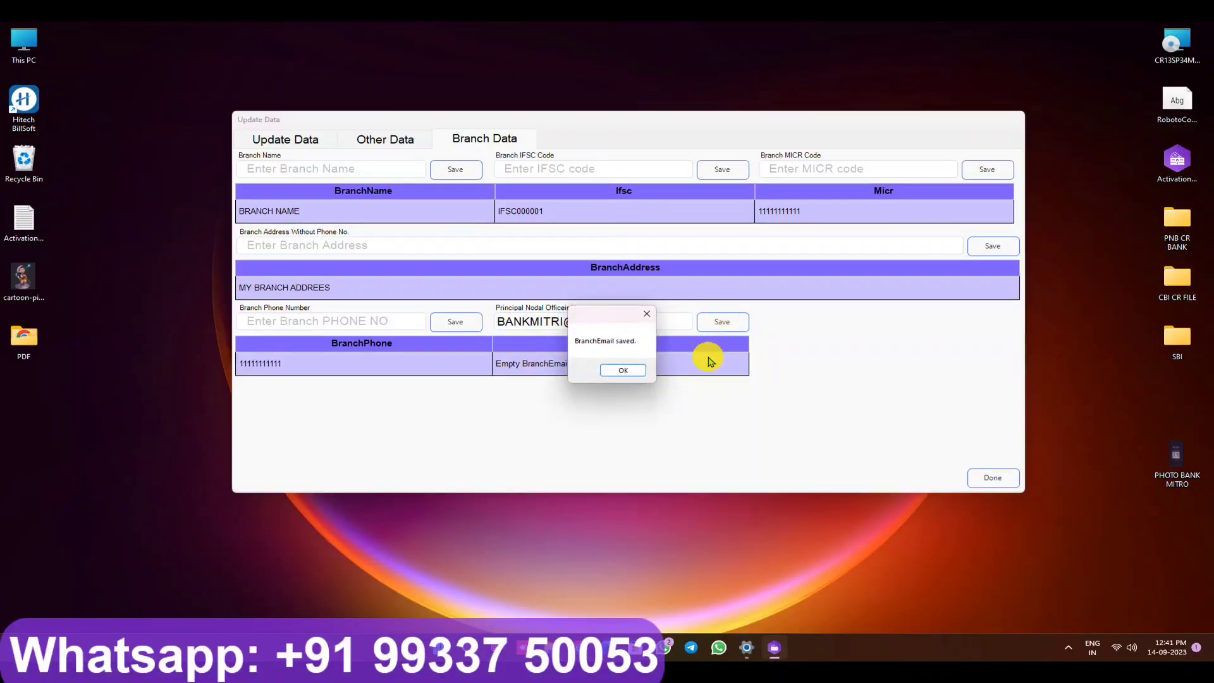
pyautogui.click(634, 375)
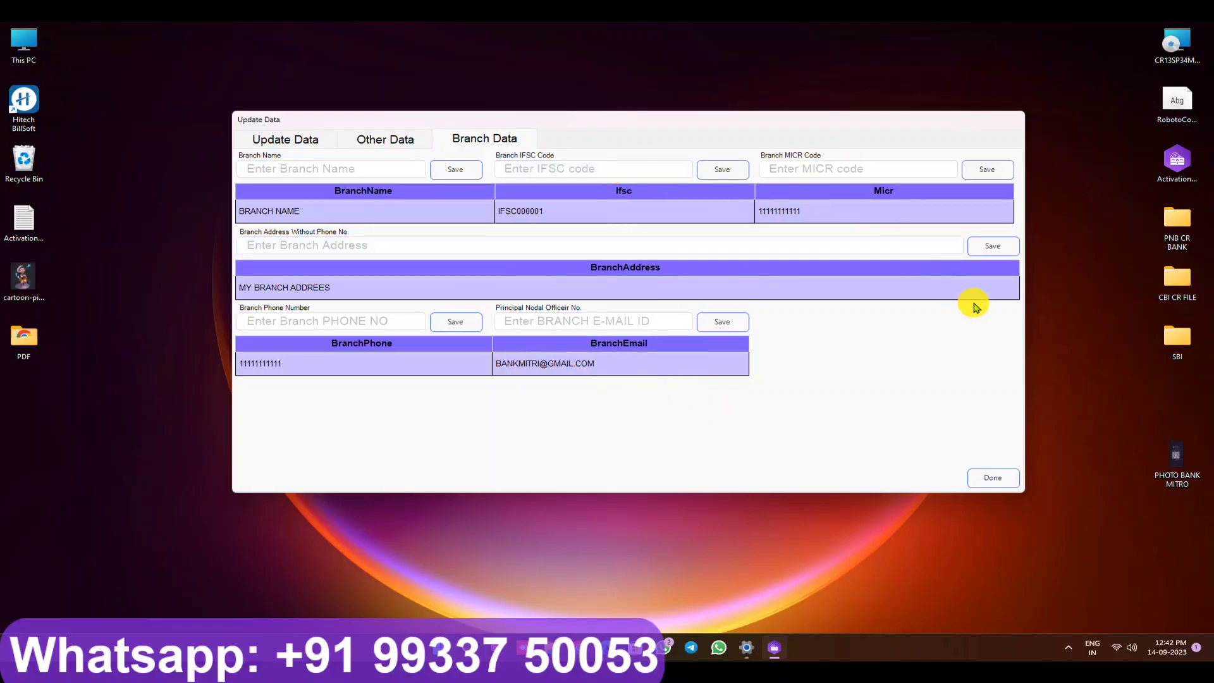
pyautogui.click(990, 479)
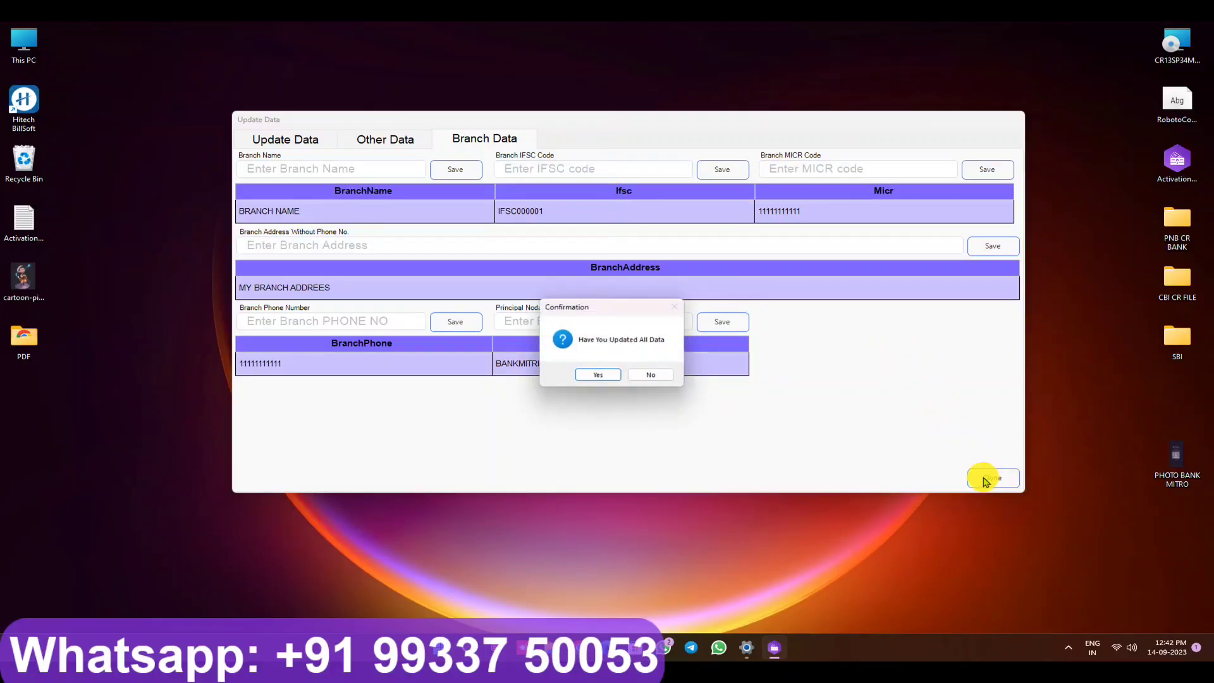
# Step: Confirm all data is updated and log in with the account password
pyautogui.click(598, 374)
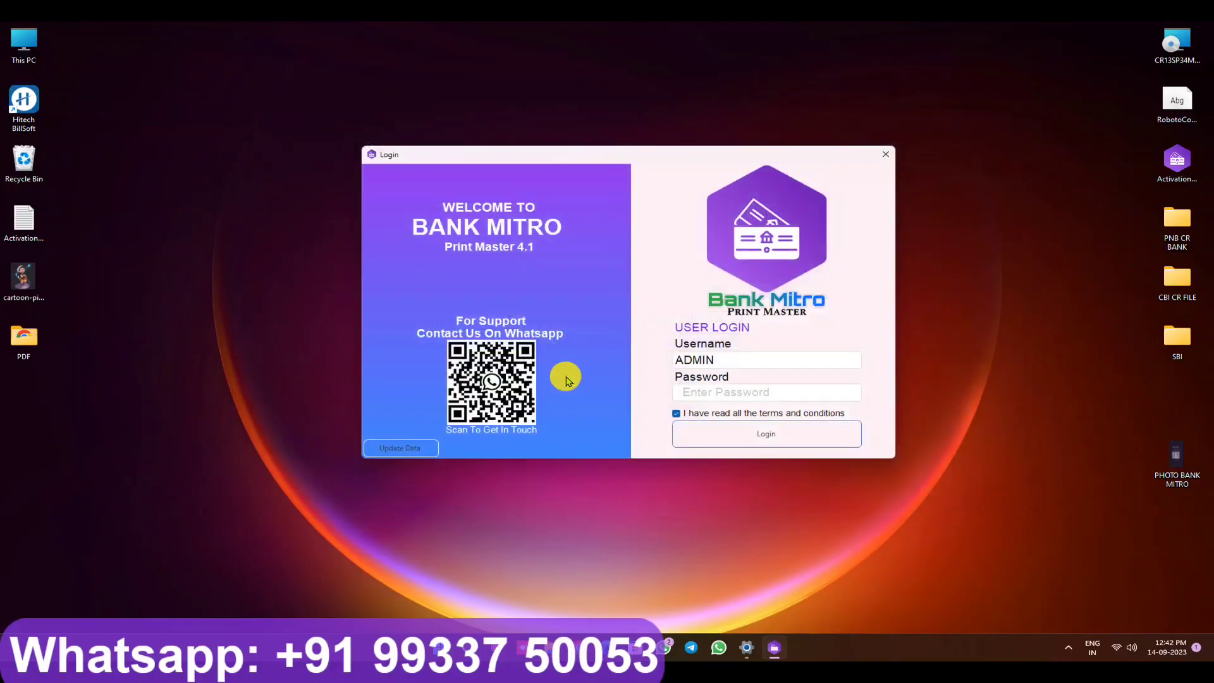
pyautogui.click(733, 397)
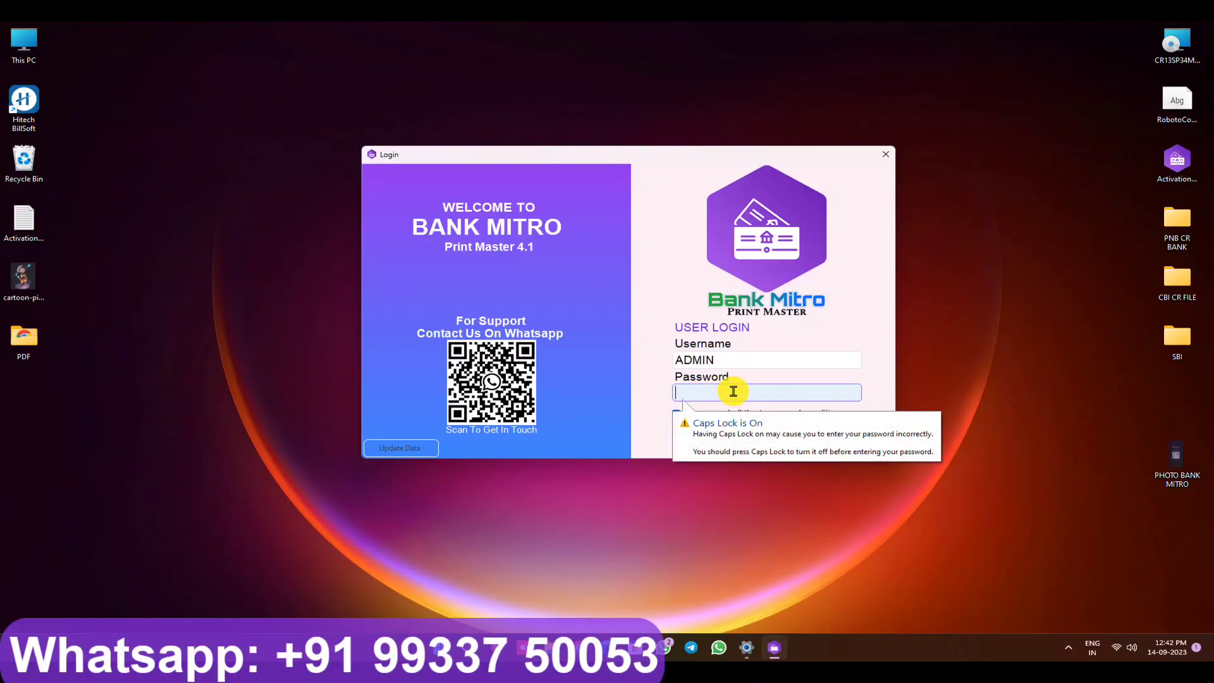
pyautogui.write('***')
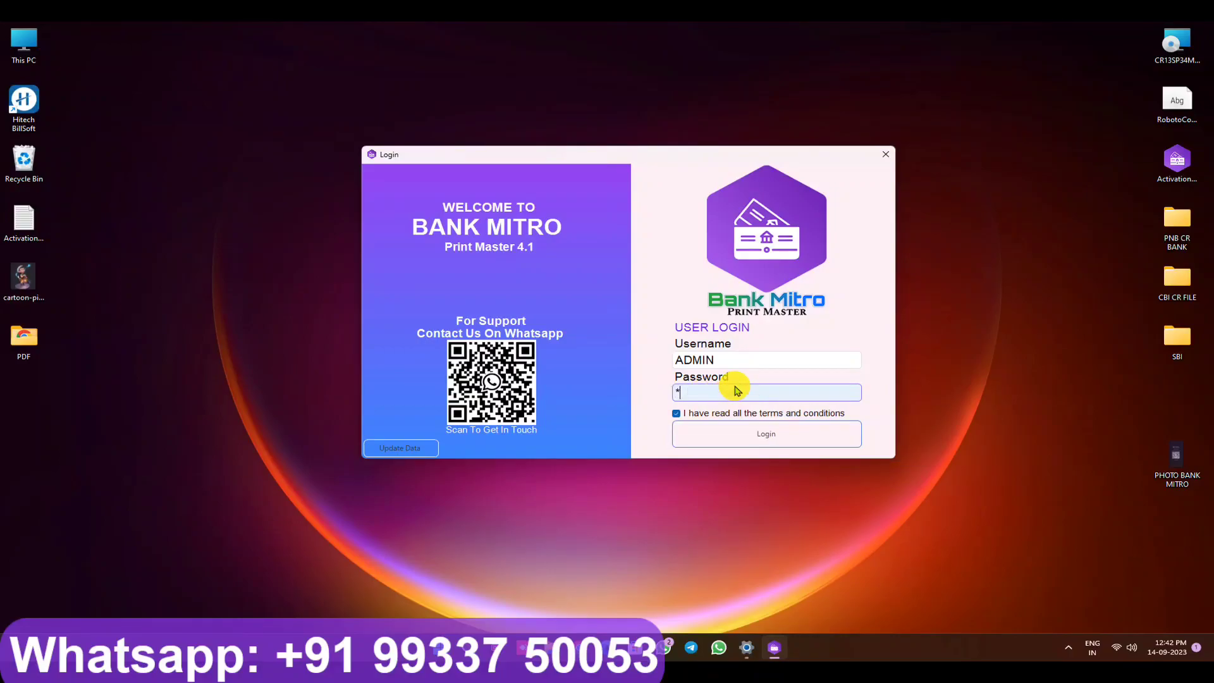
pyautogui.click(778, 437)
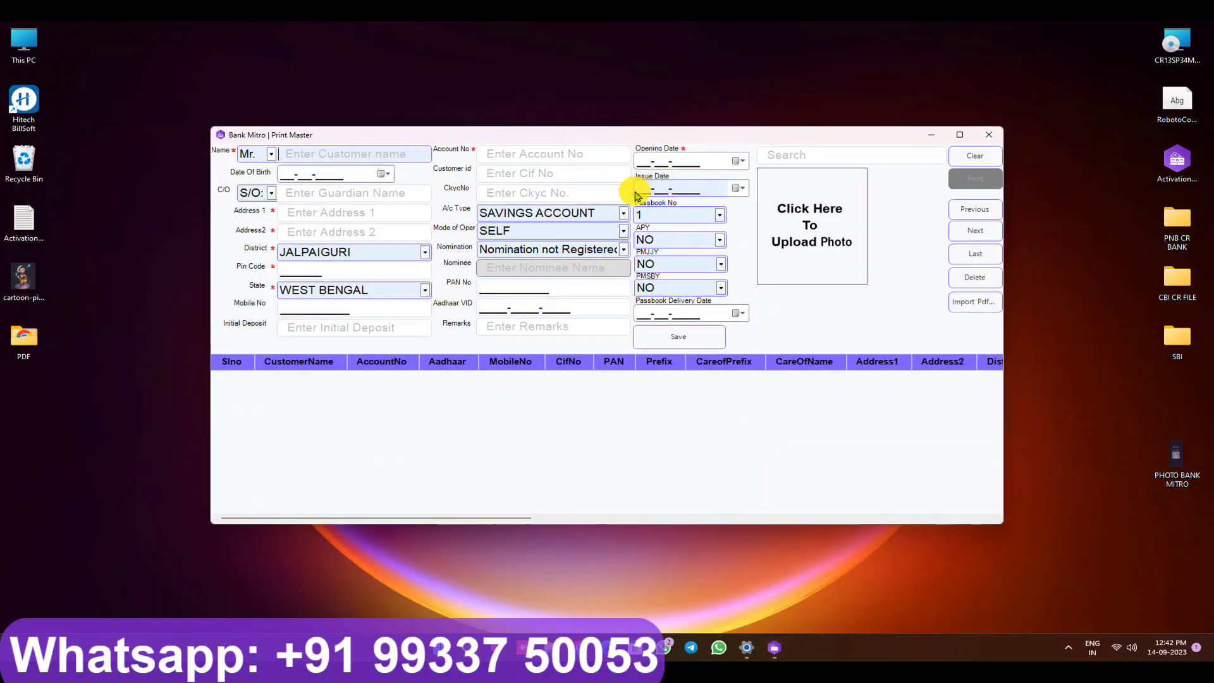
# Step: Close the main window, log in again and maximize the customer entry form
pyautogui.click(992, 136)
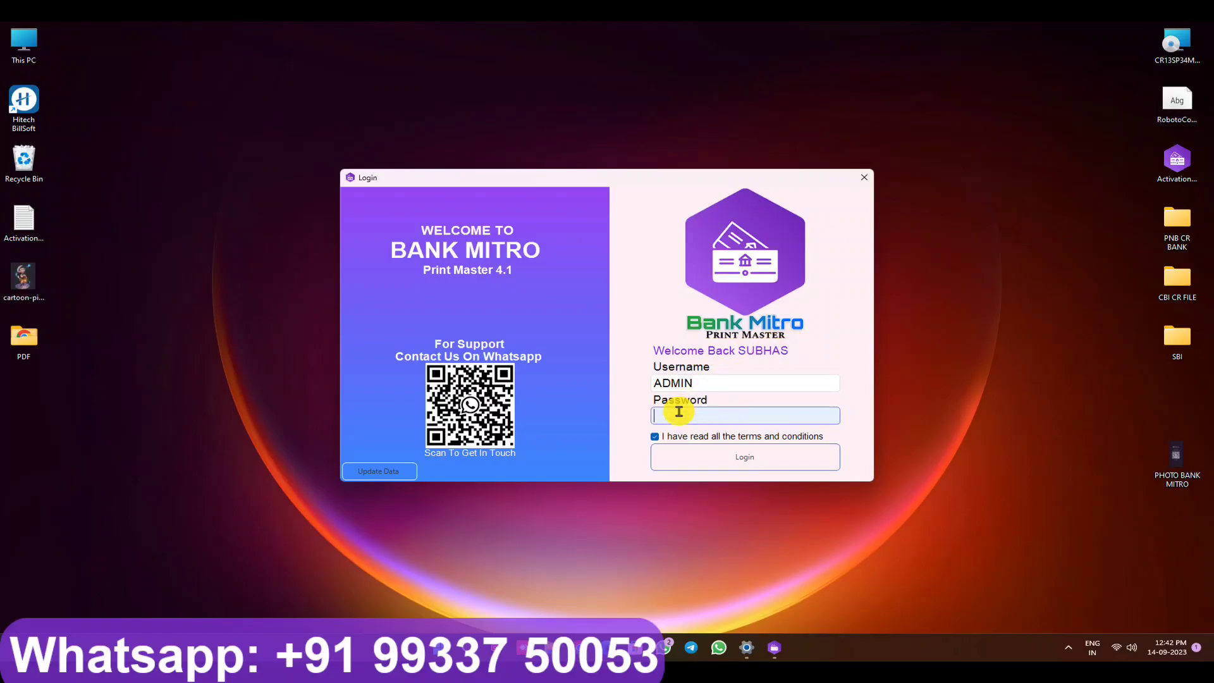
pyautogui.write('****')
pyautogui.click(698, 453)
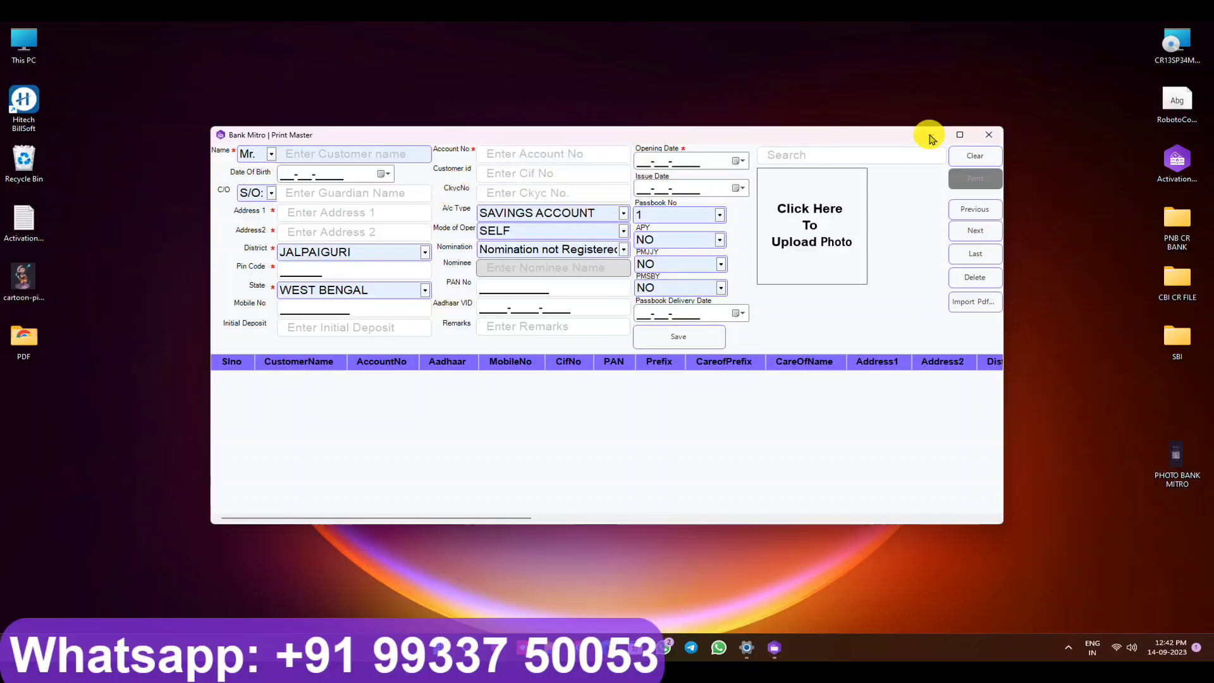
pyautogui.click(959, 134)
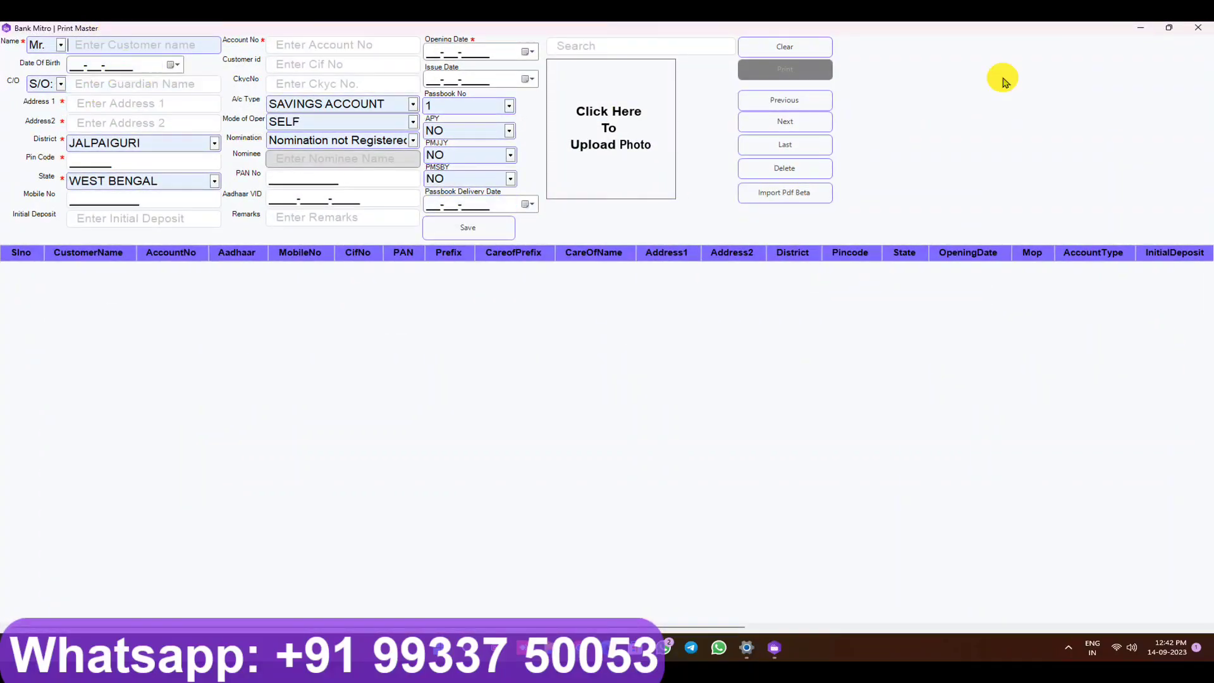
# Step: With the form full-screen, enter DEMO as the customer name
pyautogui.click(1168, 28)
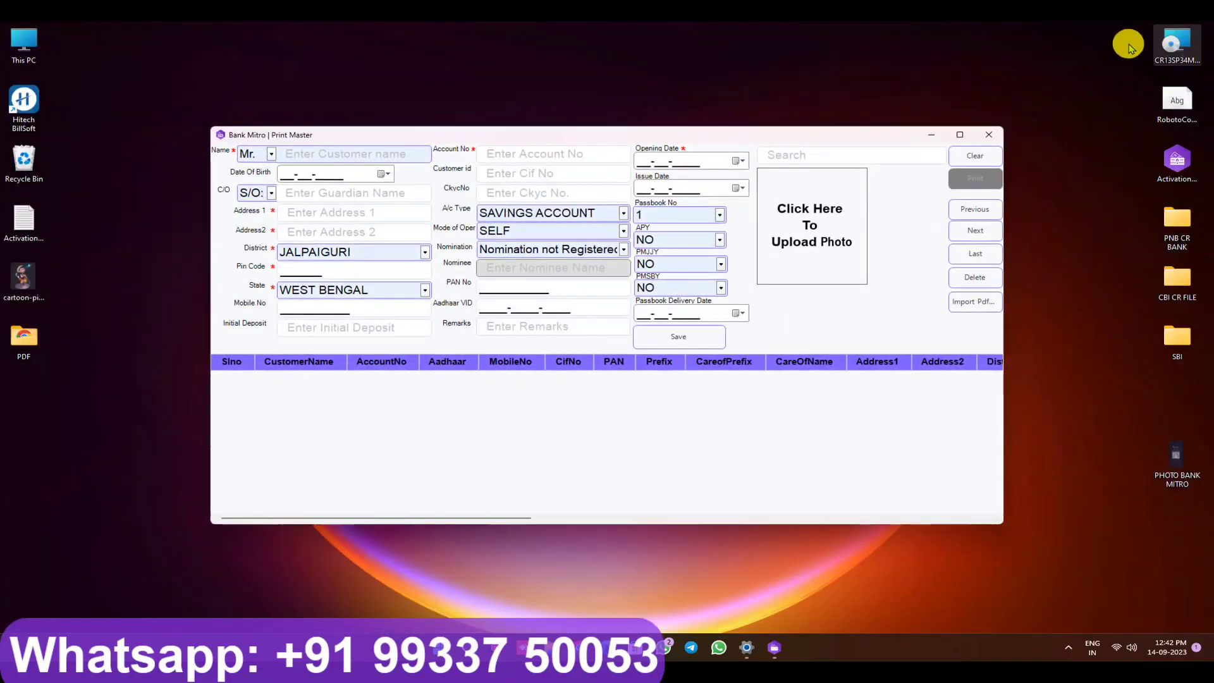
pyautogui.click(959, 135)
pyautogui.click(109, 43)
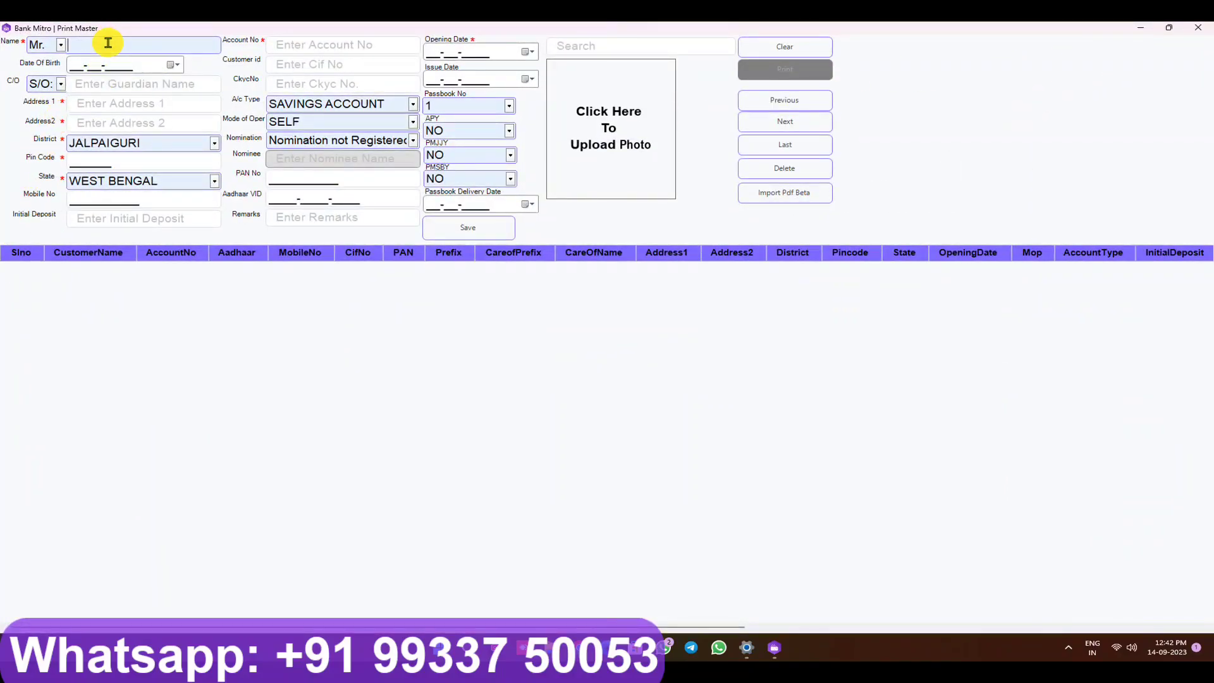
pyautogui.write('DEMO')
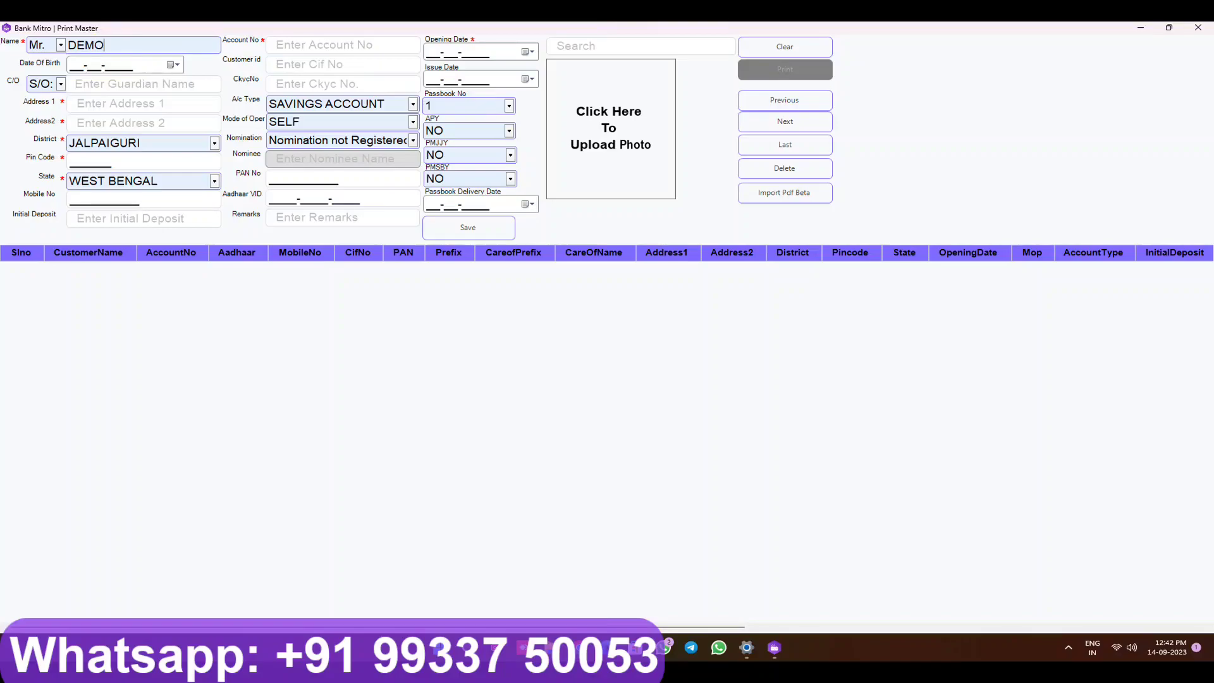
# Step: Set the date of birth to 01-02-2002
pyautogui.click(72, 65)
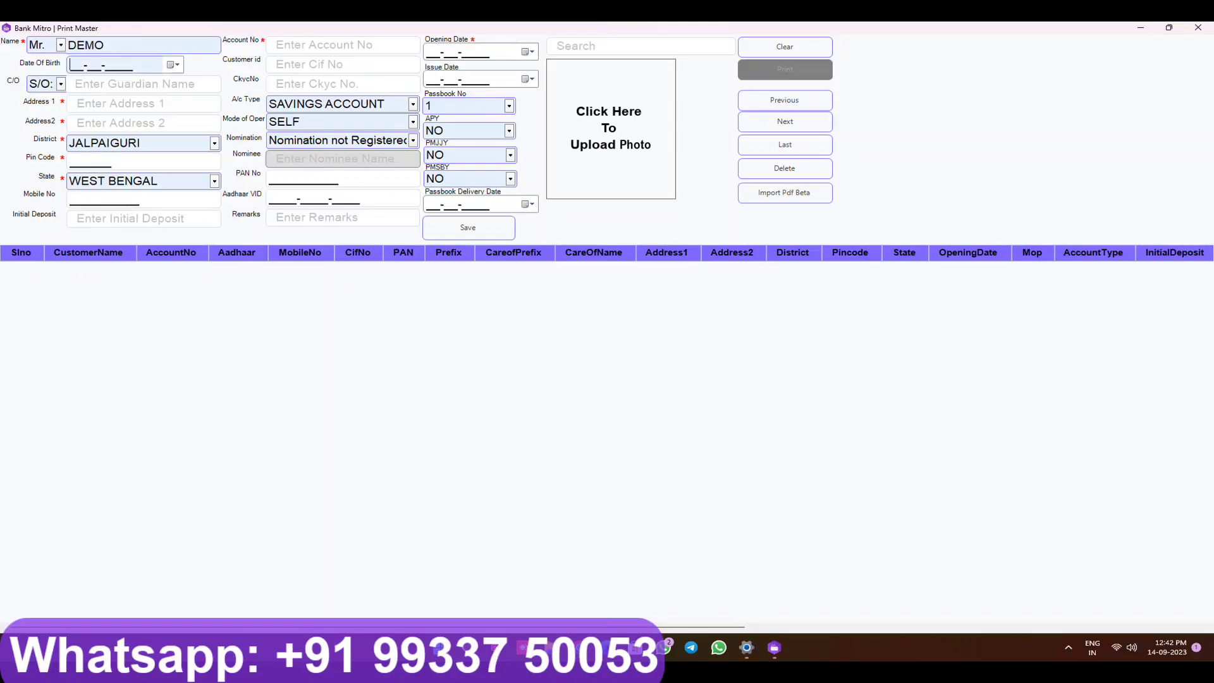
pyautogui.click(172, 64)
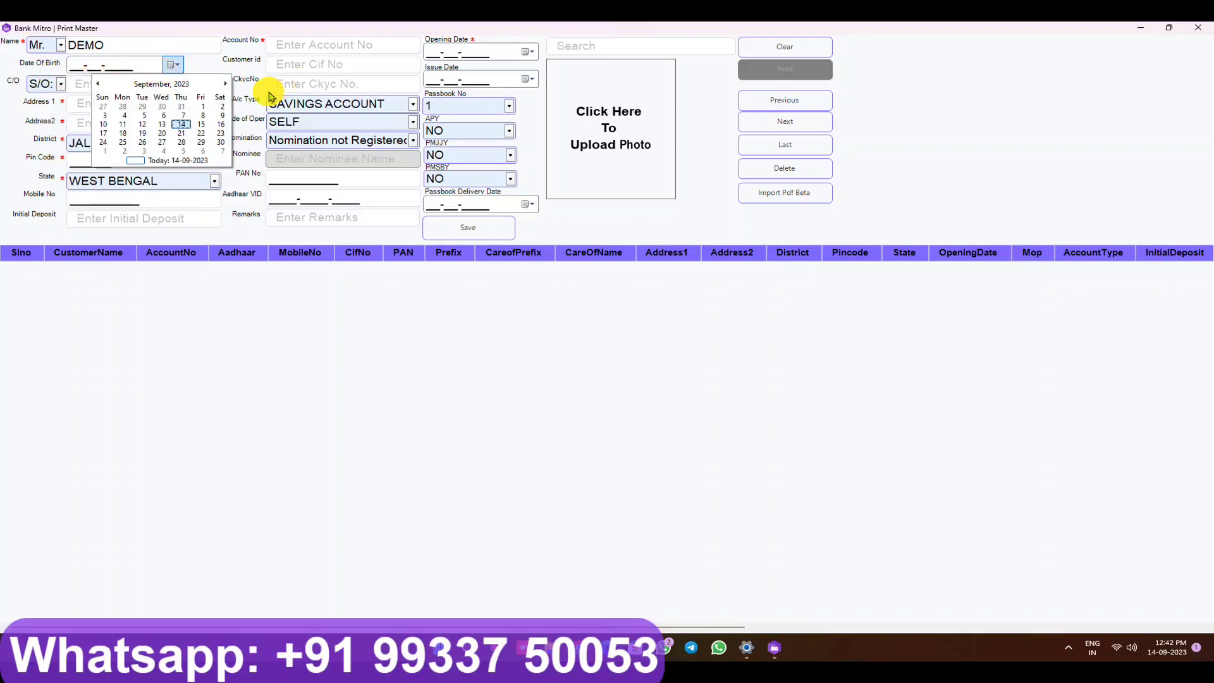
pyautogui.click(163, 84)
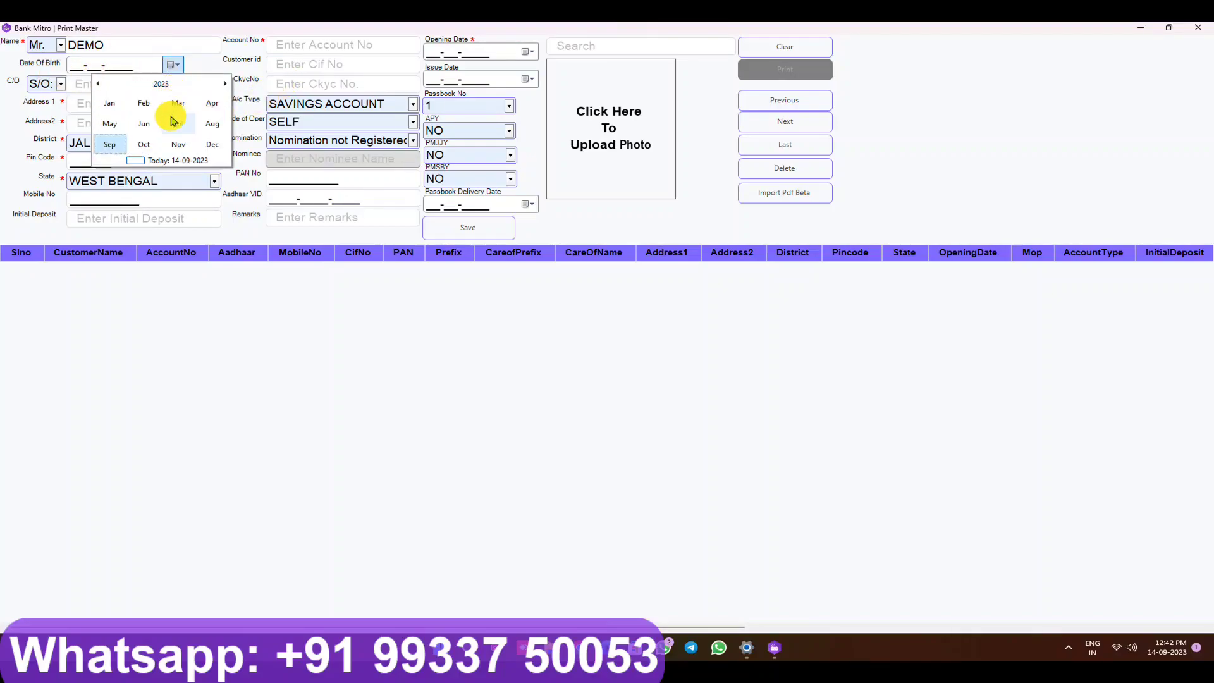
pyautogui.click(175, 122)
pyautogui.click(180, 133)
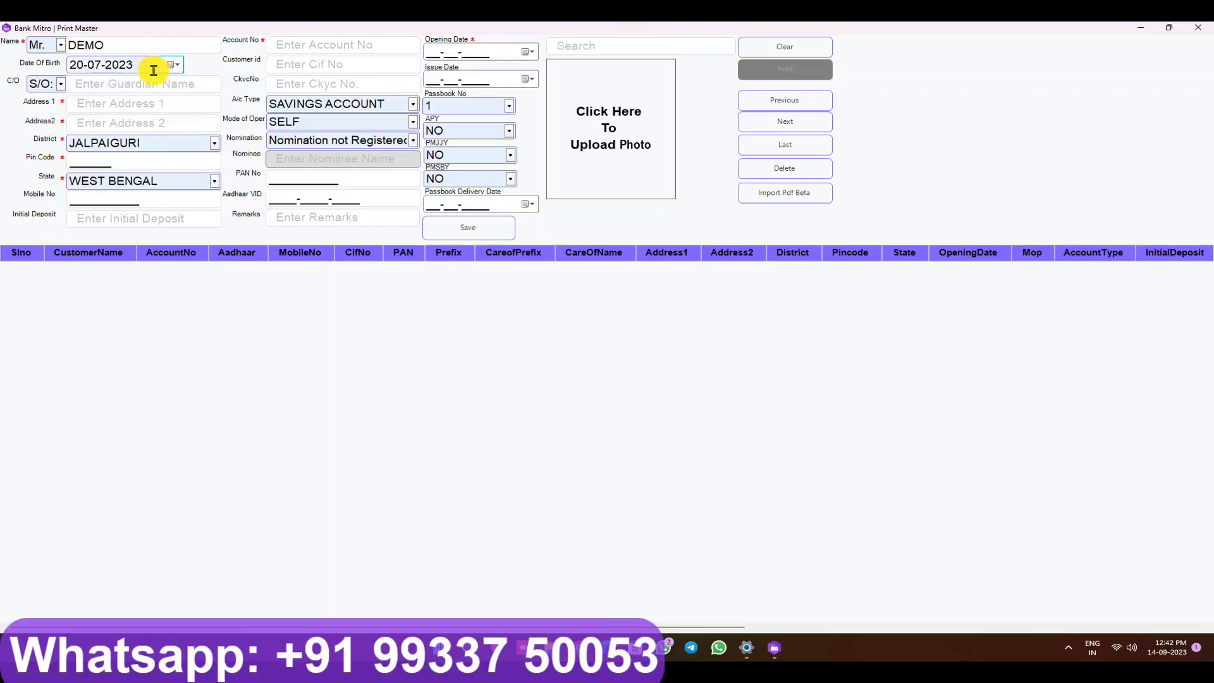
pyautogui.press('BackSpace')
pyautogui.press('BackSpace')
pyautogui.press('BackSpace')
pyautogui.press('BackSpace')
pyautogui.press('BackSpace')
pyautogui.press('BackSpace')
pyautogui.press('BackSpace')
pyautogui.press('BackSpace')
pyautogui.write('01-02-2002')
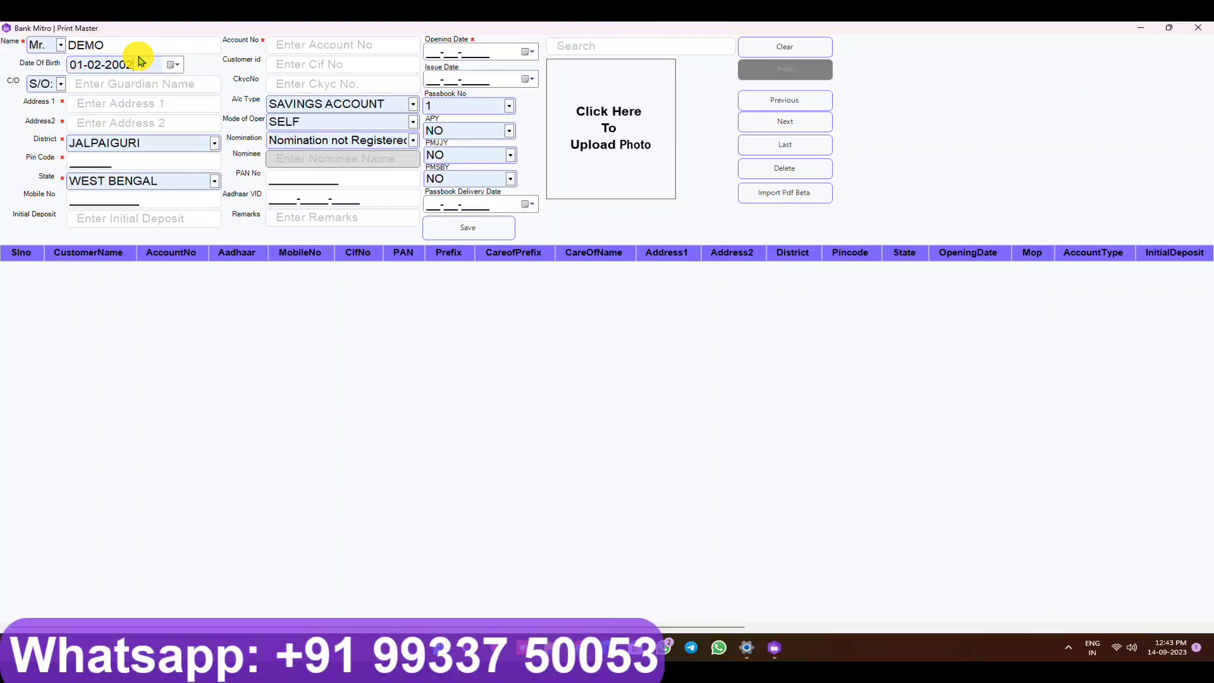
# Step: Enter TEST as care-of and GAIRKATA, BINNAGURI as the two address lines
pyautogui.click(127, 80)
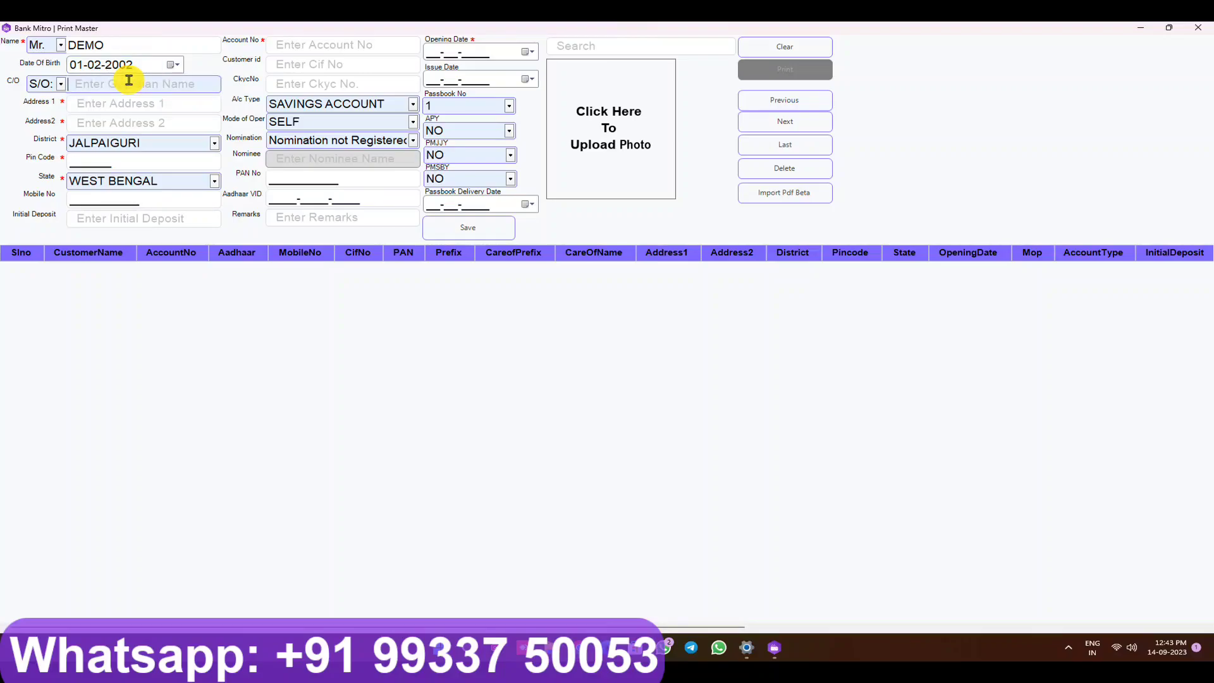
pyautogui.write('TEST')
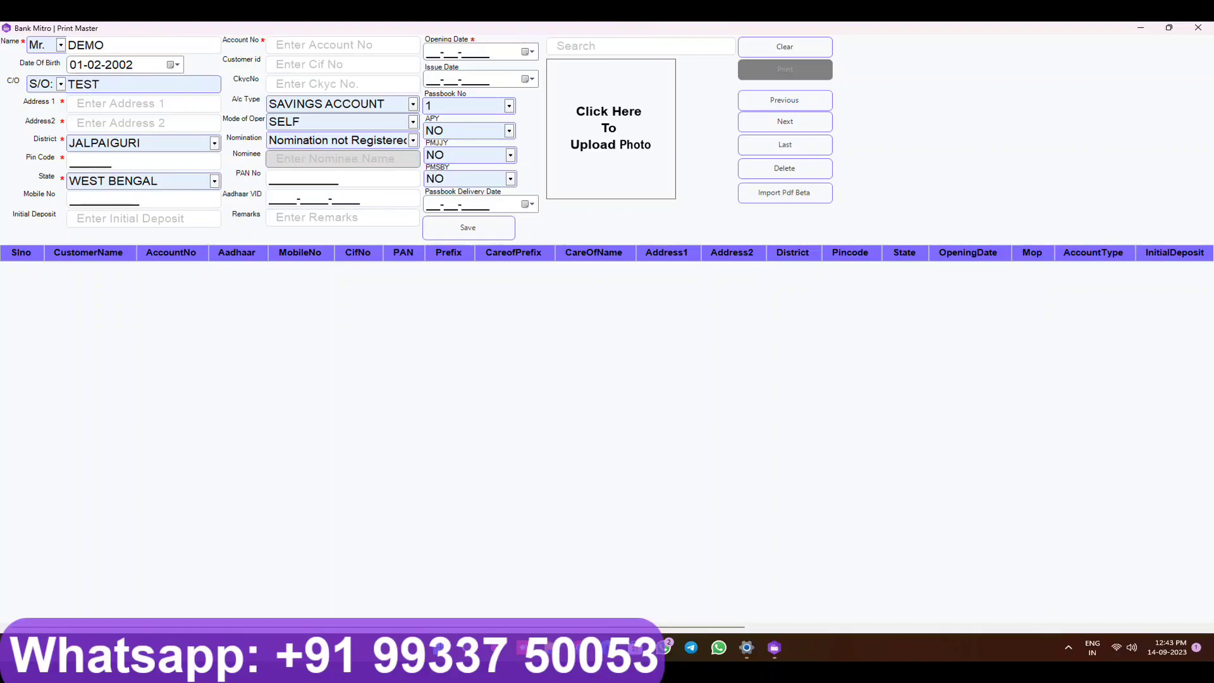
pyautogui.click(122, 101)
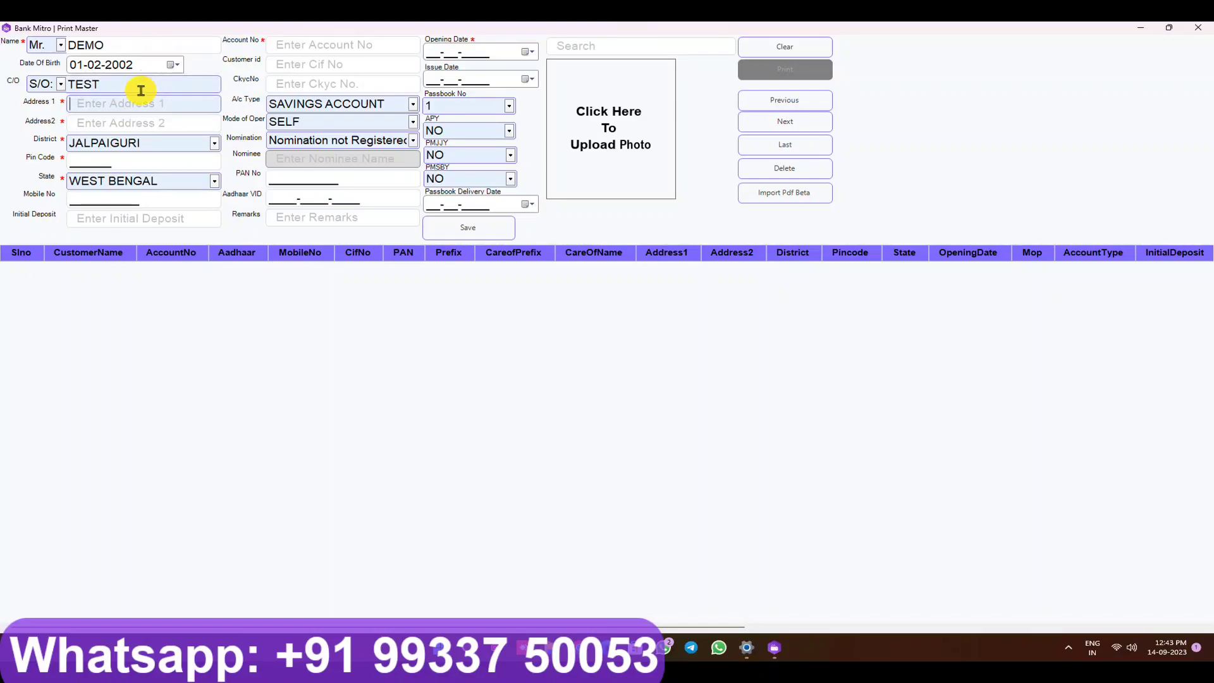
pyautogui.click(125, 106)
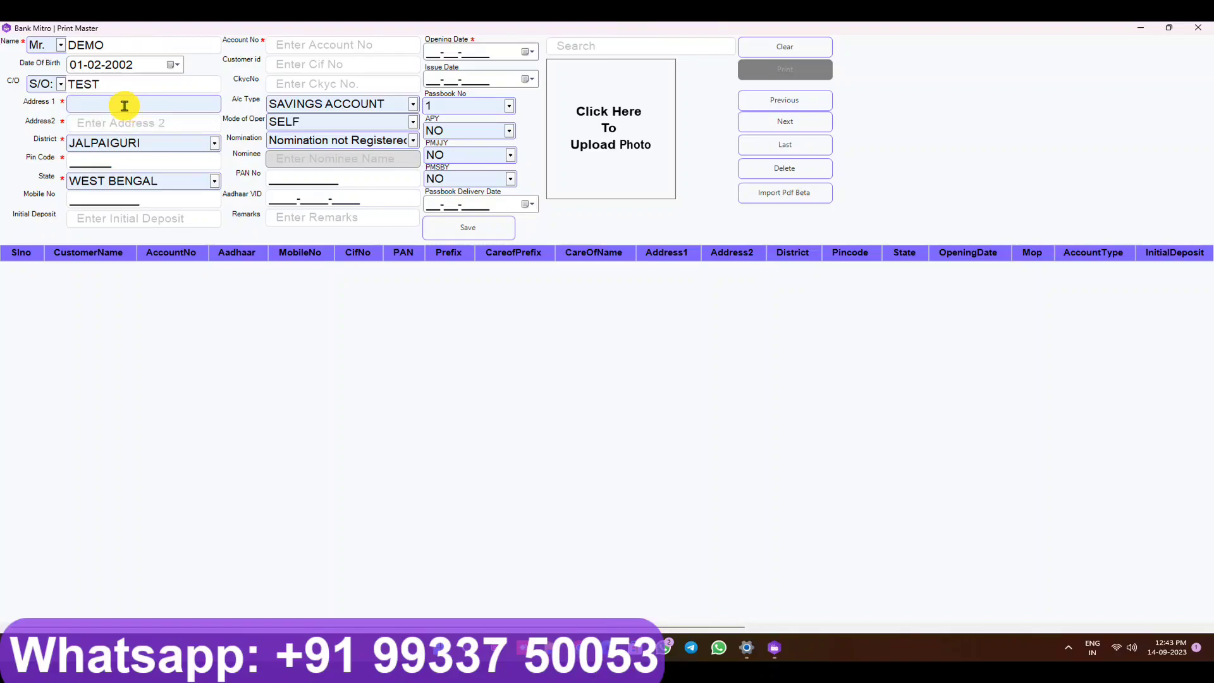
pyautogui.write('G')
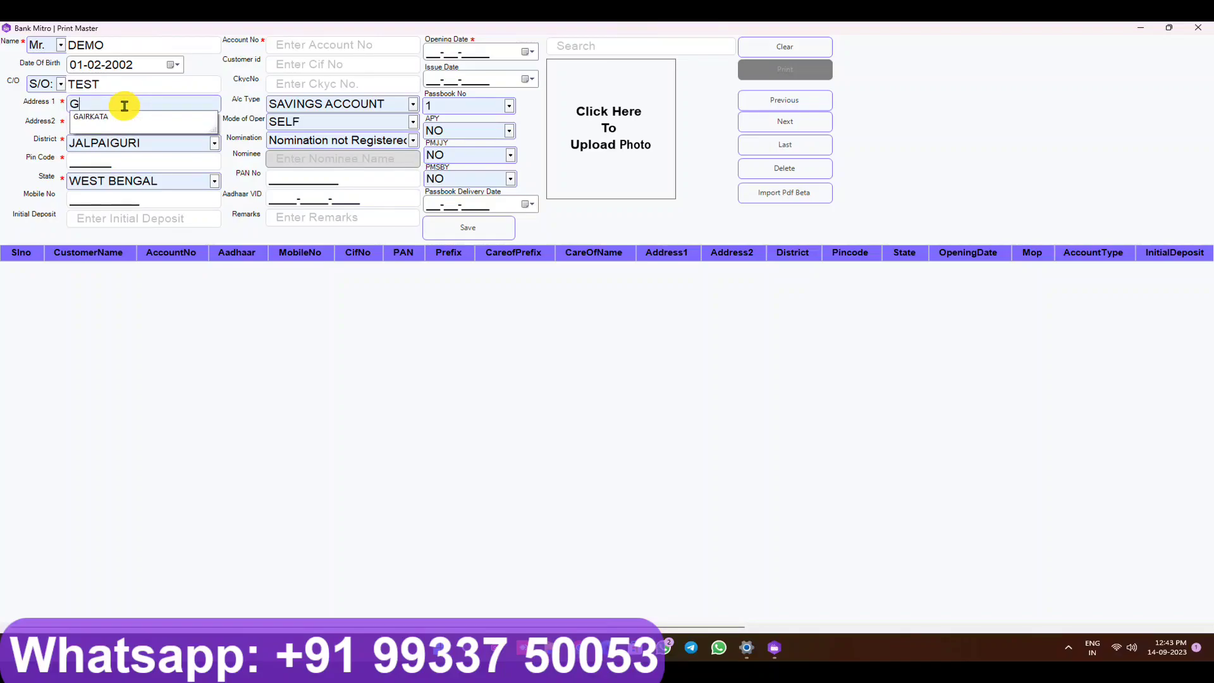
pyautogui.press('Down')
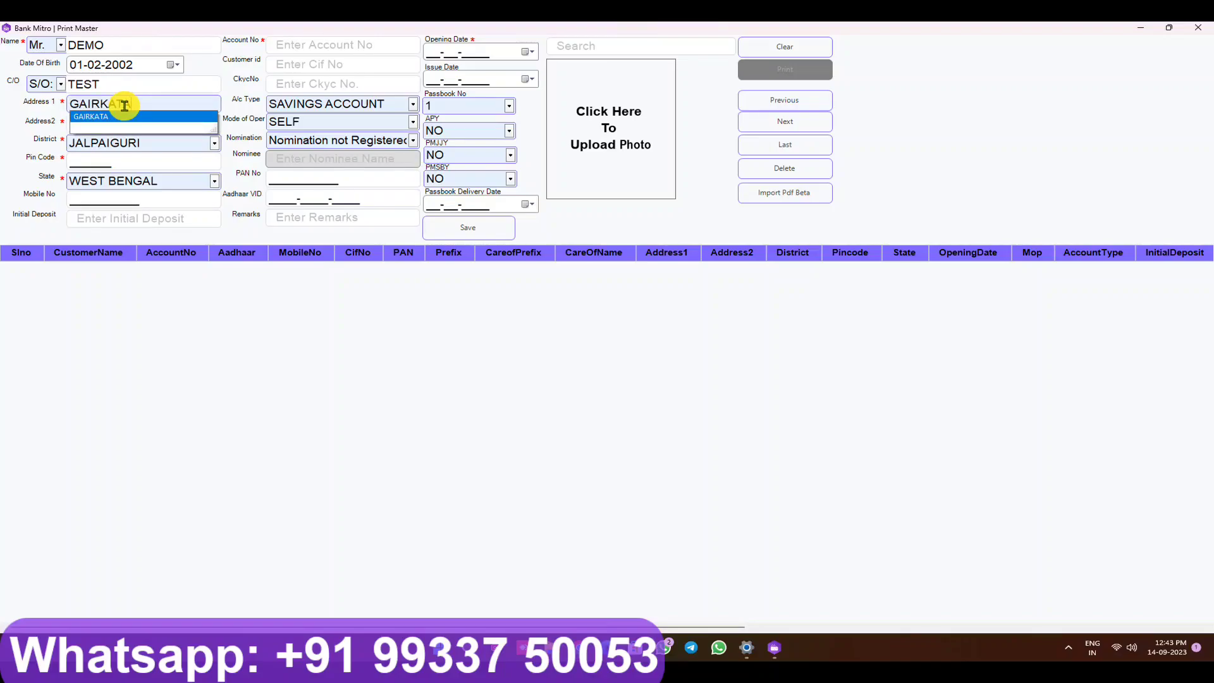
pyautogui.press('Tab')
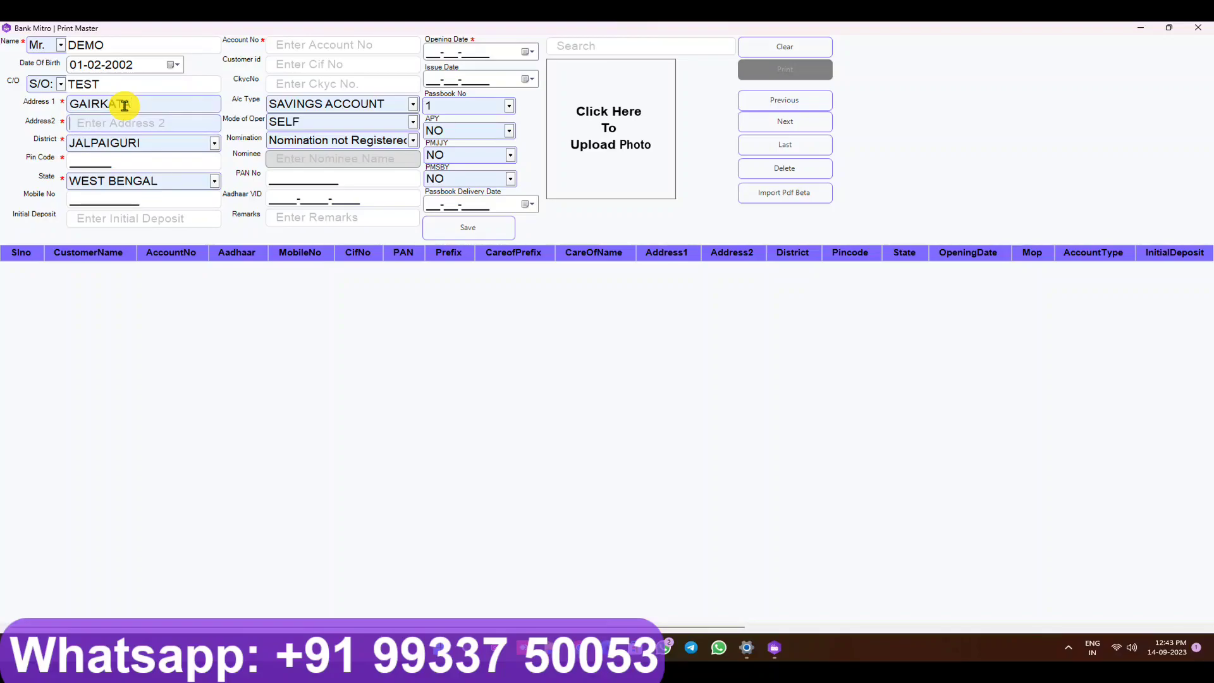
pyautogui.write('BINNAGURI')
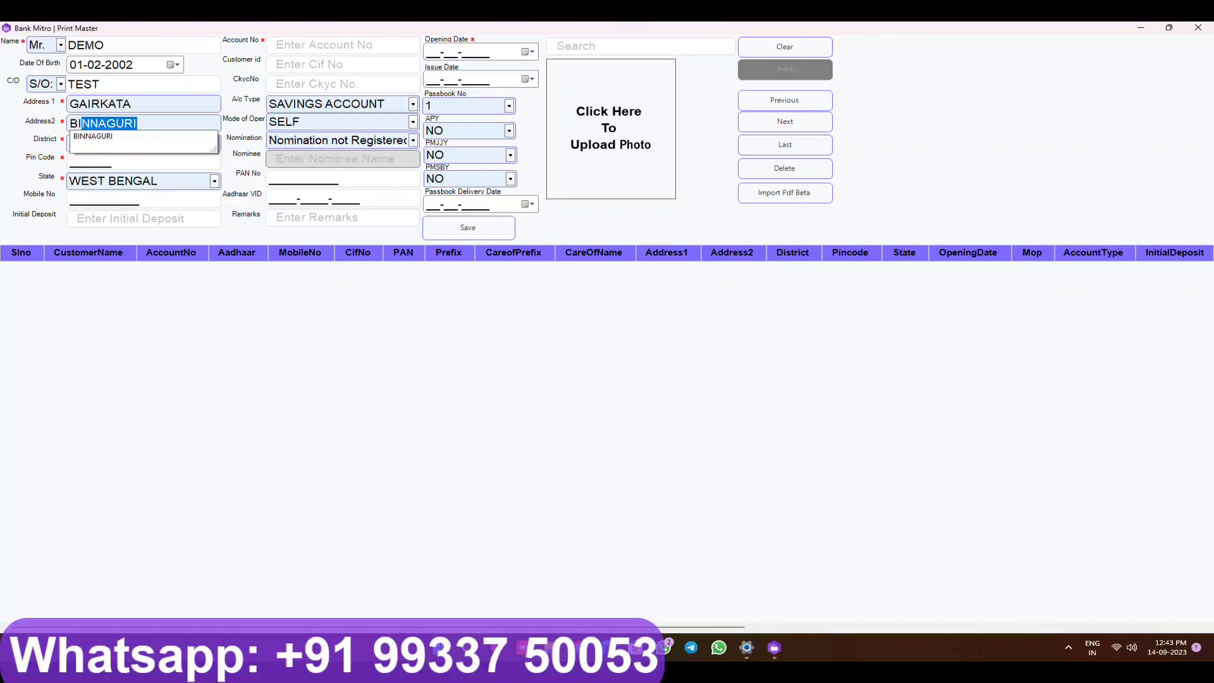
pyautogui.press('Tab')
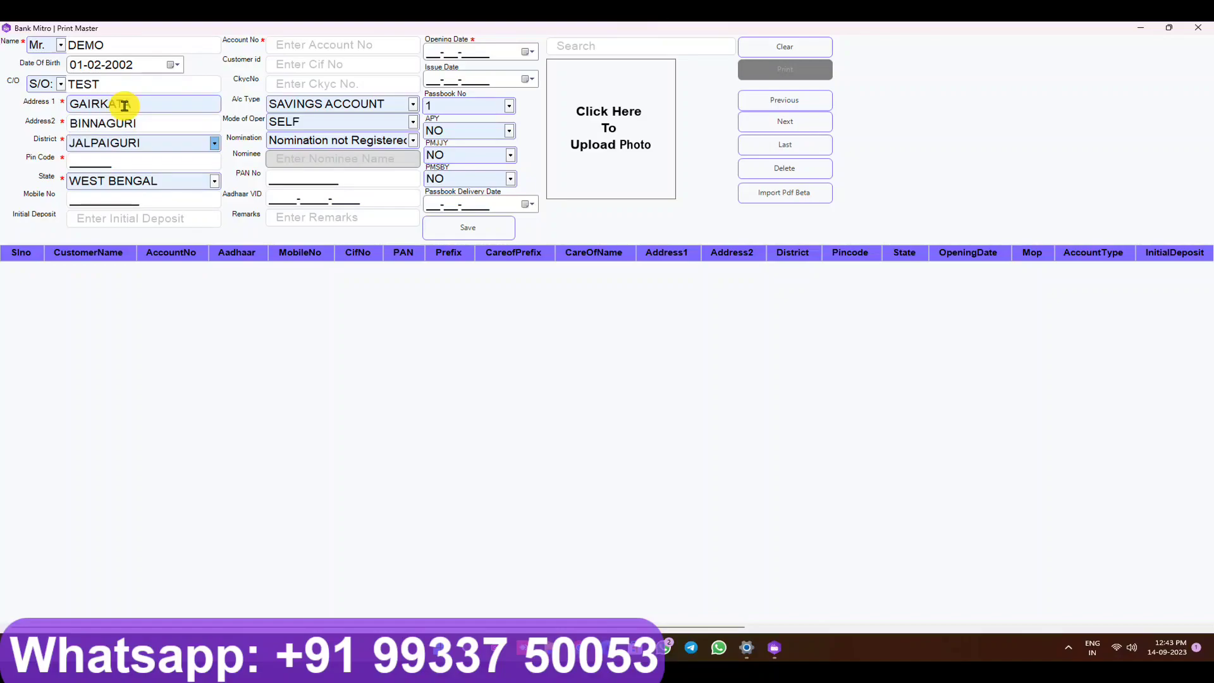
# Step: Enter pin code 735211, keep WEST BENGAL, add the mobile number and initial deposit 100
pyautogui.click(88, 158)
pyautogui.write('735211')
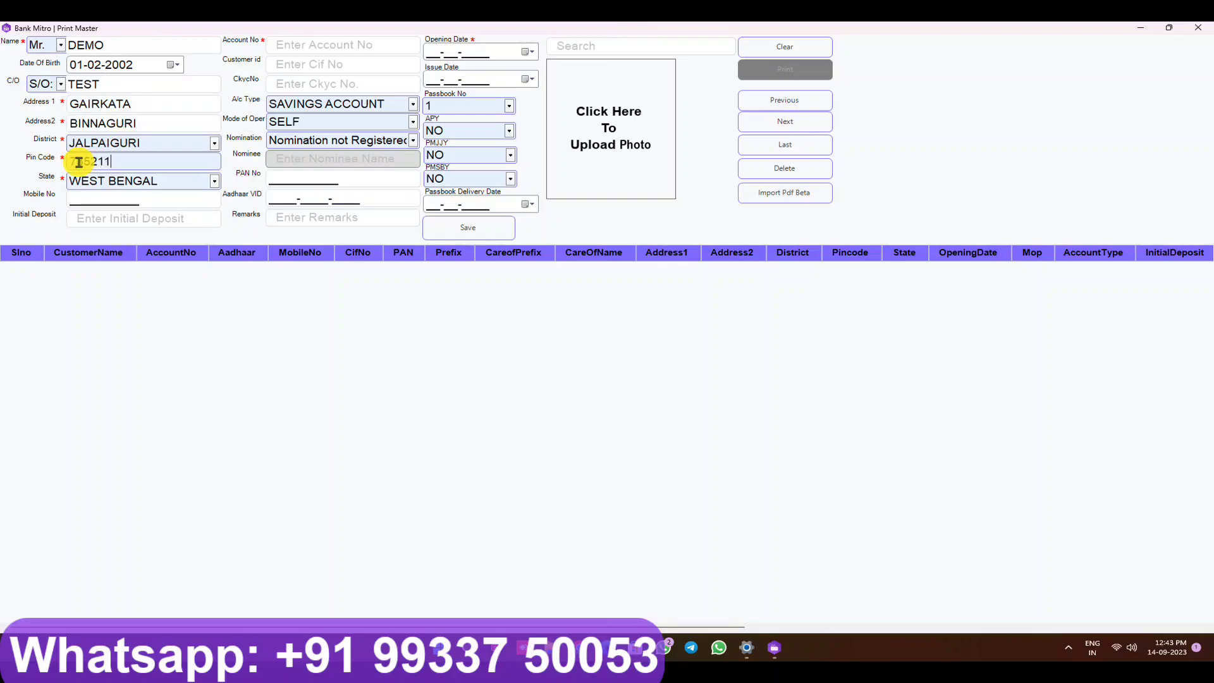
pyautogui.click(215, 184)
pyautogui.click(216, 184)
pyautogui.click(100, 203)
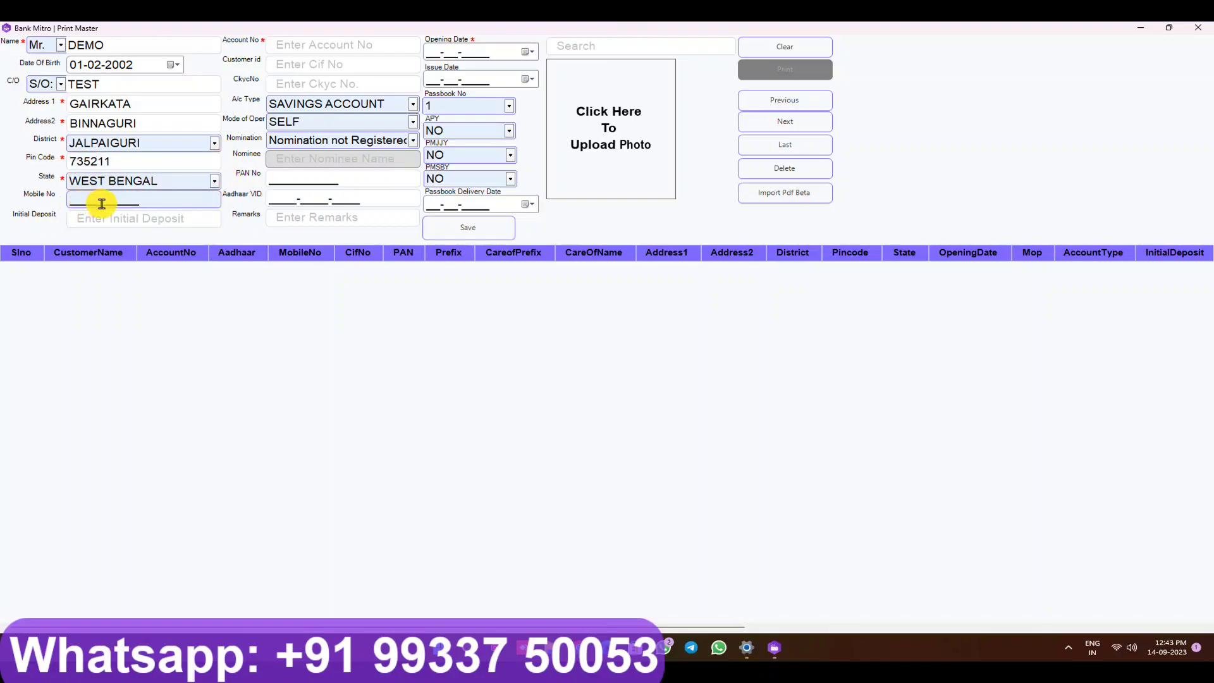
pyautogui.write('9000000000')
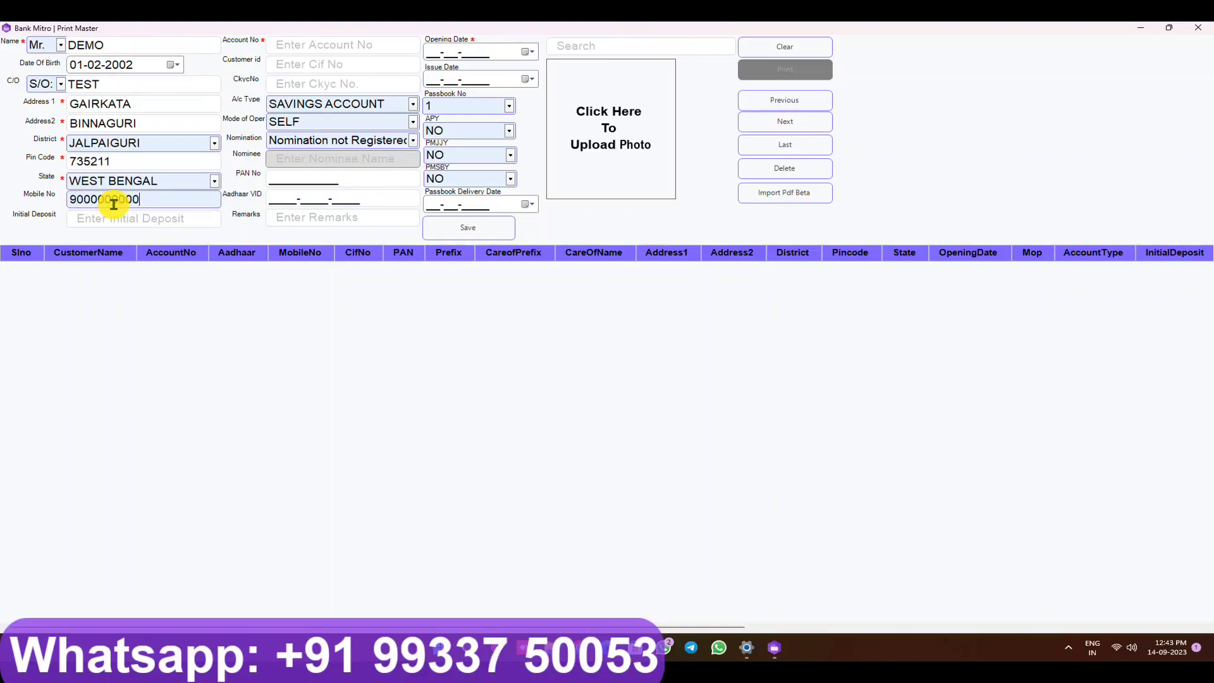
pyautogui.press('Tab')
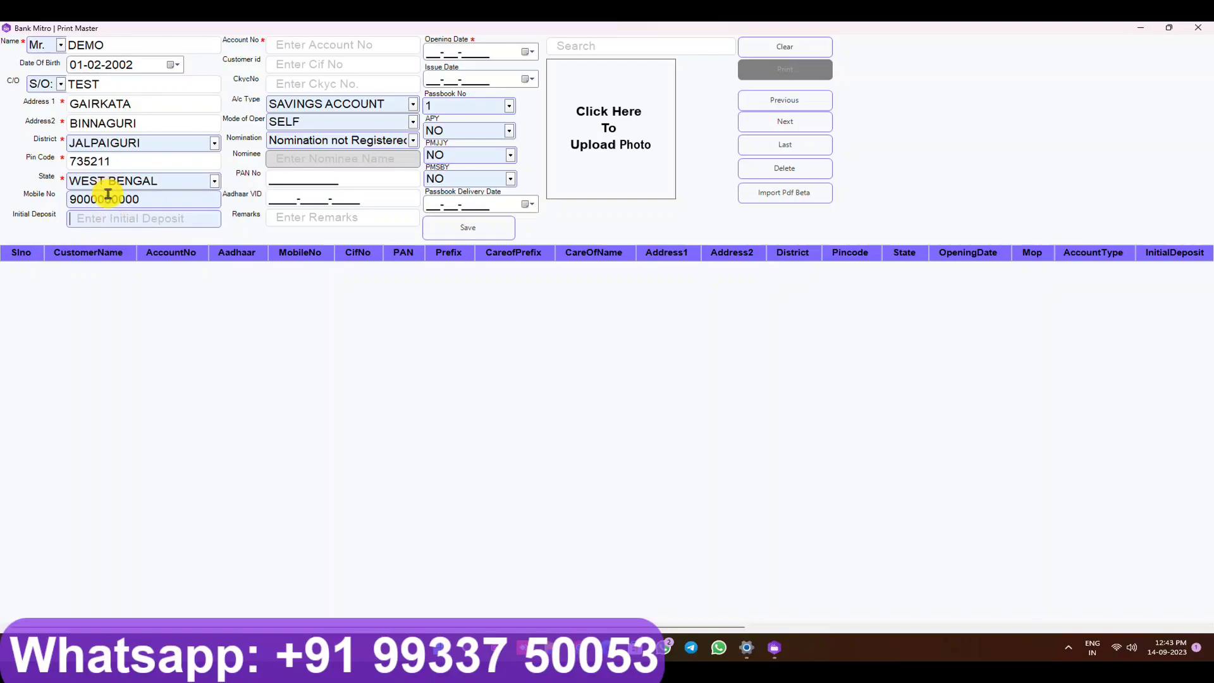
pyautogui.write('100')
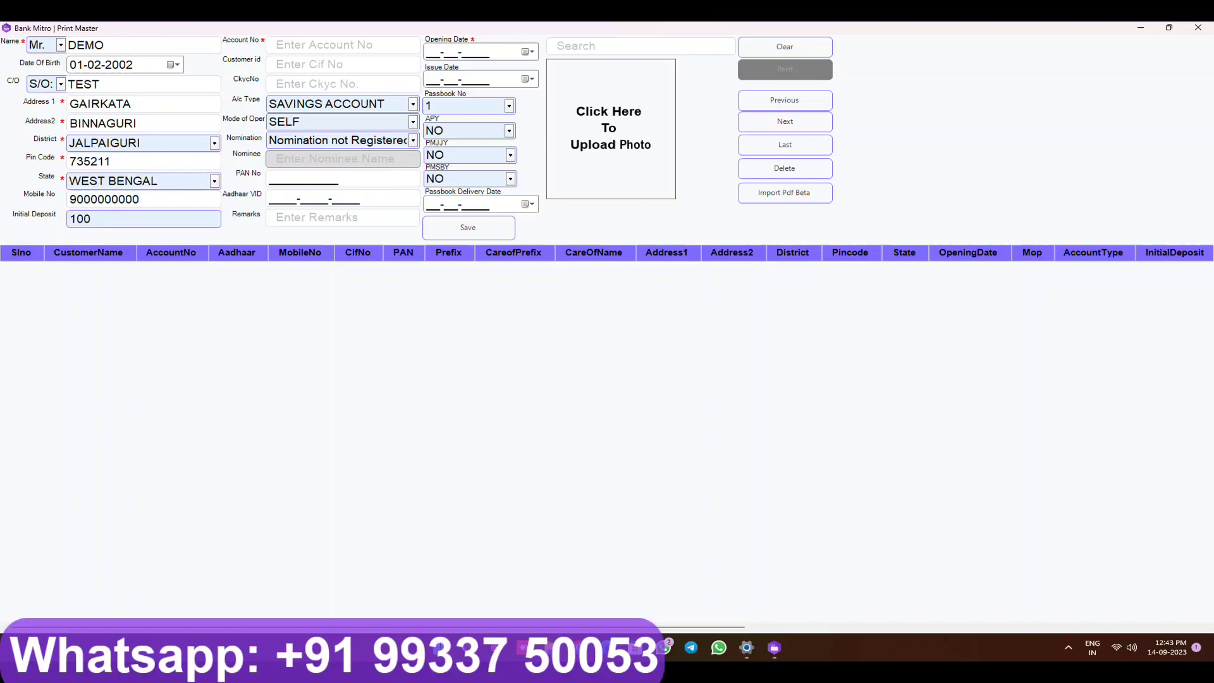
# Step: Fill in the customer's account number and customer ID
pyautogui.click(341, 45)
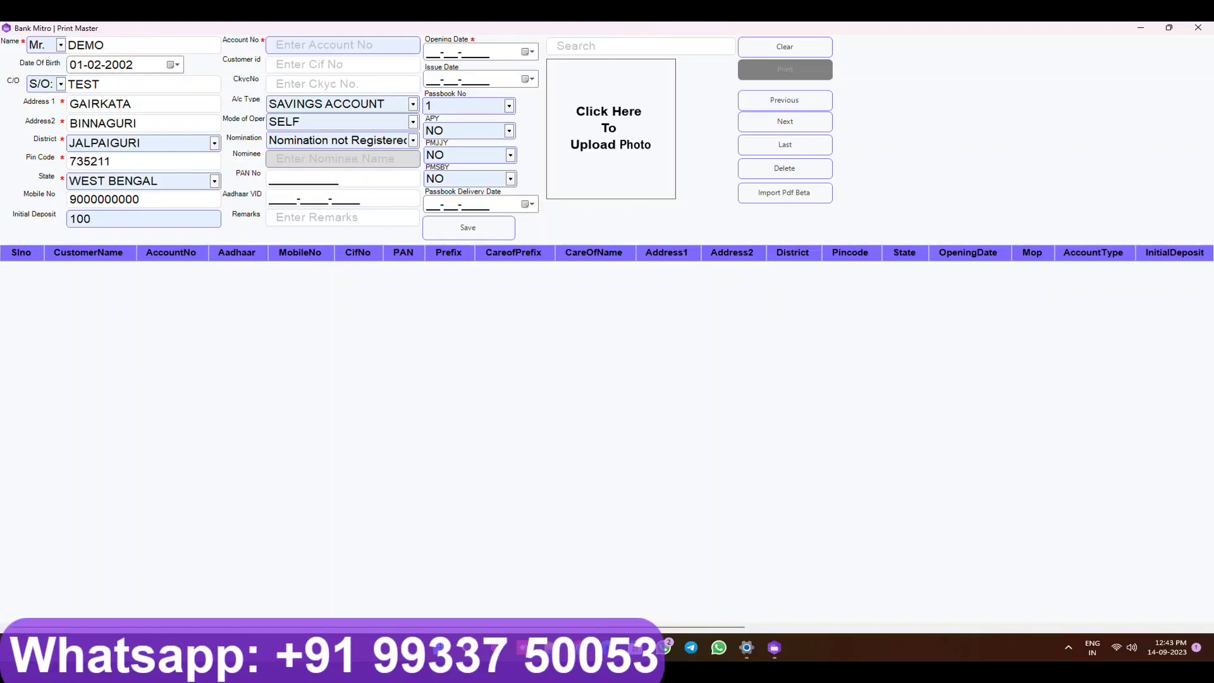
pyautogui.write('00000000000')
pyautogui.click(342, 65)
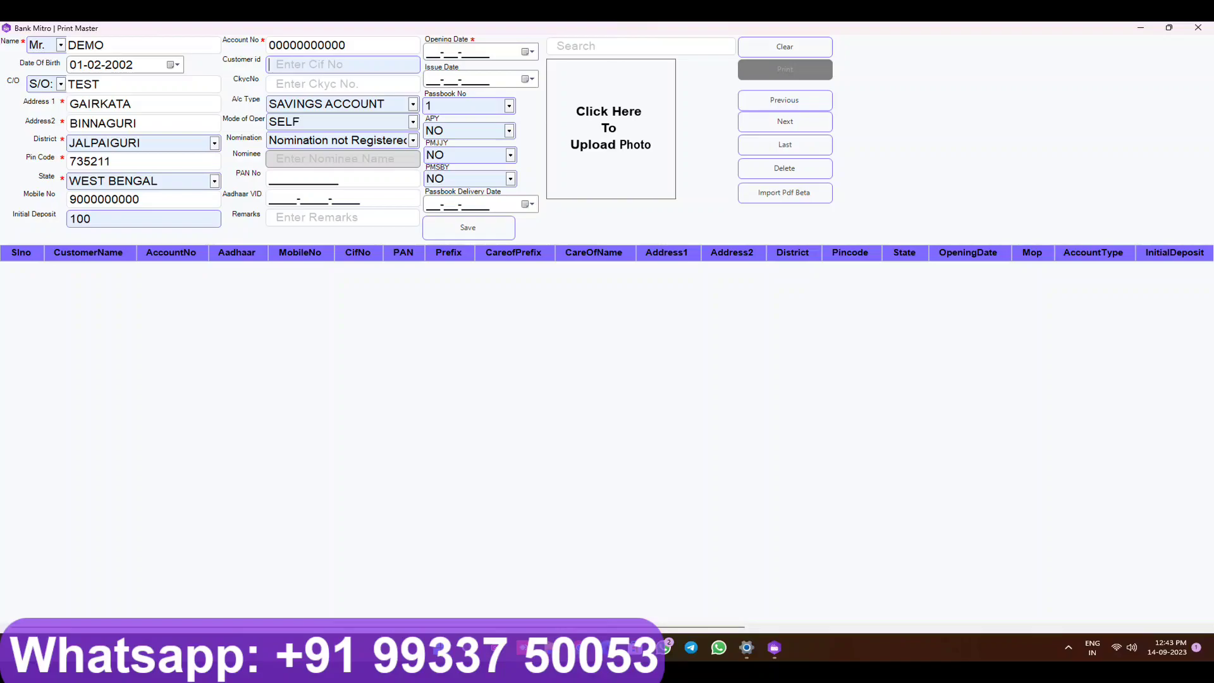
pyautogui.write('111111111111')
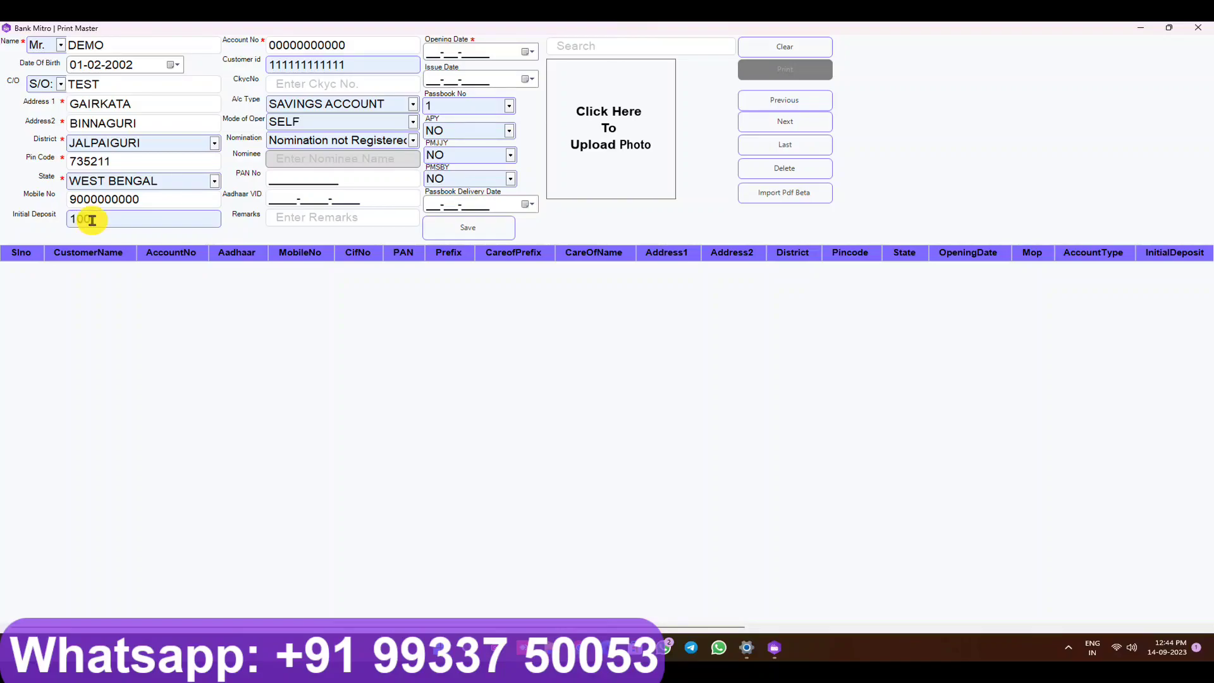
pyautogui.press('Tab')
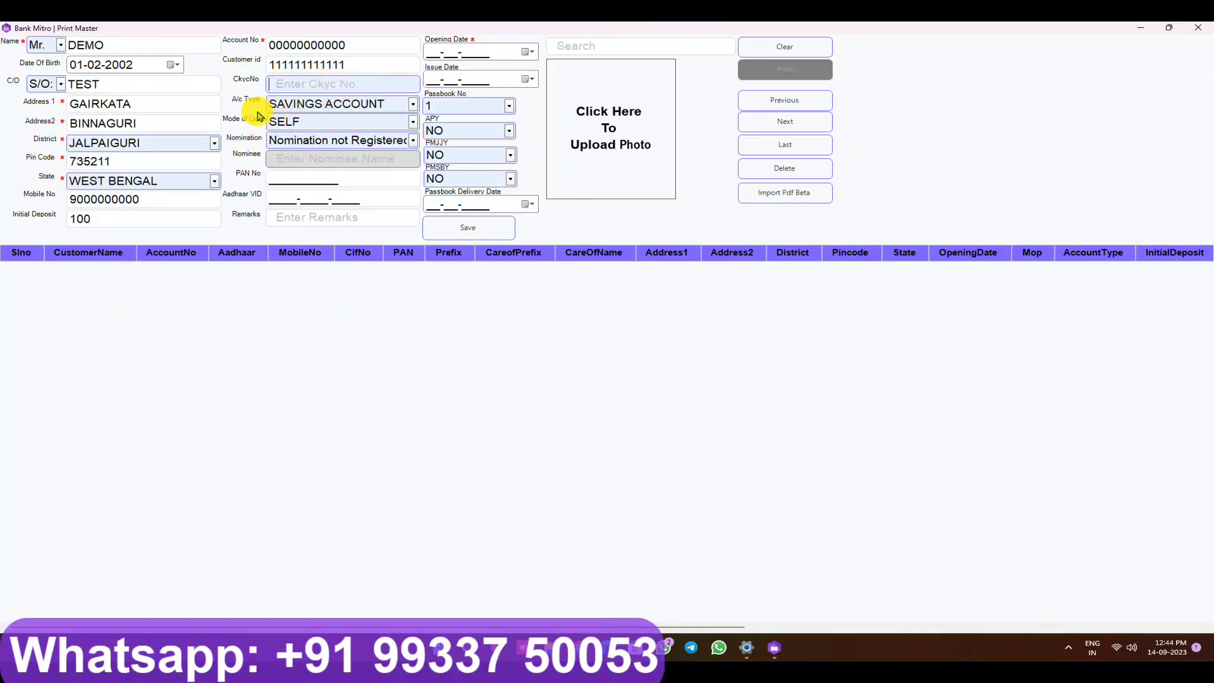
# Step: Keep SAVINGS ACCOUNT as the account type and SELF as the mode of operation
pyautogui.click(414, 107)
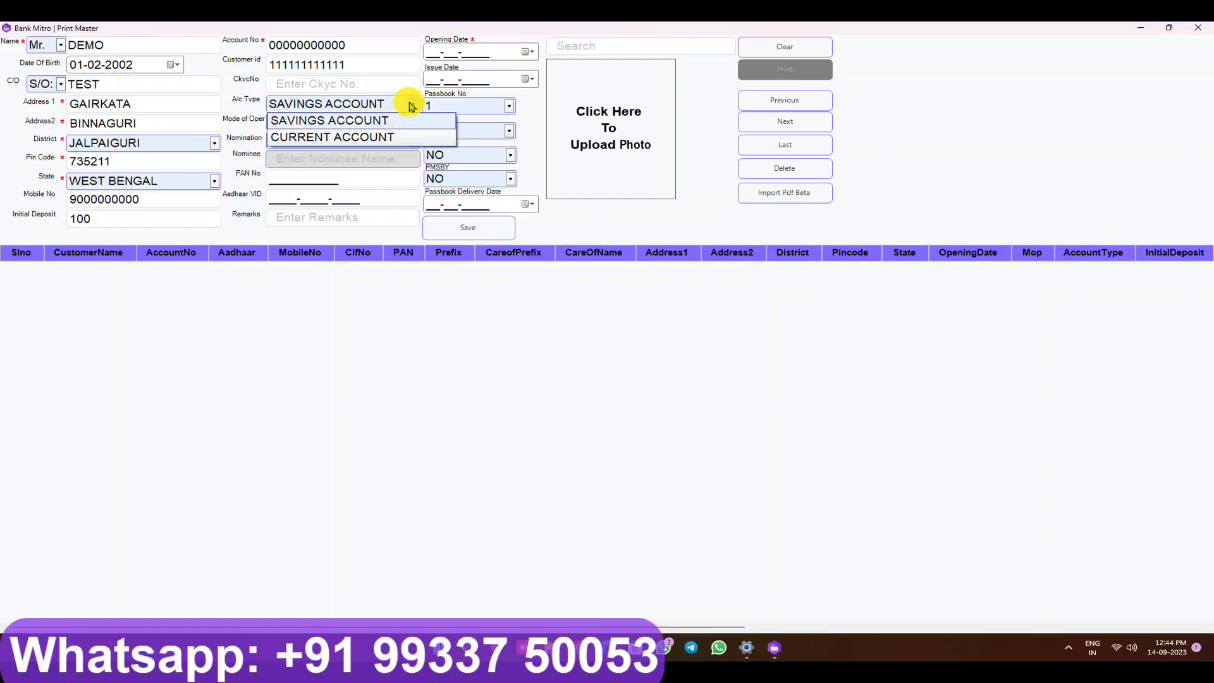
pyautogui.click(412, 107)
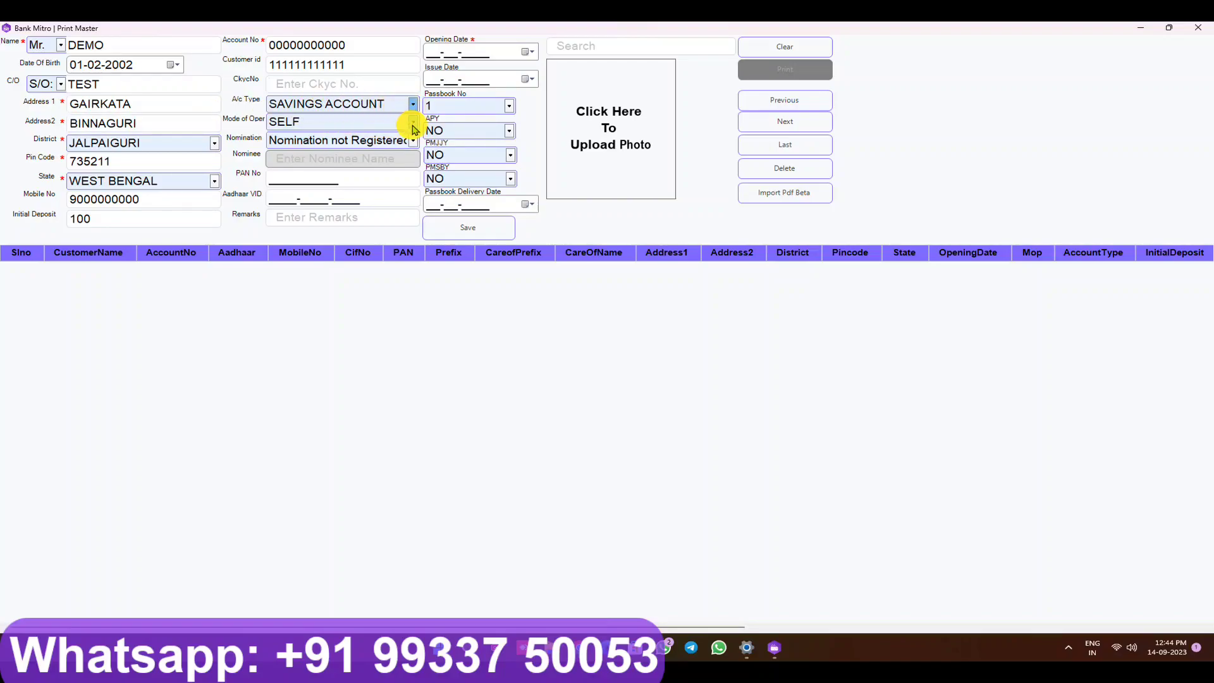
pyautogui.click(412, 124)
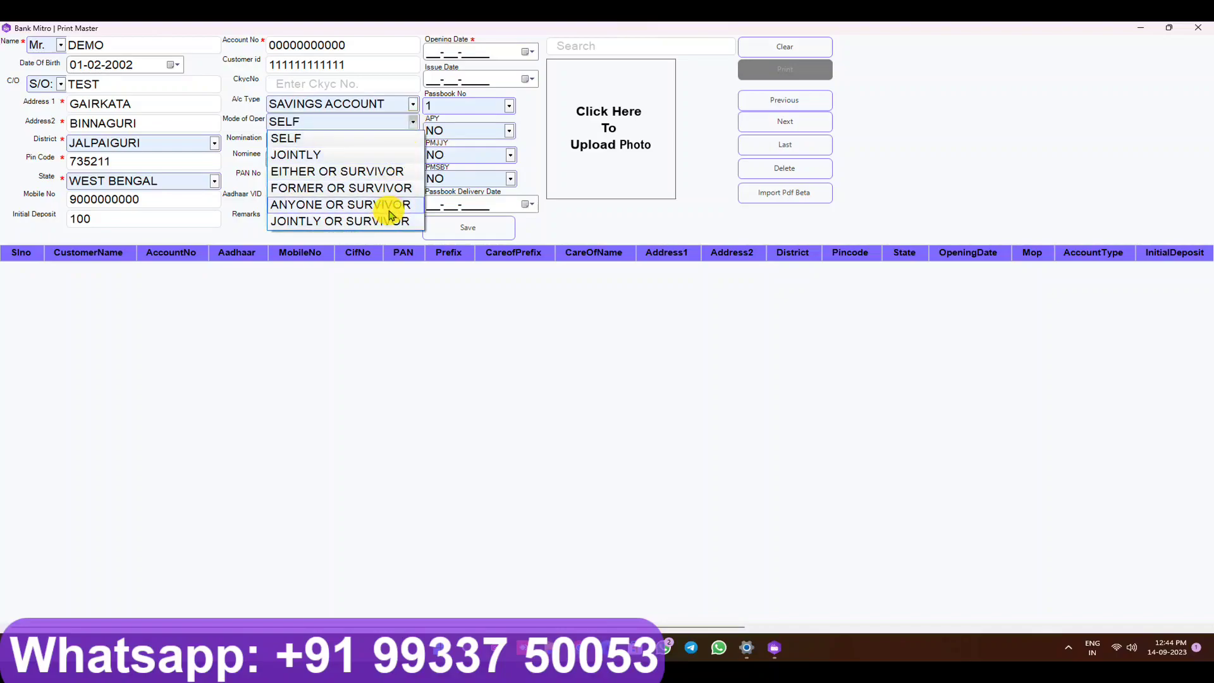
pyautogui.click(414, 123)
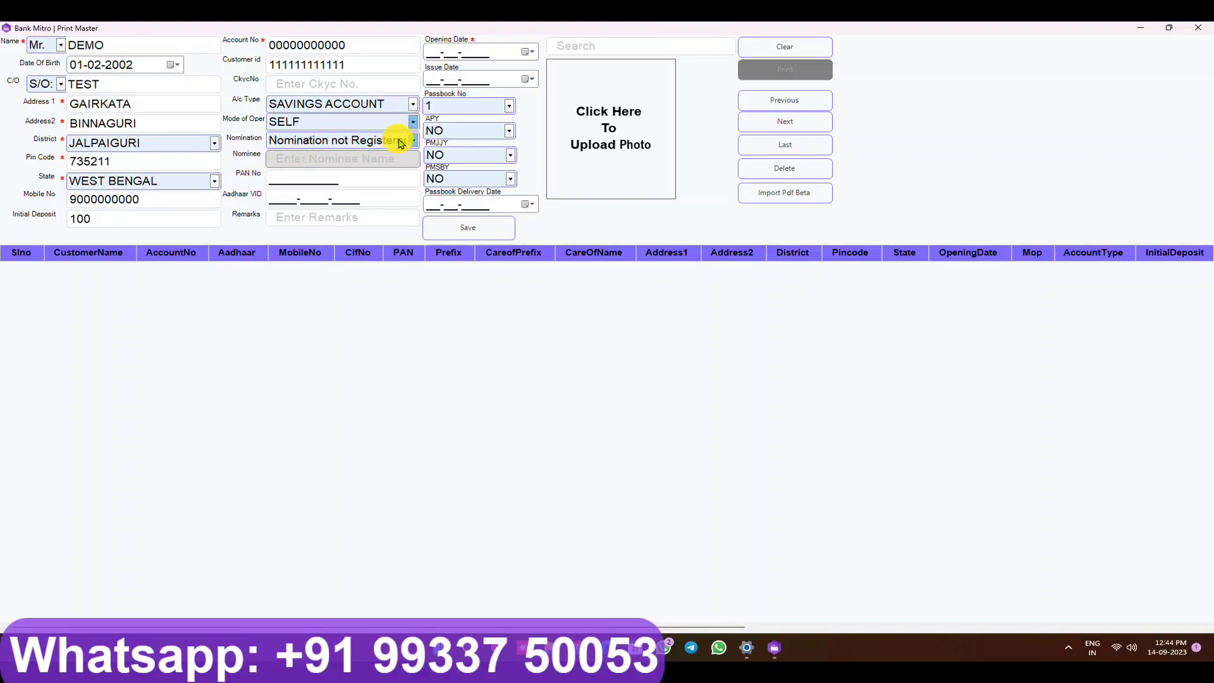
# Step: Switch nomination to Registered and back to 'Nomination not Registered', then start the PAN number entry
pyautogui.click(416, 140)
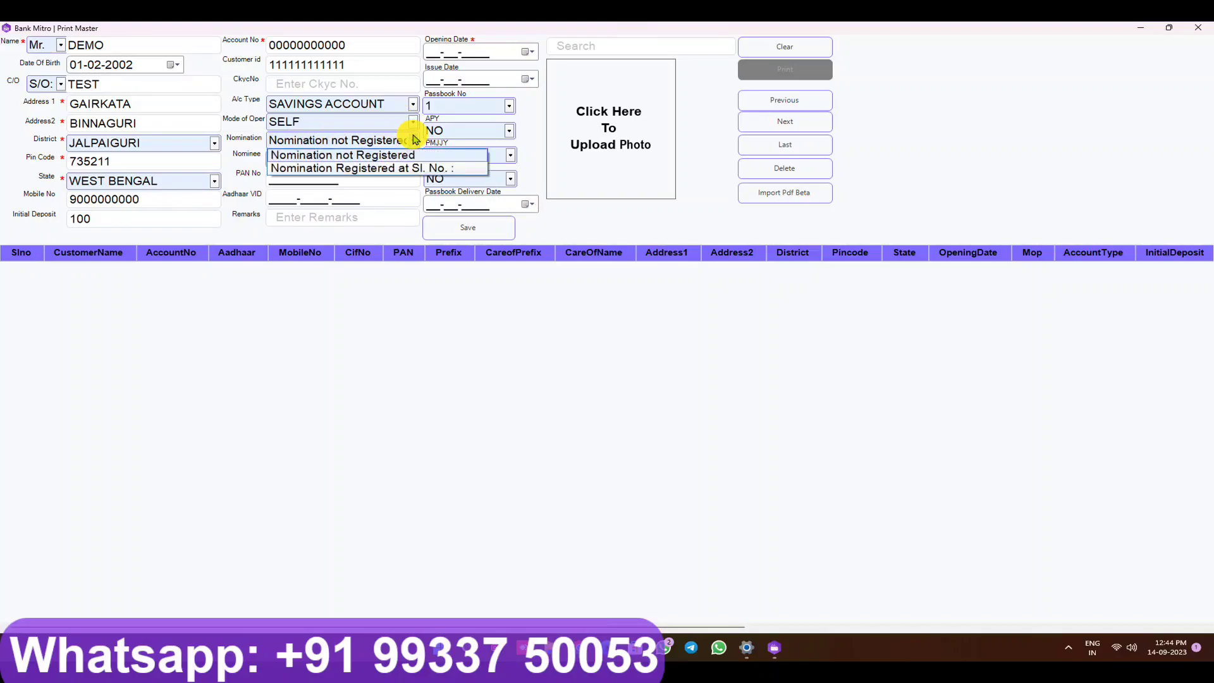
pyautogui.click(413, 137)
pyautogui.click(409, 134)
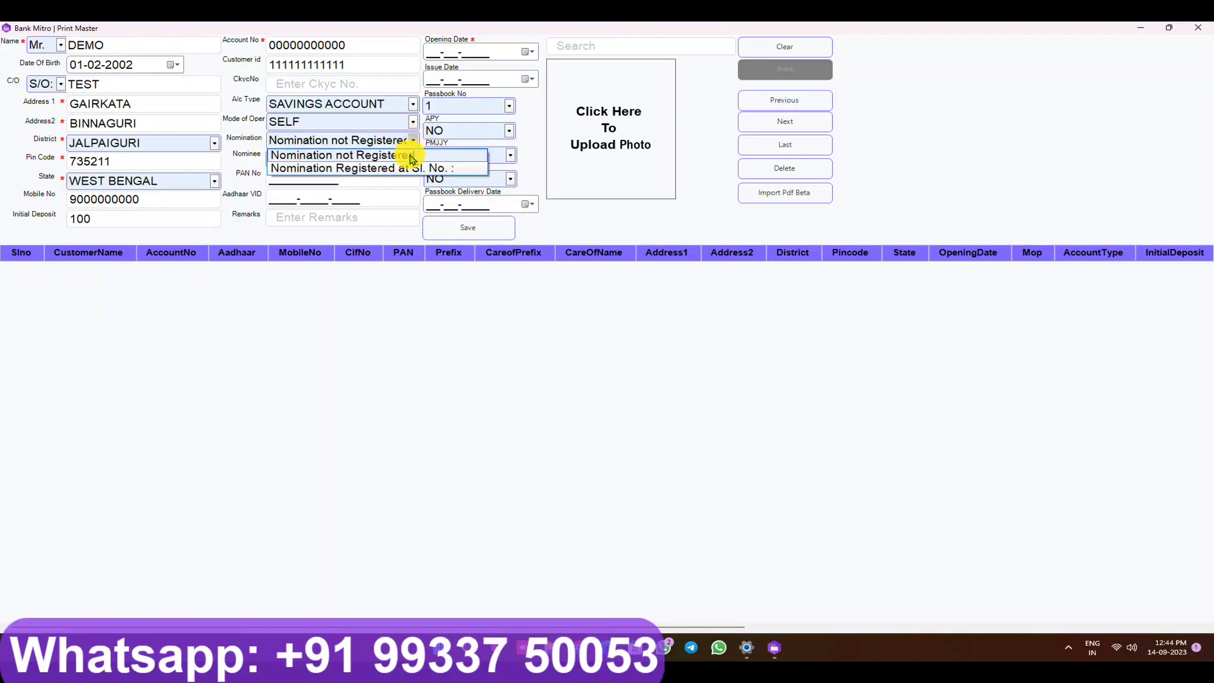
pyautogui.click(405, 169)
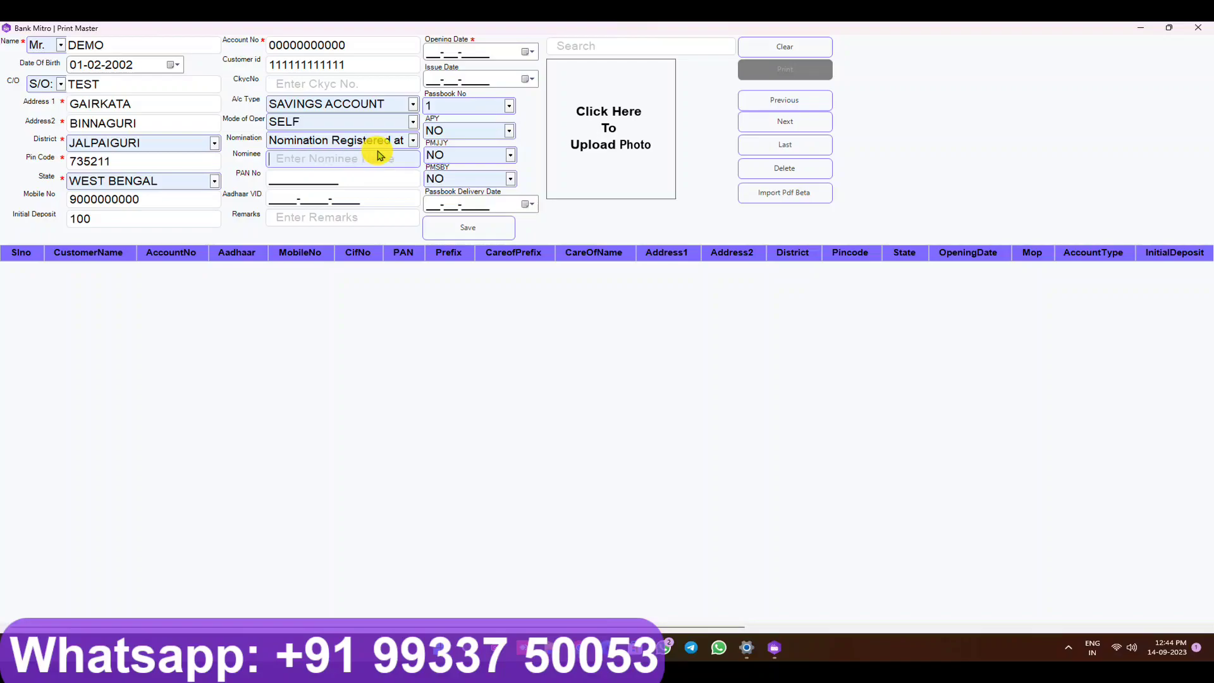
pyautogui.click(408, 138)
pyautogui.click(400, 154)
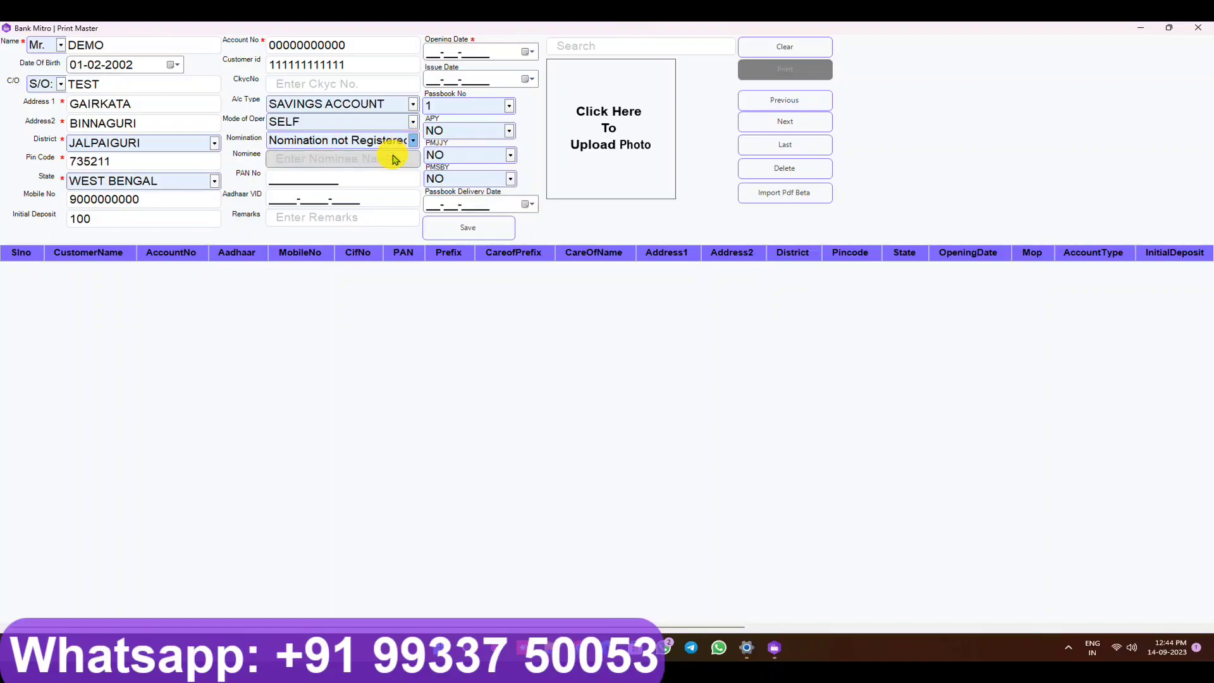
pyautogui.click(280, 176)
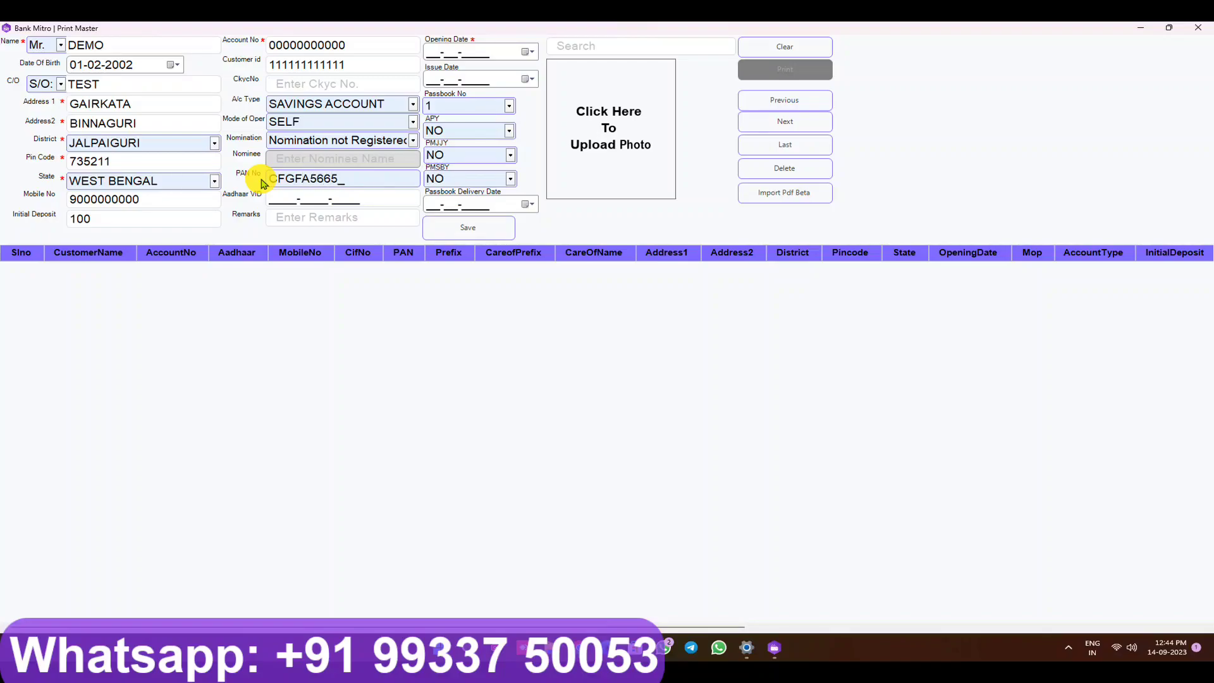
# Step: Fill PAN and Aadhaar VID, with opening date 02-02-2023 and issue date 03-03-2023
pyautogui.press('Tab')
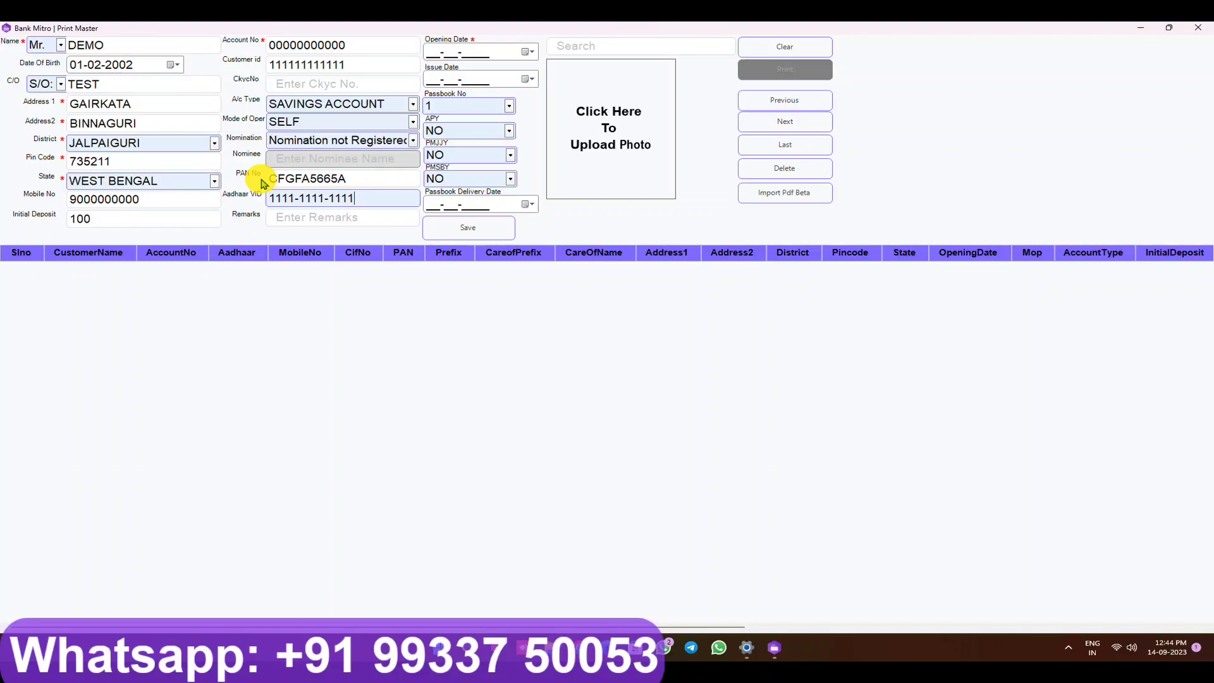
pyautogui.press('Tab')
pyautogui.press('Tab')
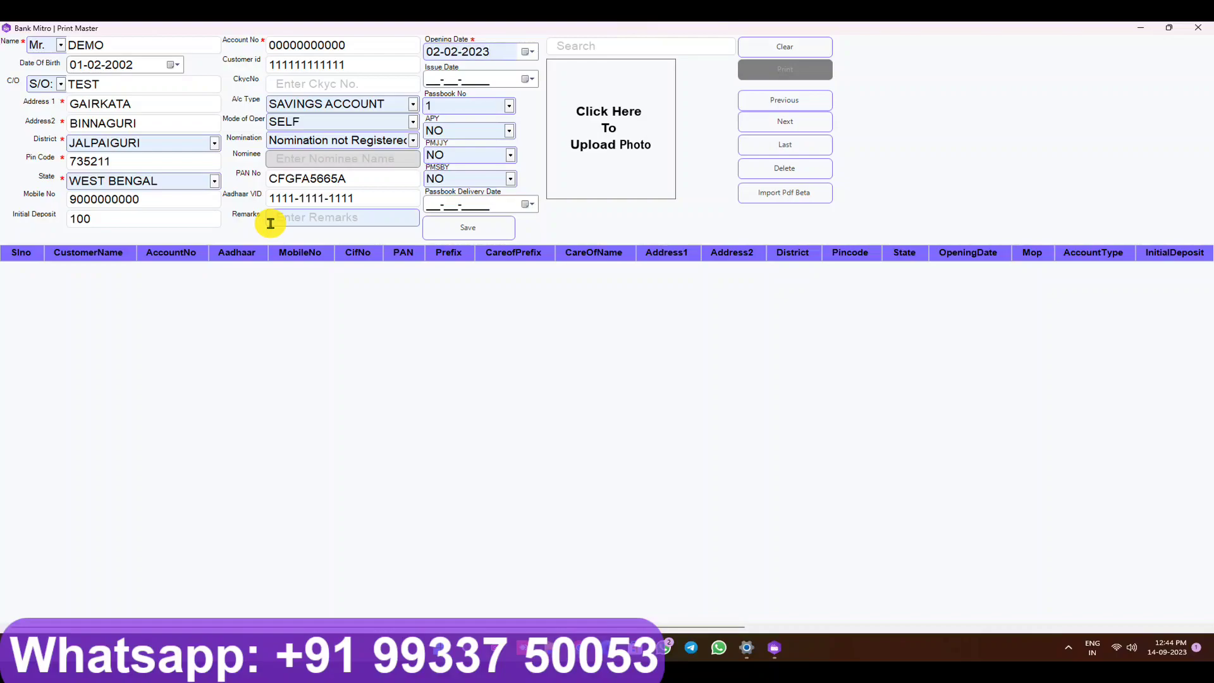
pyautogui.press('Tab')
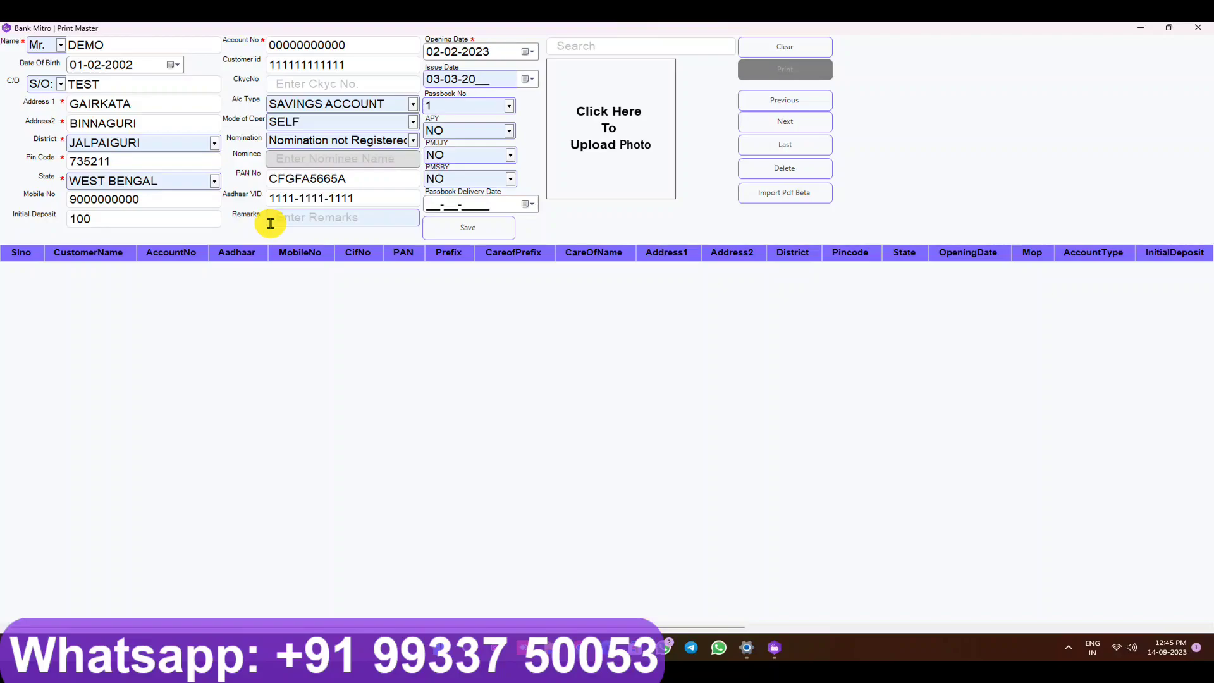
# Step: Set APY, PMJJY and PMSBY all to YES
pyautogui.click(509, 131)
pyautogui.click(503, 158)
pyautogui.click(509, 155)
pyautogui.click(496, 183)
pyautogui.click(508, 180)
pyautogui.click(495, 203)
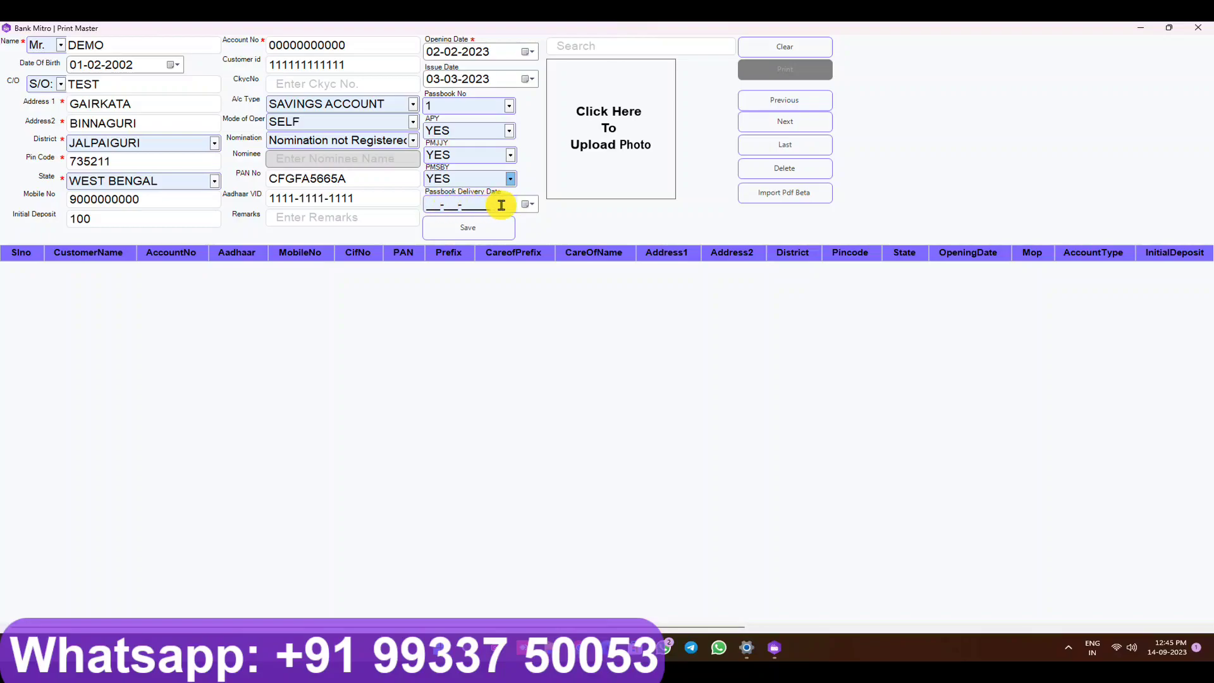
# Step: Set the passbook delivery date to 06-09-2023 and begin the photo upload
pyautogui.click(528, 203)
pyautogui.click(517, 255)
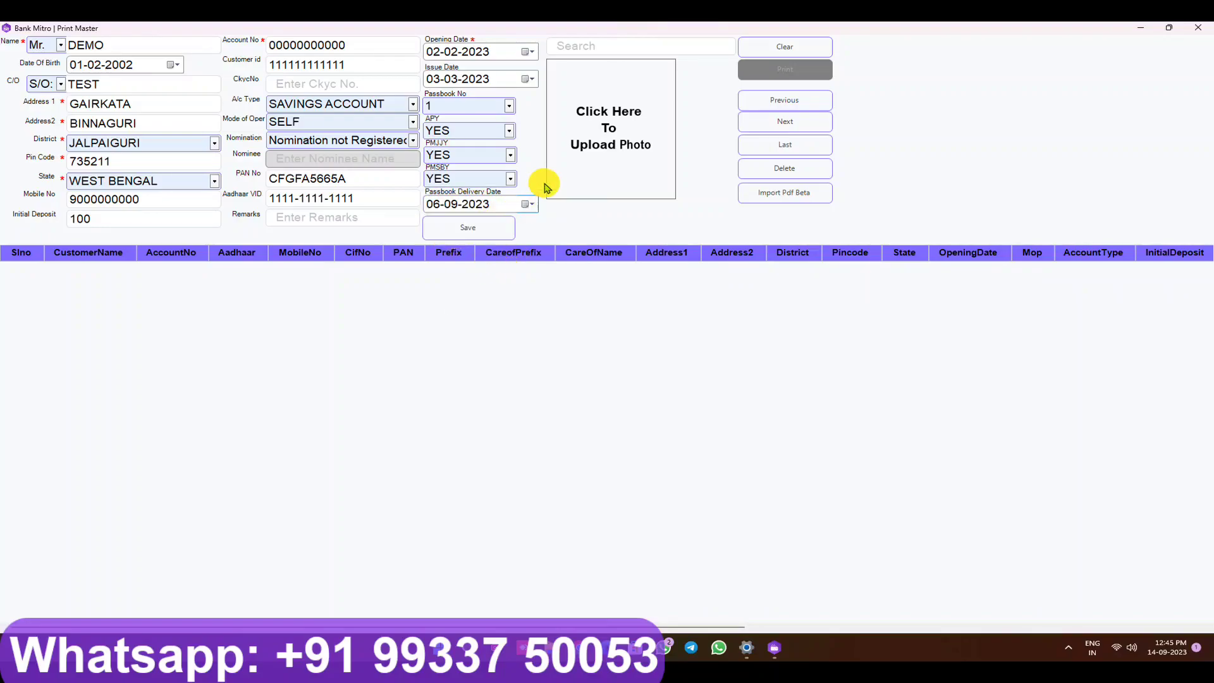
pyautogui.click(617, 140)
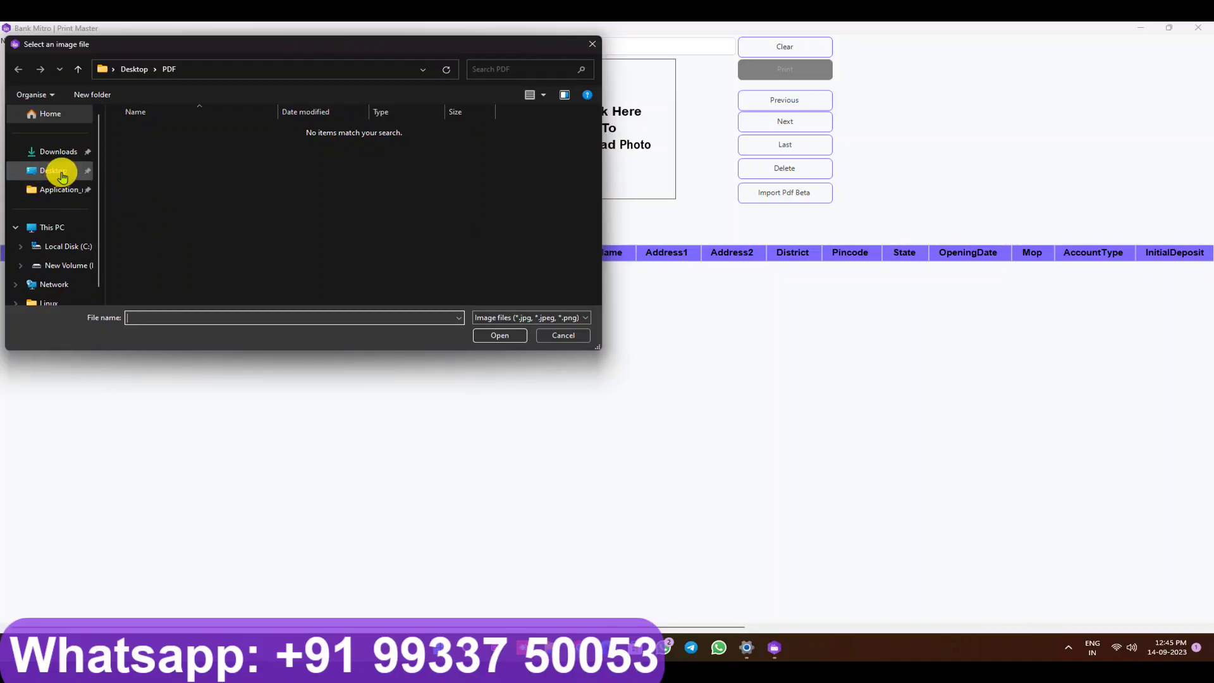
# Step: Attach the cartoon image from the Desktop as the customer photo
pyautogui.click(60, 171)
pyautogui.click(414, 155)
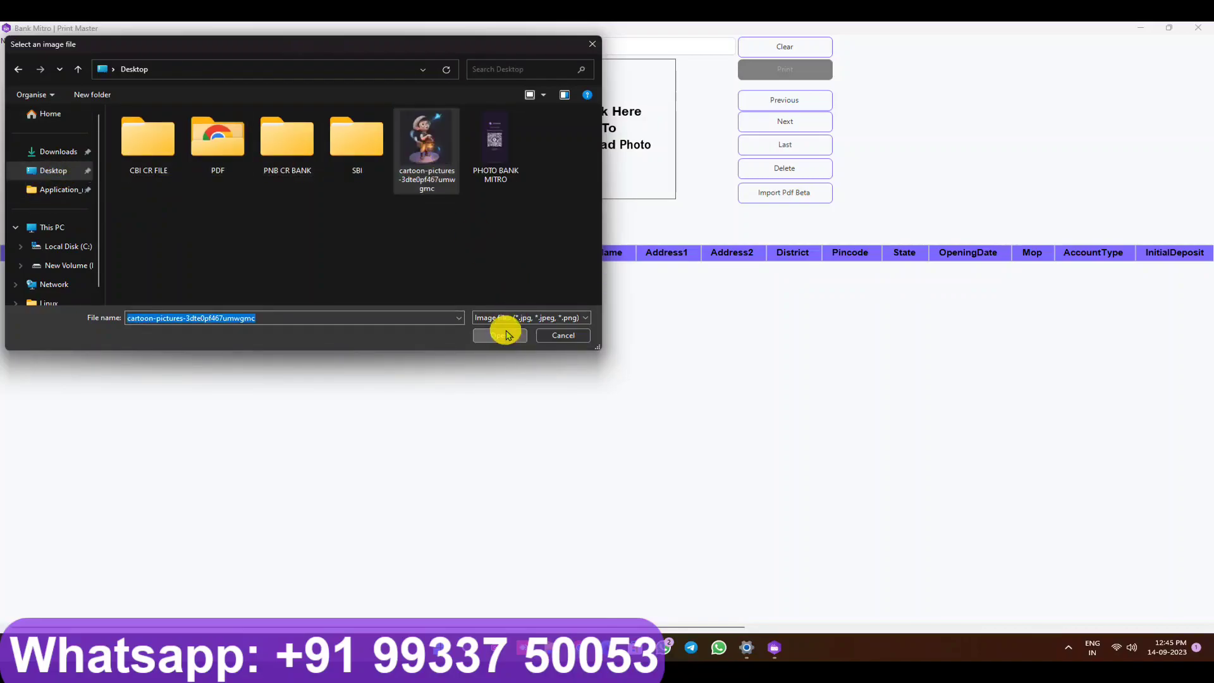
pyautogui.click(502, 333)
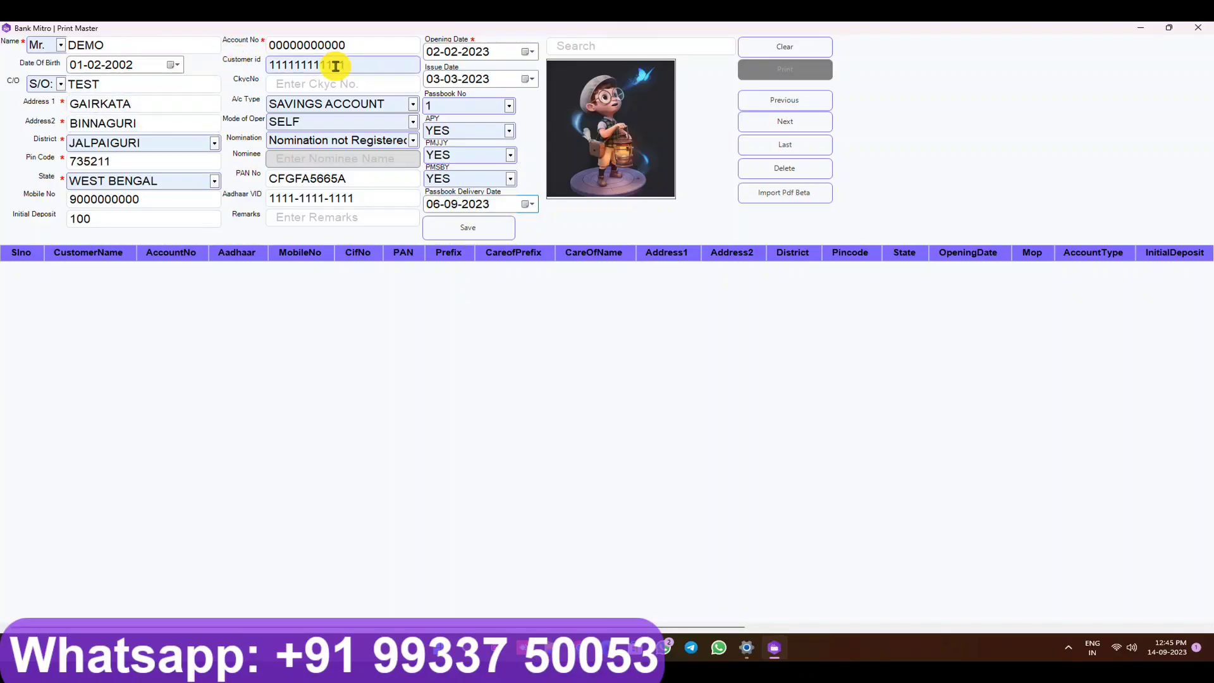
# Step: Save the DEMO customer record, confirming and acknowledging the success message
pyautogui.click(468, 231)
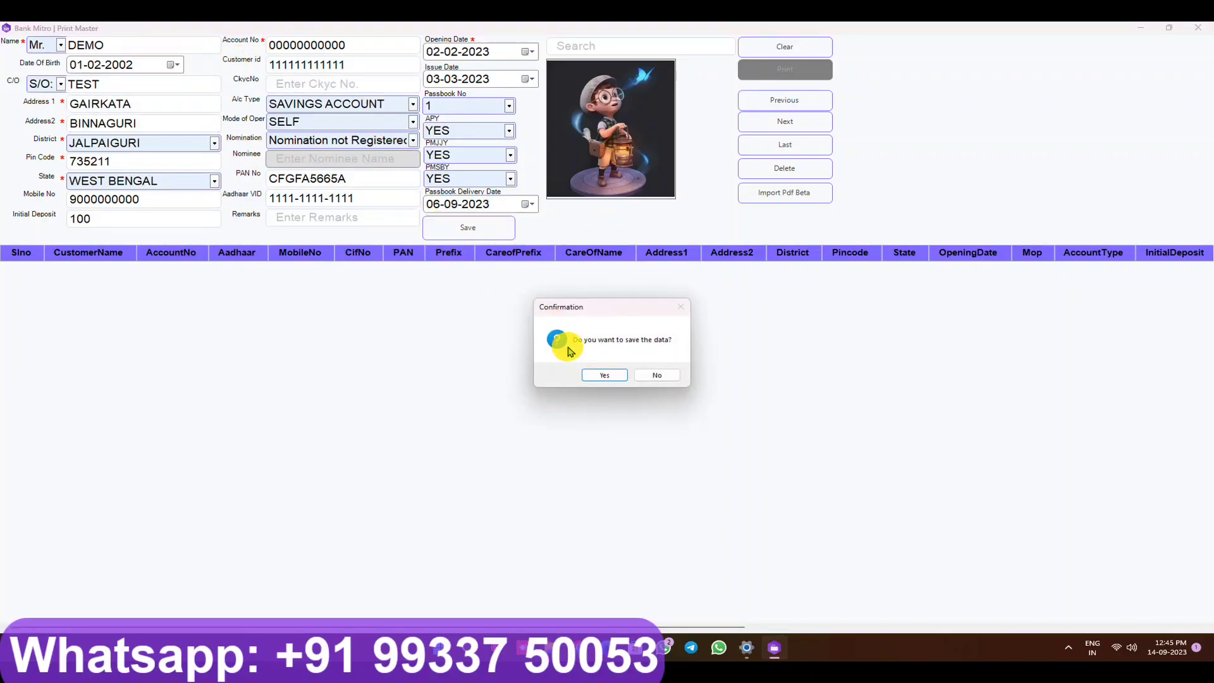
pyautogui.click(594, 375)
pyautogui.click(643, 375)
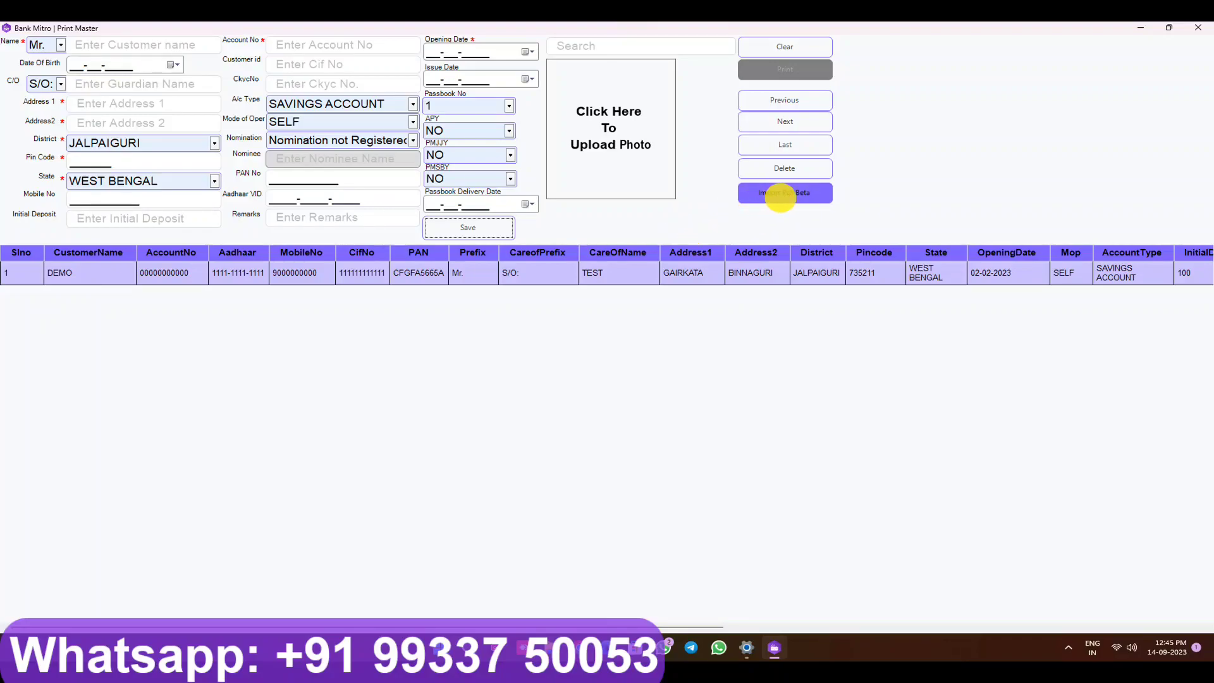
# Step: Import a customer record from a PDF file in the Desktop PDF folder via Import Pdf Beta
pyautogui.click(795, 200)
pyautogui.click(220, 160)
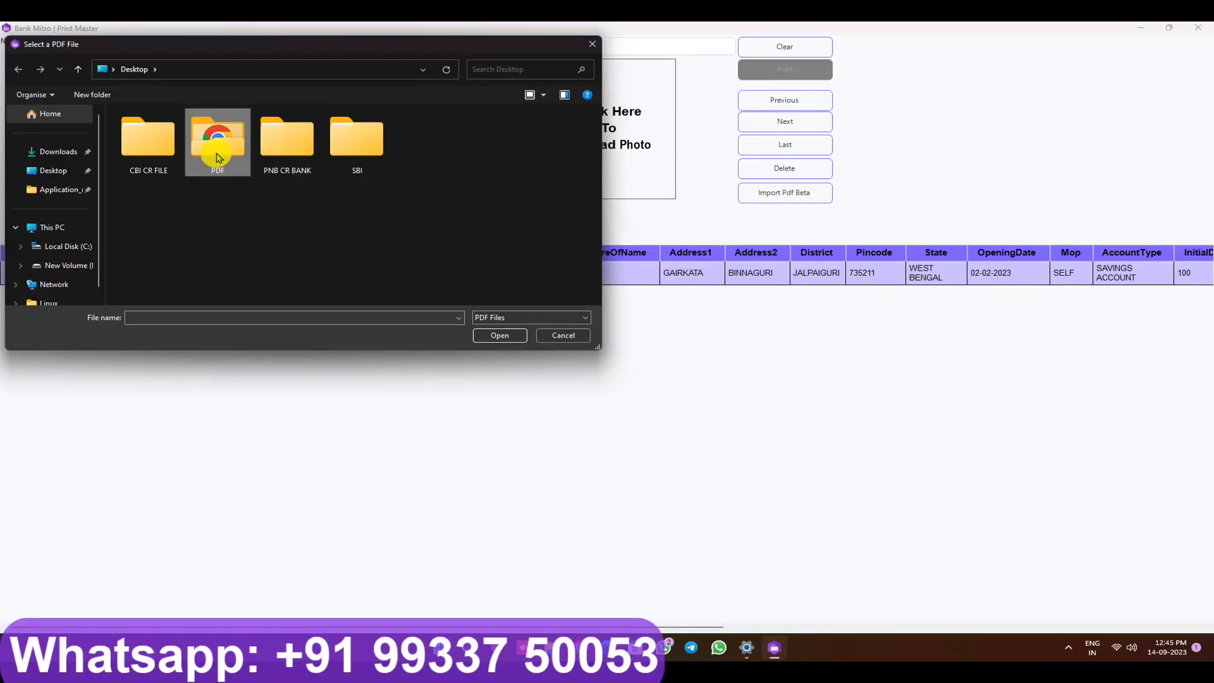
pyautogui.doubleClick(218, 151)
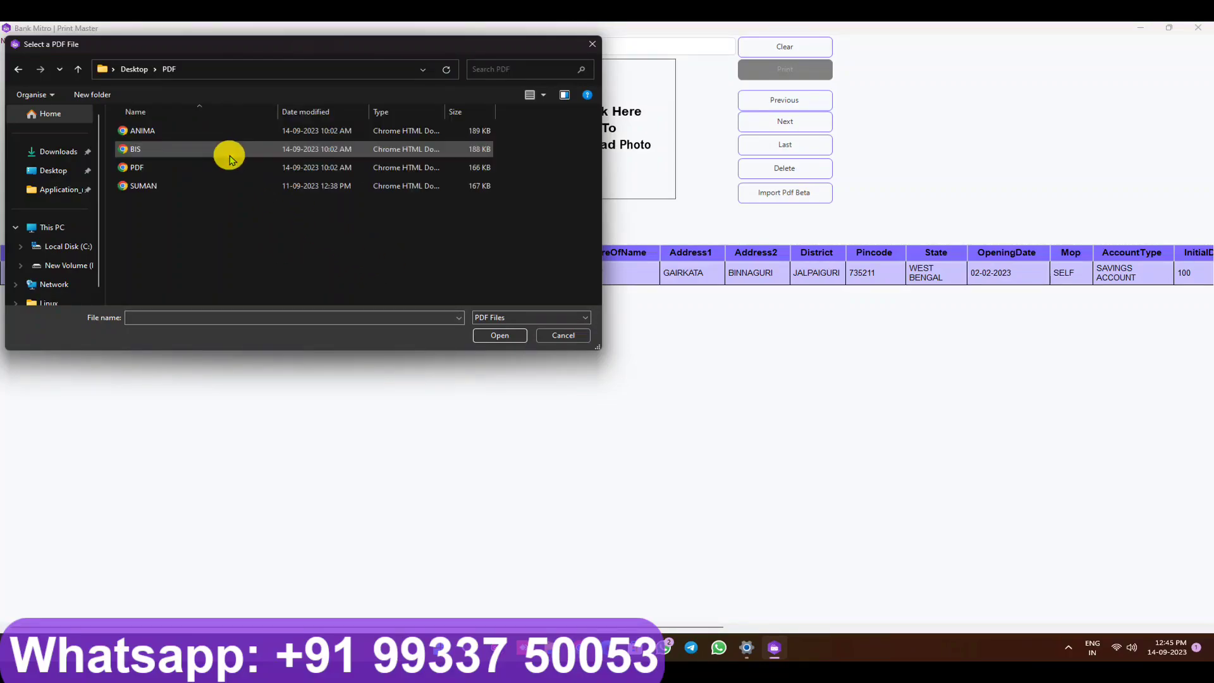
pyautogui.click(204, 190)
pyautogui.doubleClick(204, 188)
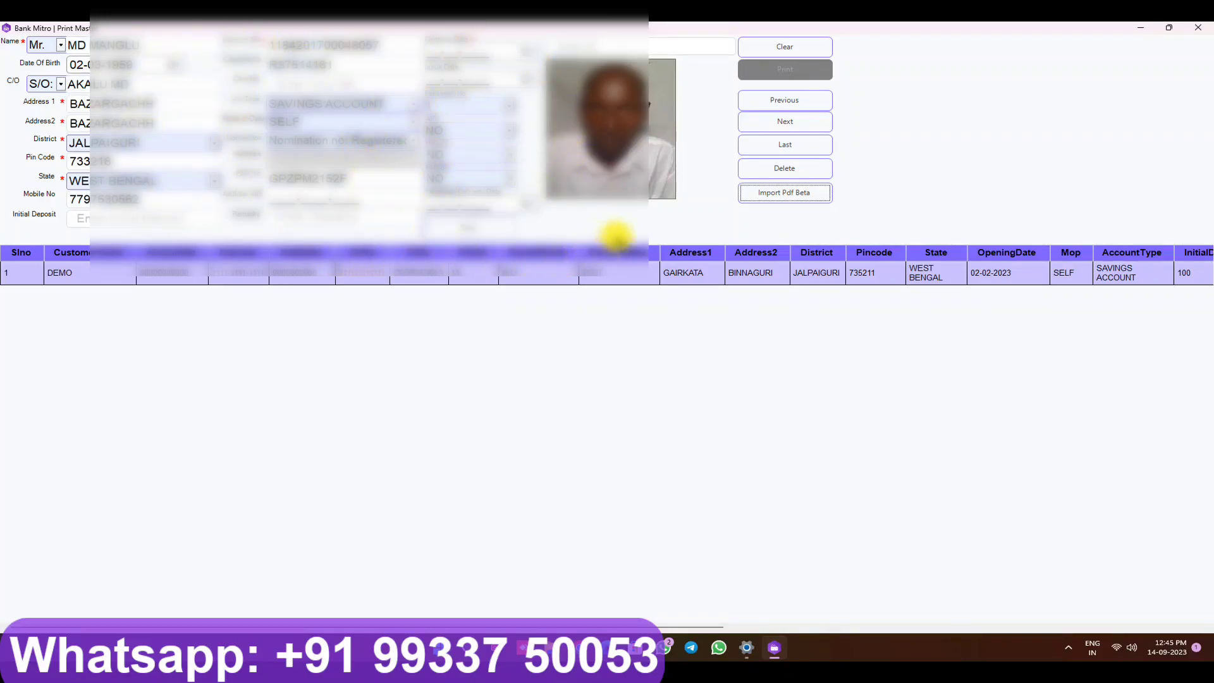
# Step: Import several more PDF records into the form with Import Pdf Beta
pyautogui.click(776, 193)
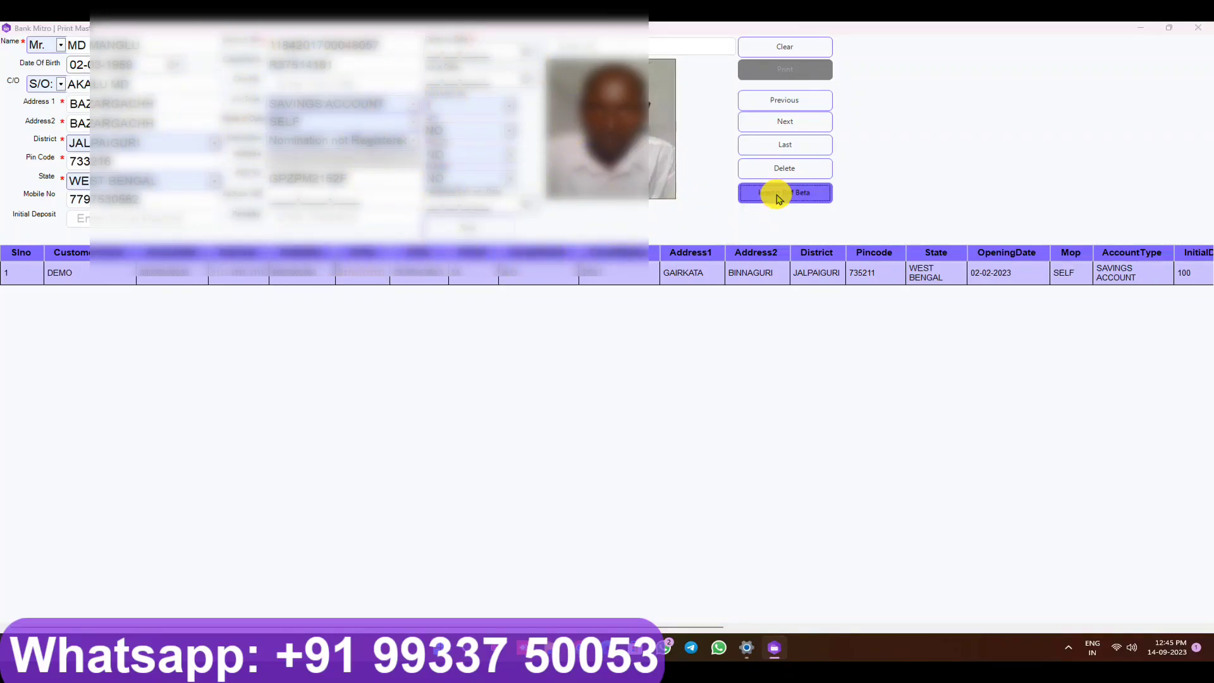
pyautogui.doubleClick(217, 169)
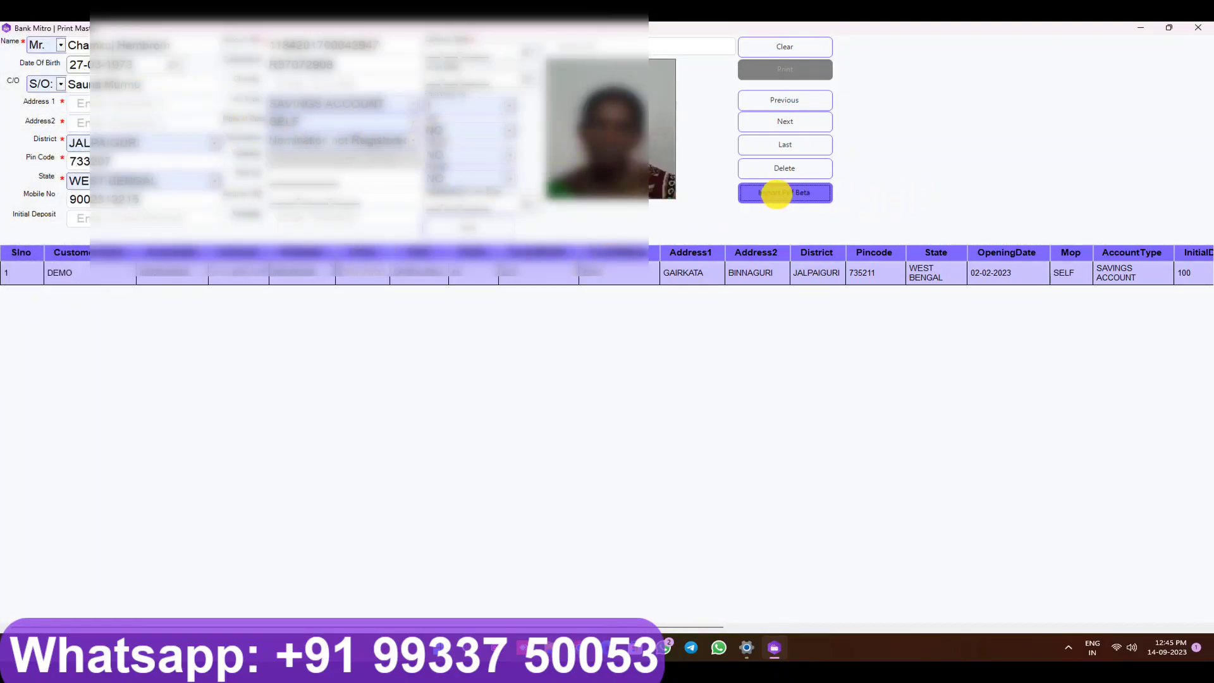
pyautogui.click(780, 193)
pyautogui.doubleClick(168, 152)
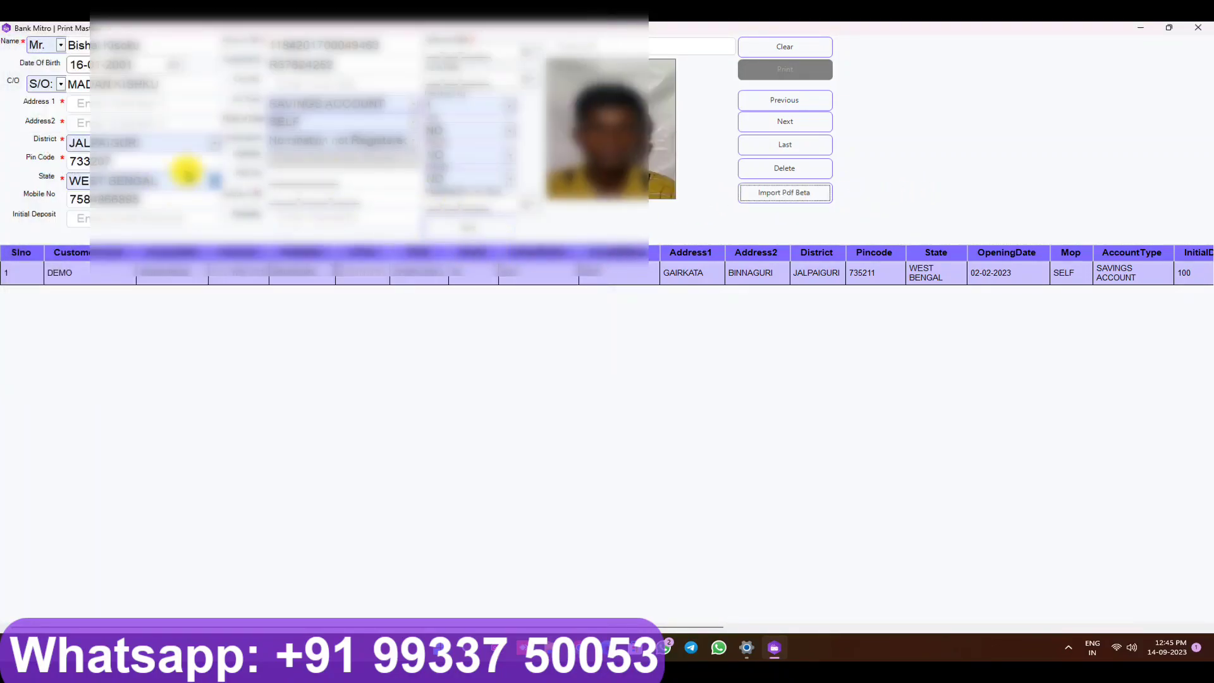
pyautogui.click(786, 195)
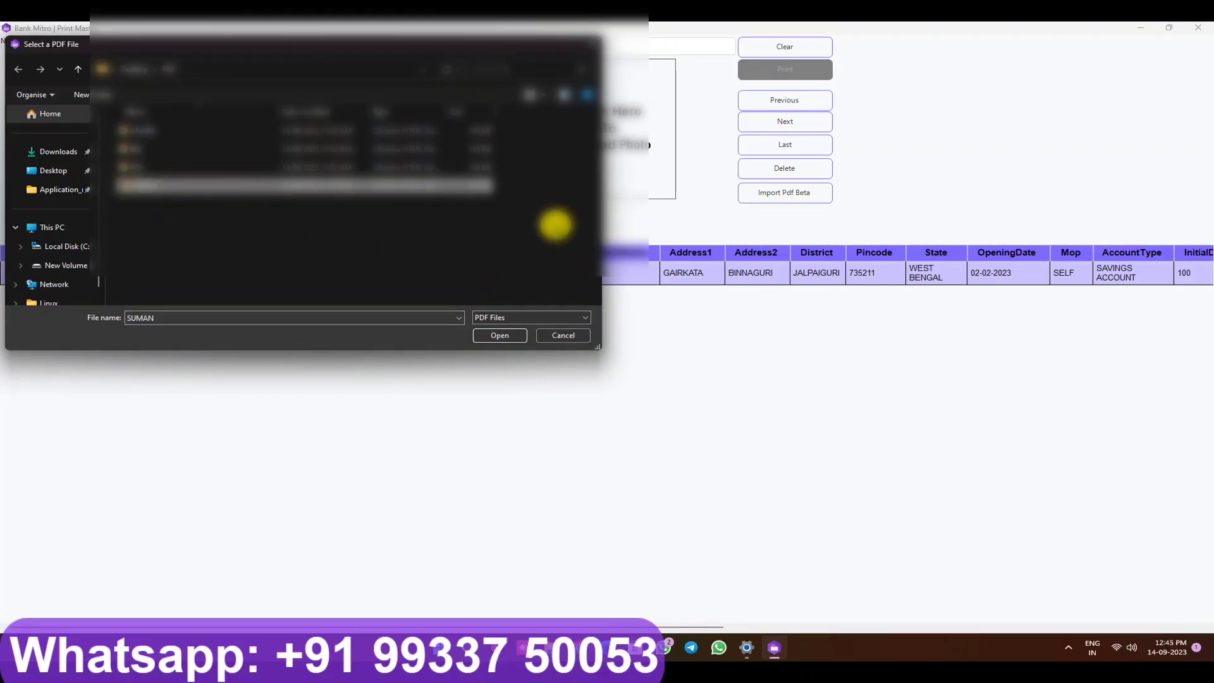
pyautogui.click(503, 335)
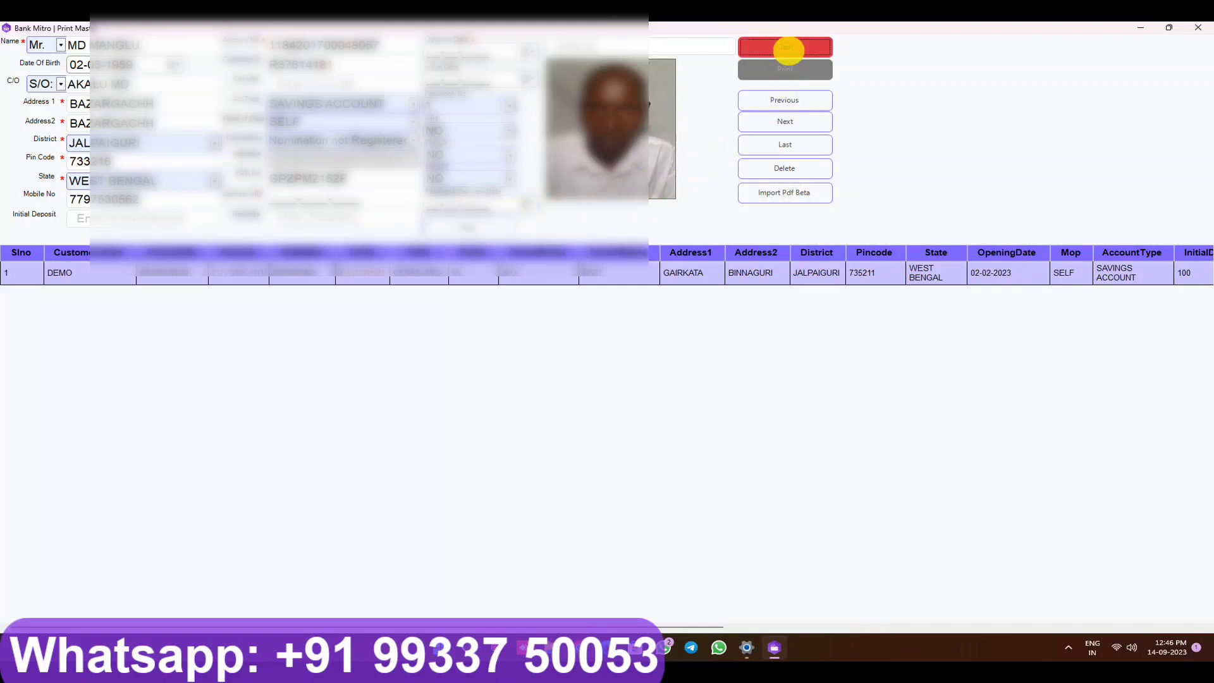
# Step: Clear the form, load the DEMO row from the grid for updating, and open its print preview
pyautogui.click(787, 47)
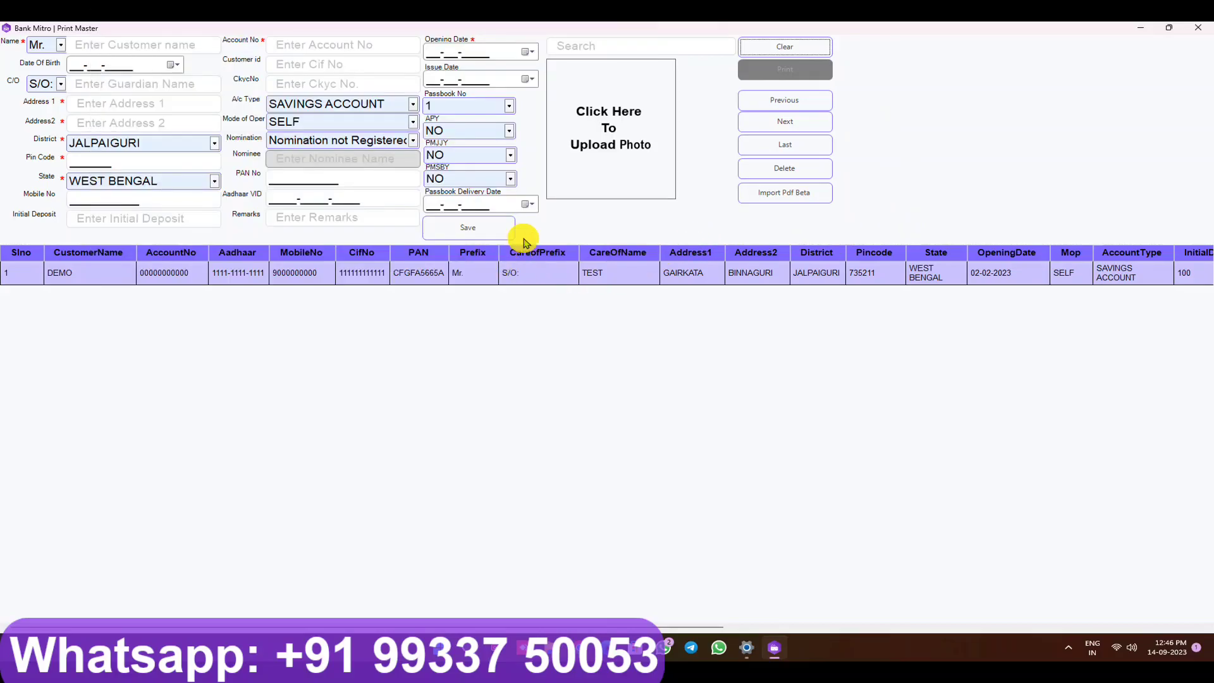
pyautogui.click(531, 278)
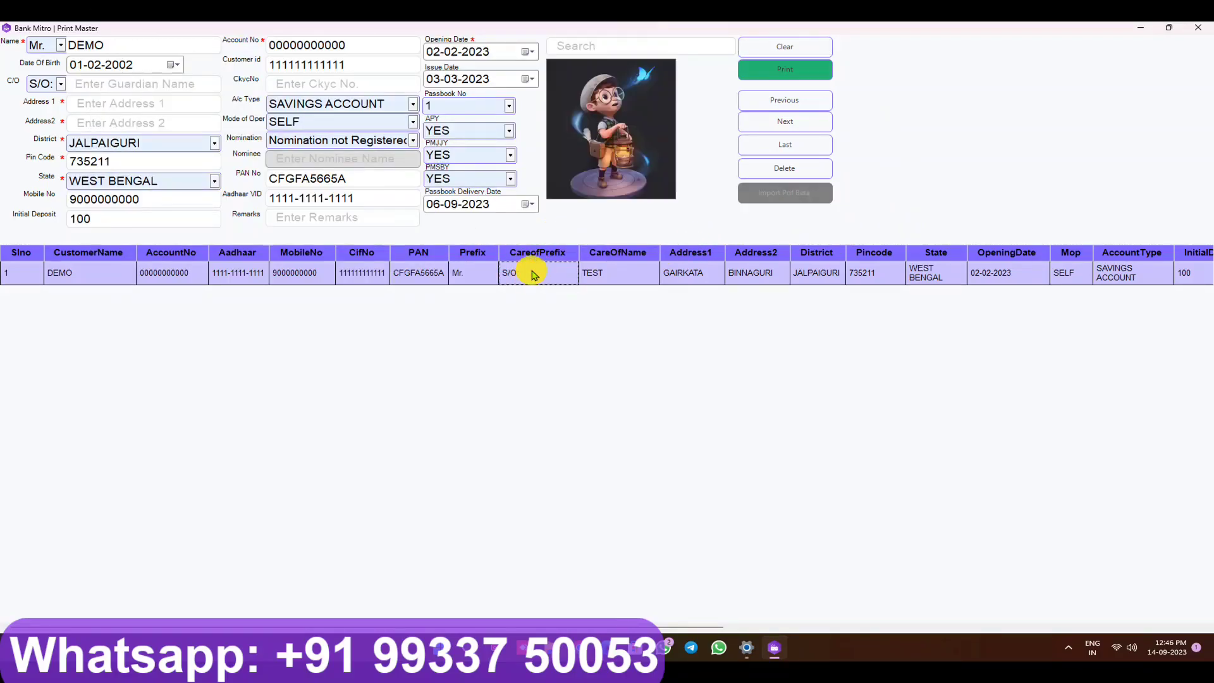
pyautogui.click(786, 70)
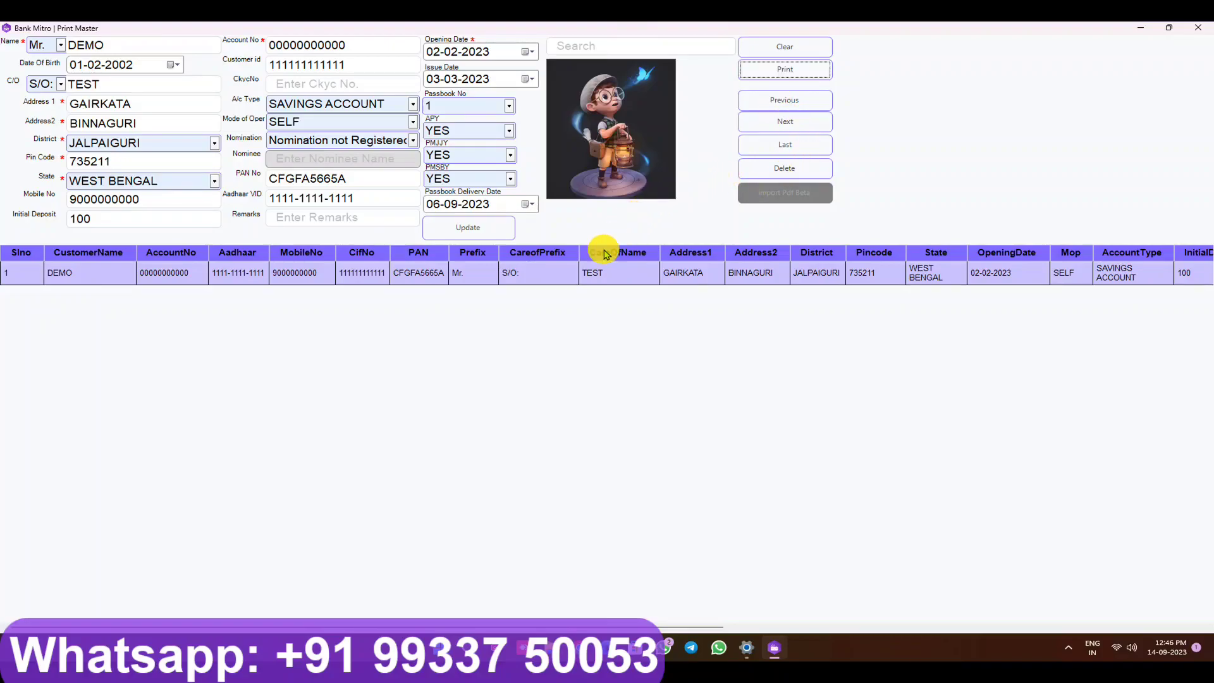